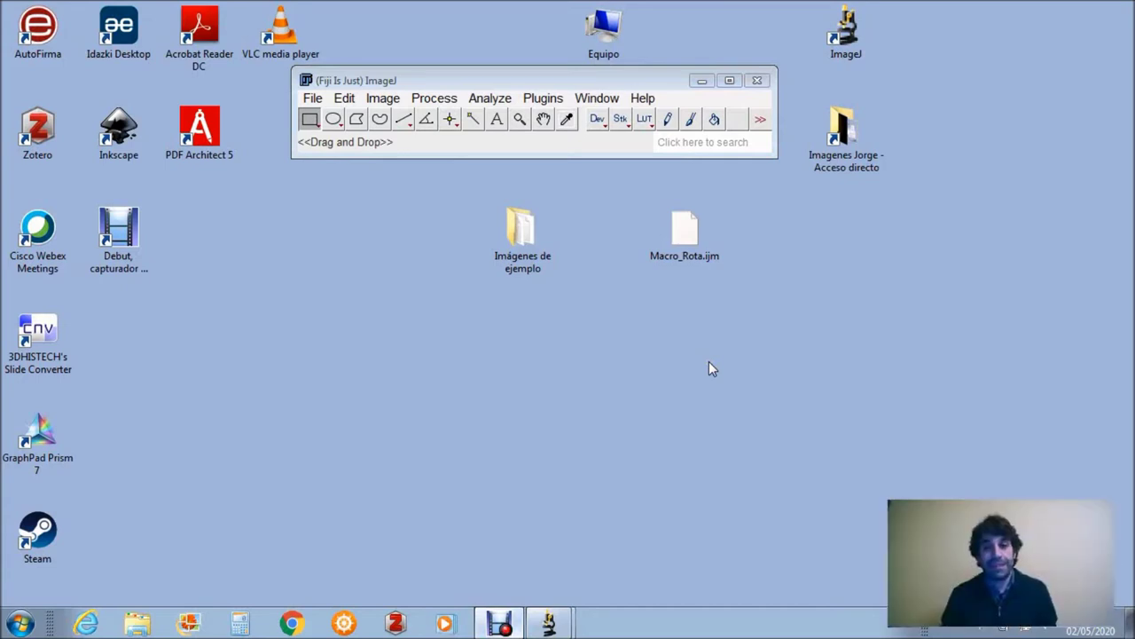
left_click_drag(710, 226, 670, 233)
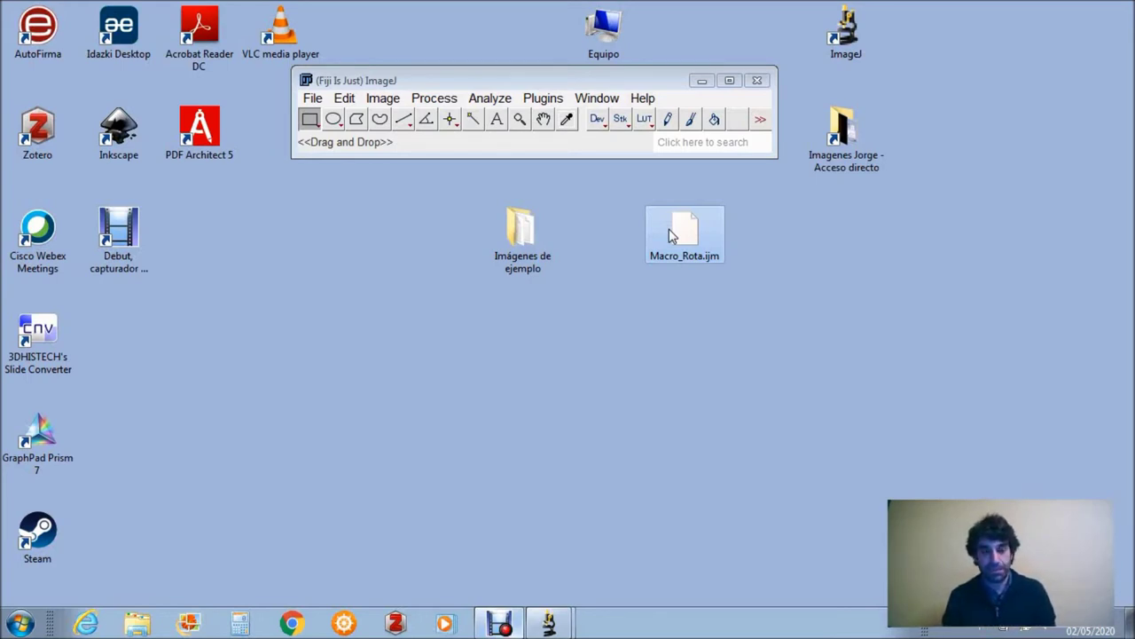
left_click(526, 257)
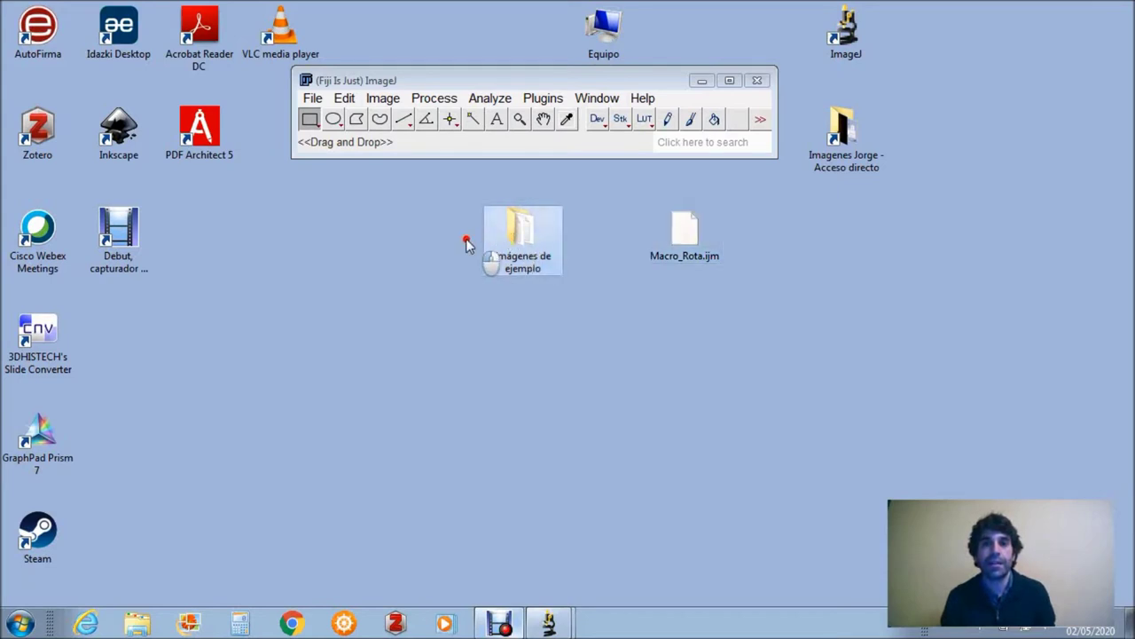
left_click(696, 233)
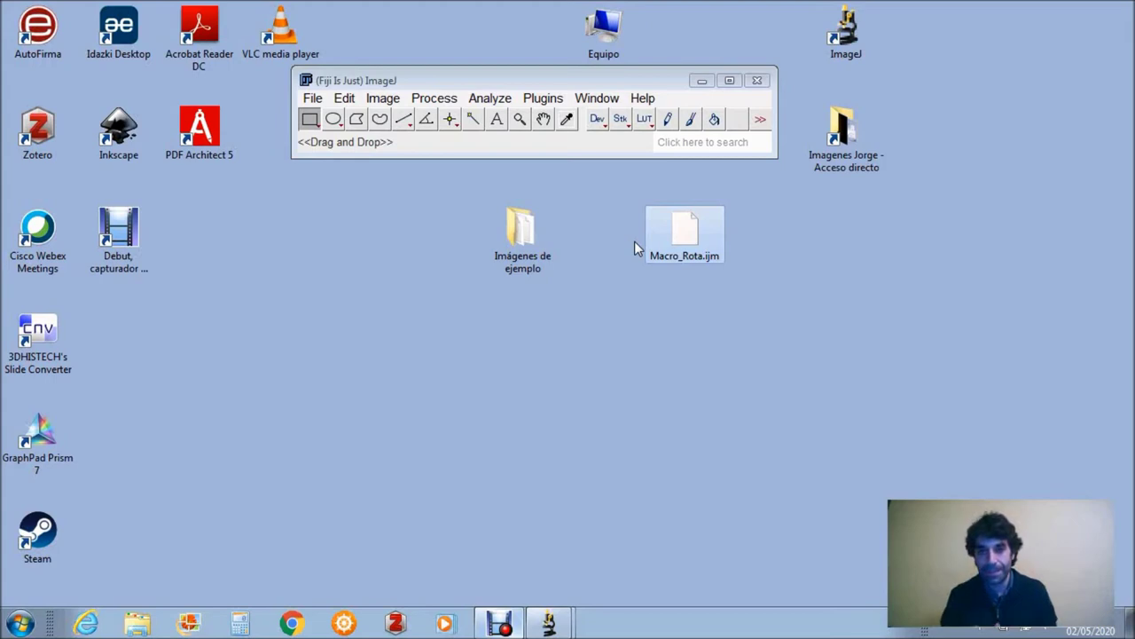
Open the Imágenes de ejemplo folder from the desktop and create a subfolder named Imagenes in it
double_click(535, 244)
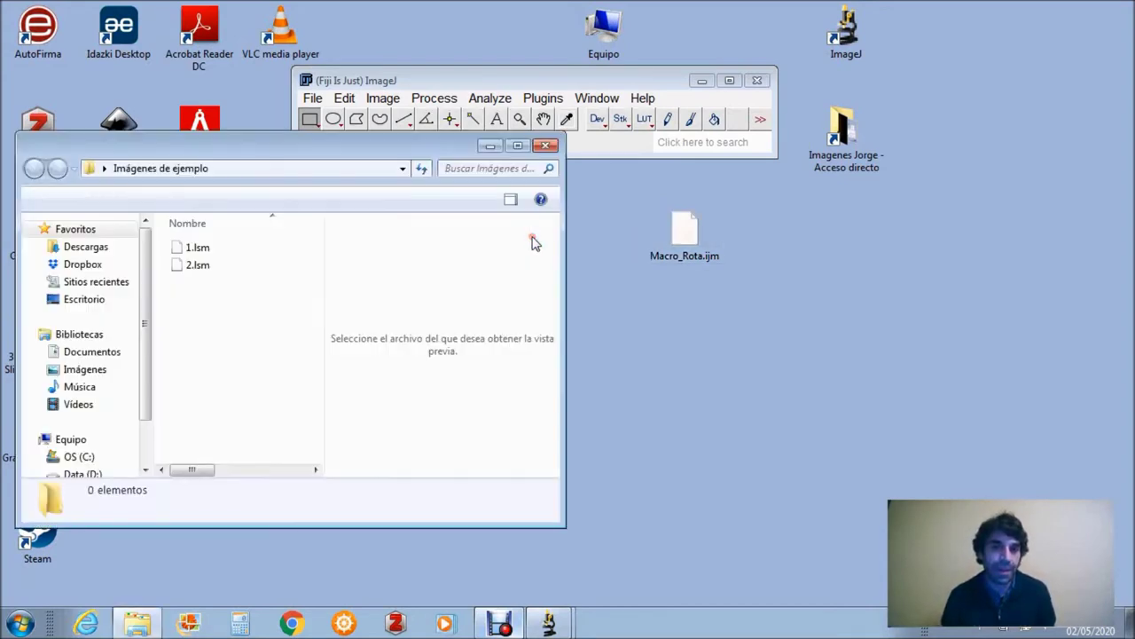
left_click_drag(411, 147, 679, 210)
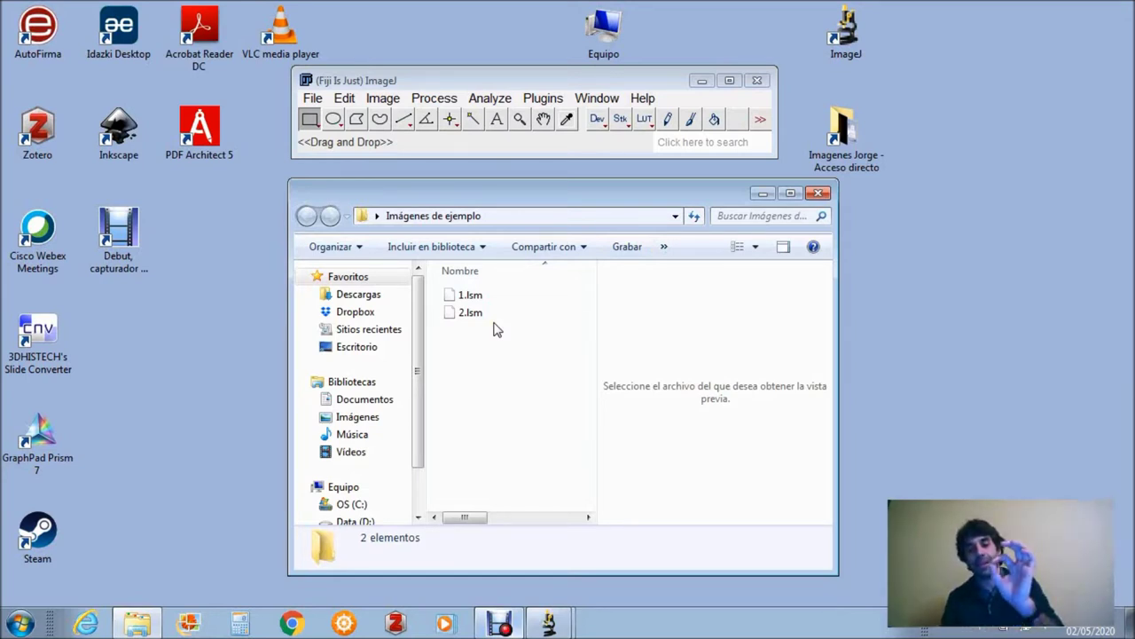
left_click(664, 249)
left_click(690, 268)
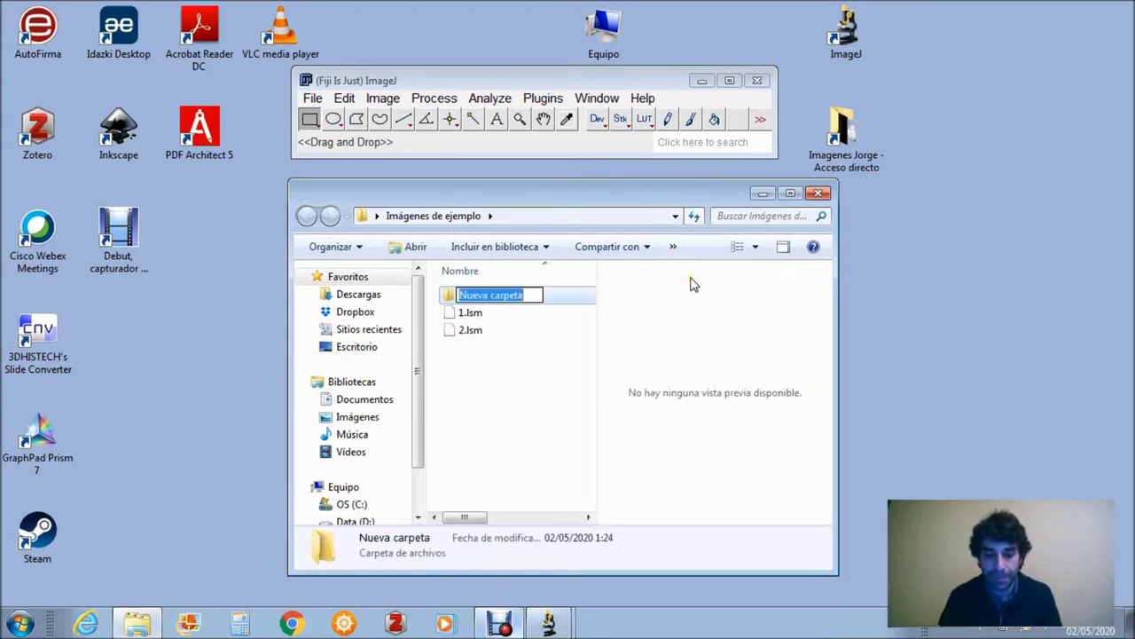
type("Imagenes")
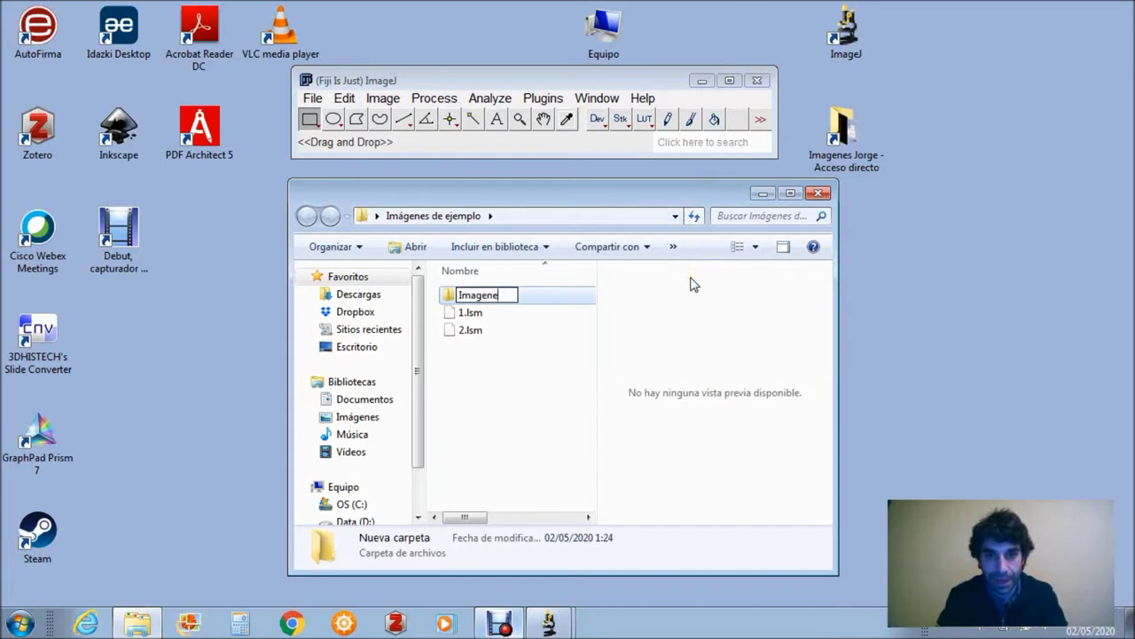
left_click(489, 376)
Move the files 1.lsm and 2.lsm together into the Imagenes subfolder
left_click(470, 310)
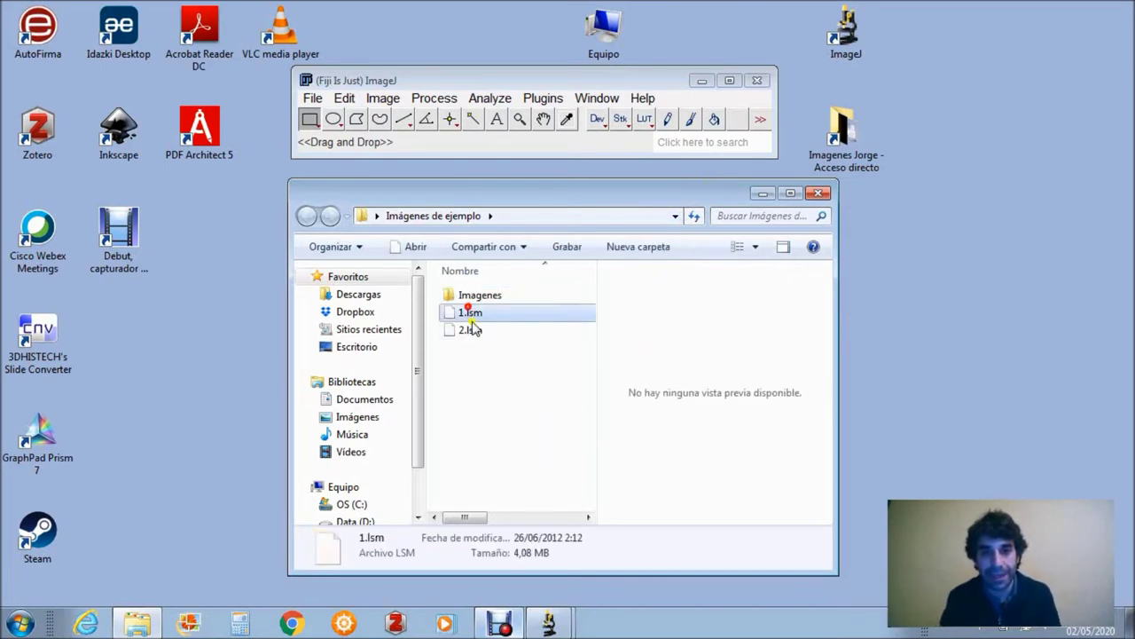
left_click(466, 329)
left_click(470, 312)
left_click(470, 329, "shift")
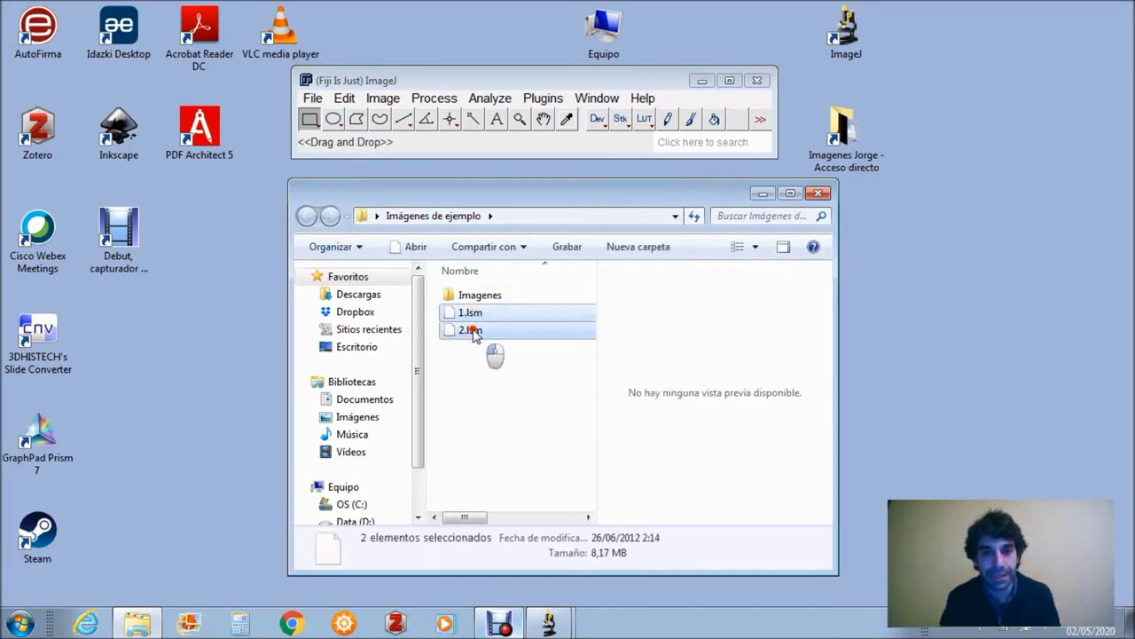
left_click_drag(474, 318, 474, 300)
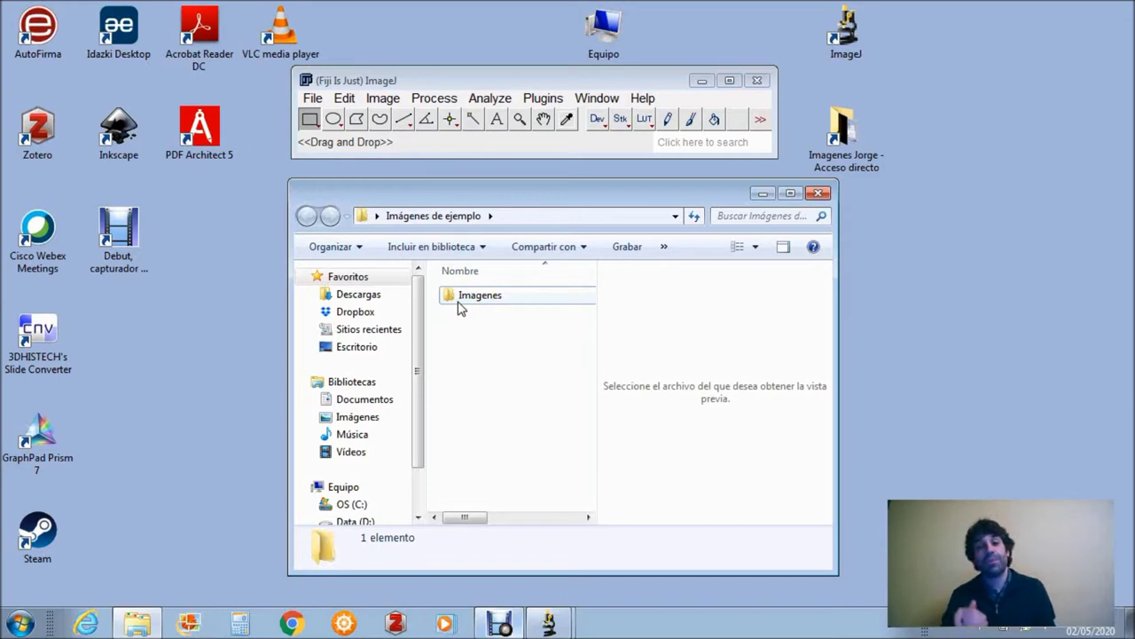
Create a second subfolder named Procesadas inside Imágenes de ejemplo
left_click(664, 247)
left_click(695, 270)
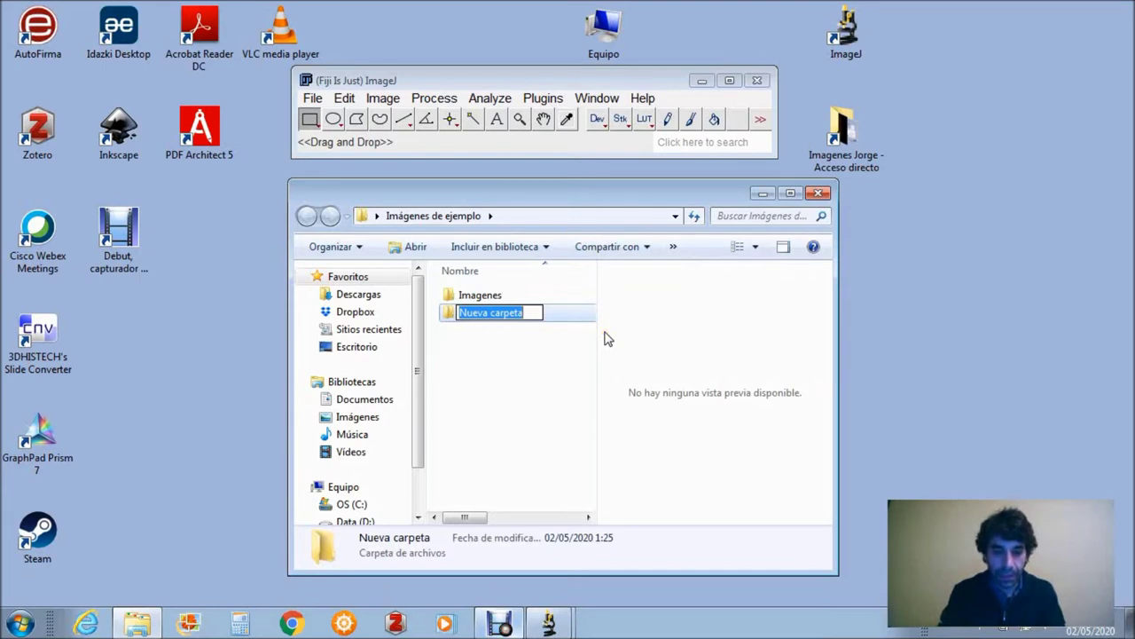
key("BackSpace")
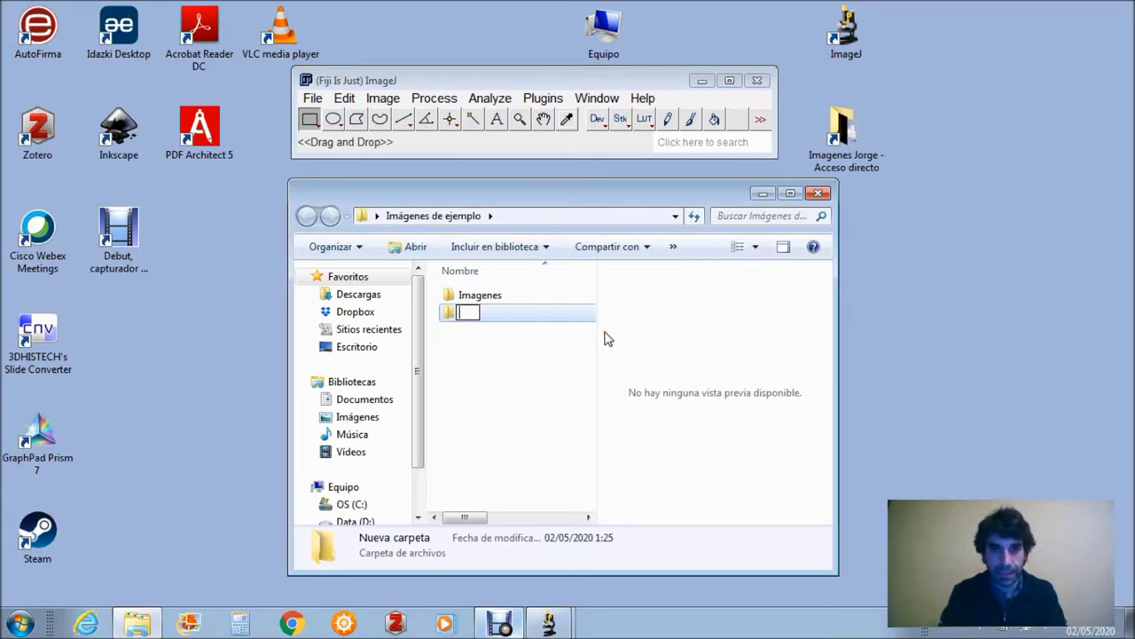
type("P")
key("BackSpace")
type("Porc")
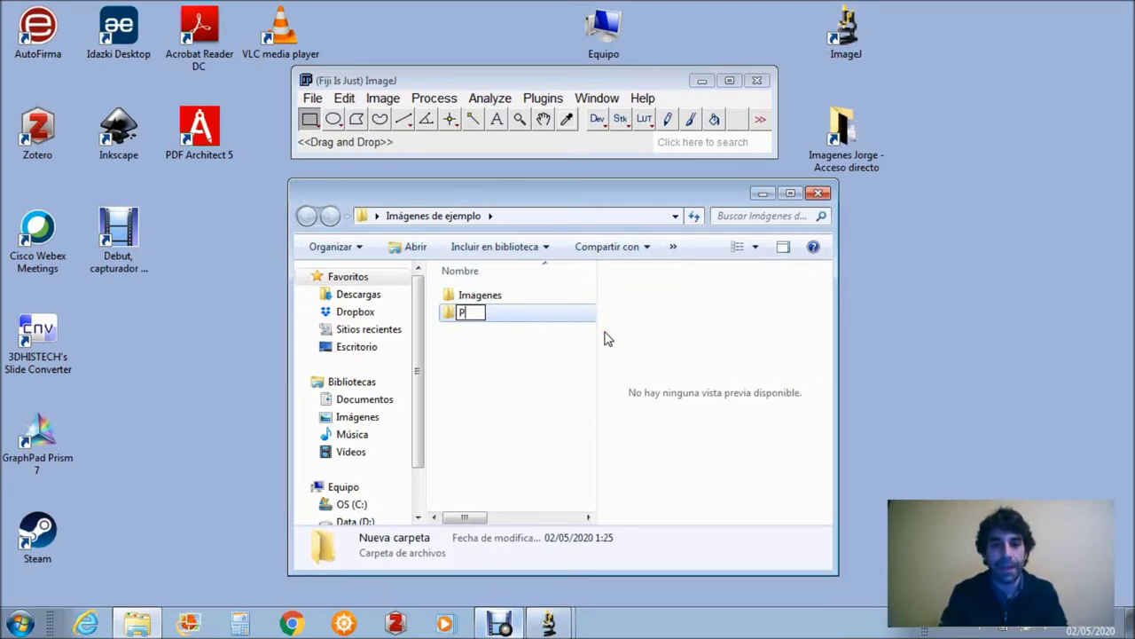
key("BackSpace")
key("BackSpace")
key("BackSpace")
type("rocesadas")
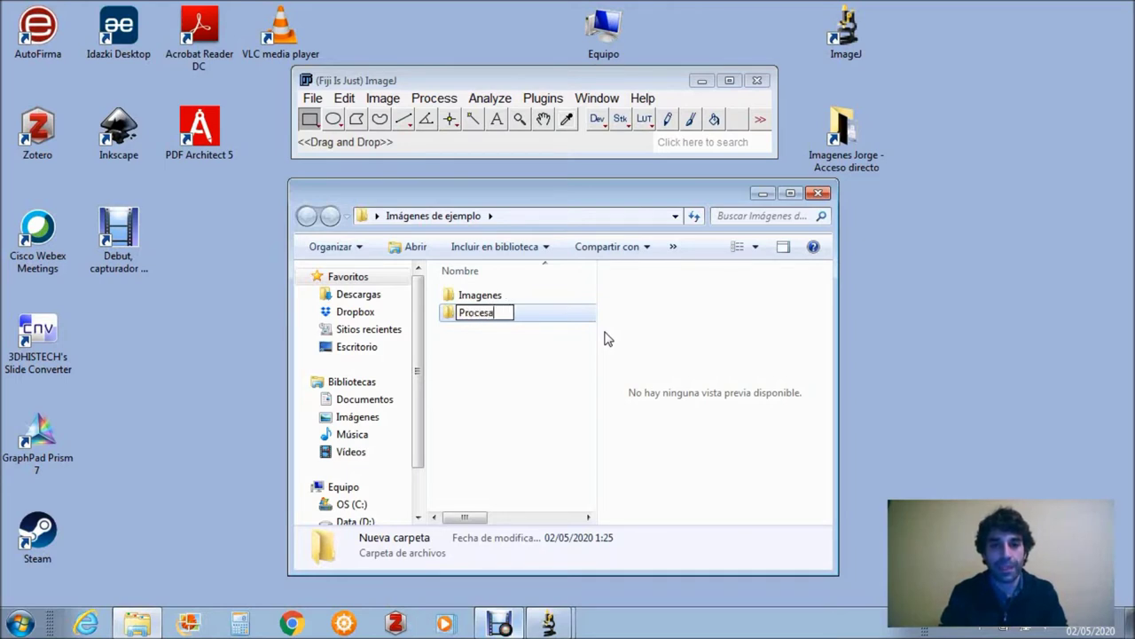
left_click(507, 413)
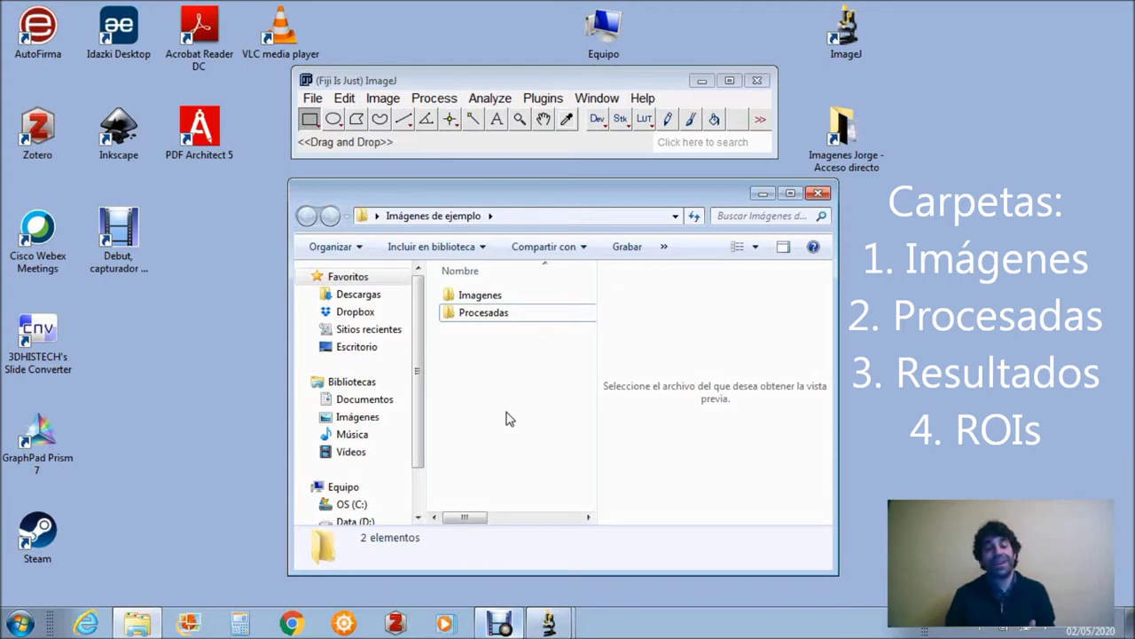
Check the contents of the Imagenes subfolder and return to Imágenes de ejemplo
left_click(461, 296)
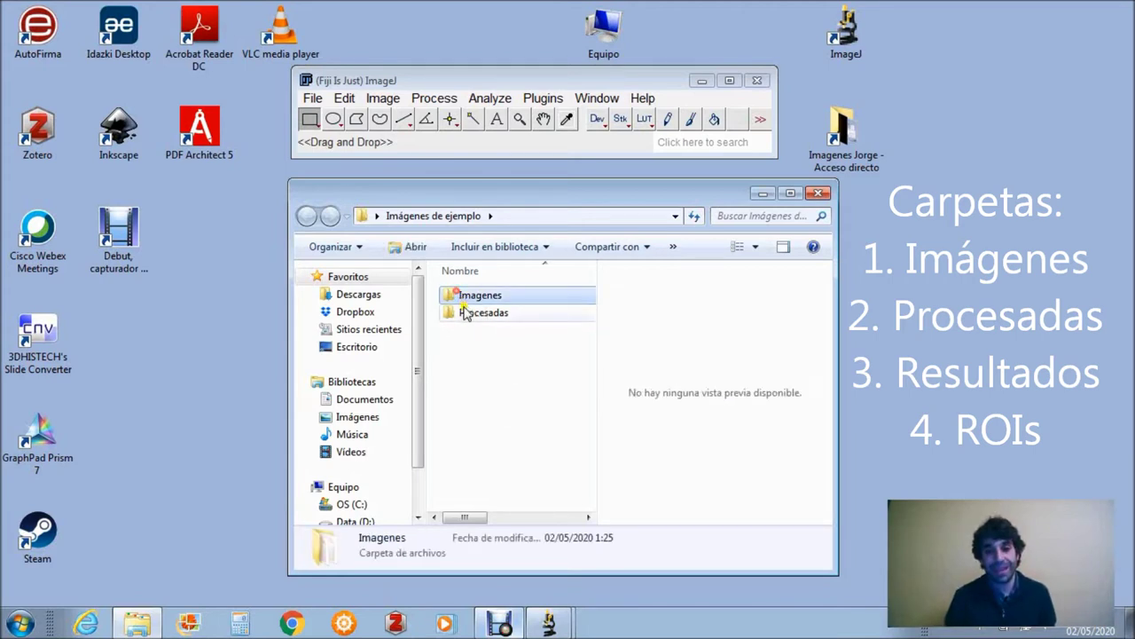
left_click(463, 315)
double_click(463, 295)
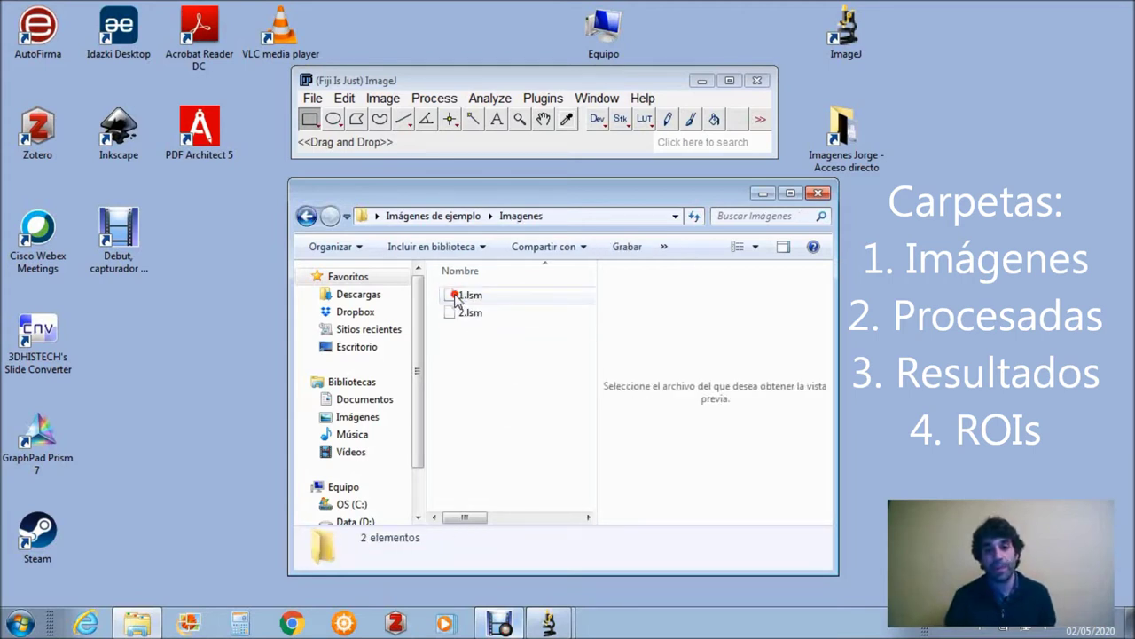
left_click(306, 215)
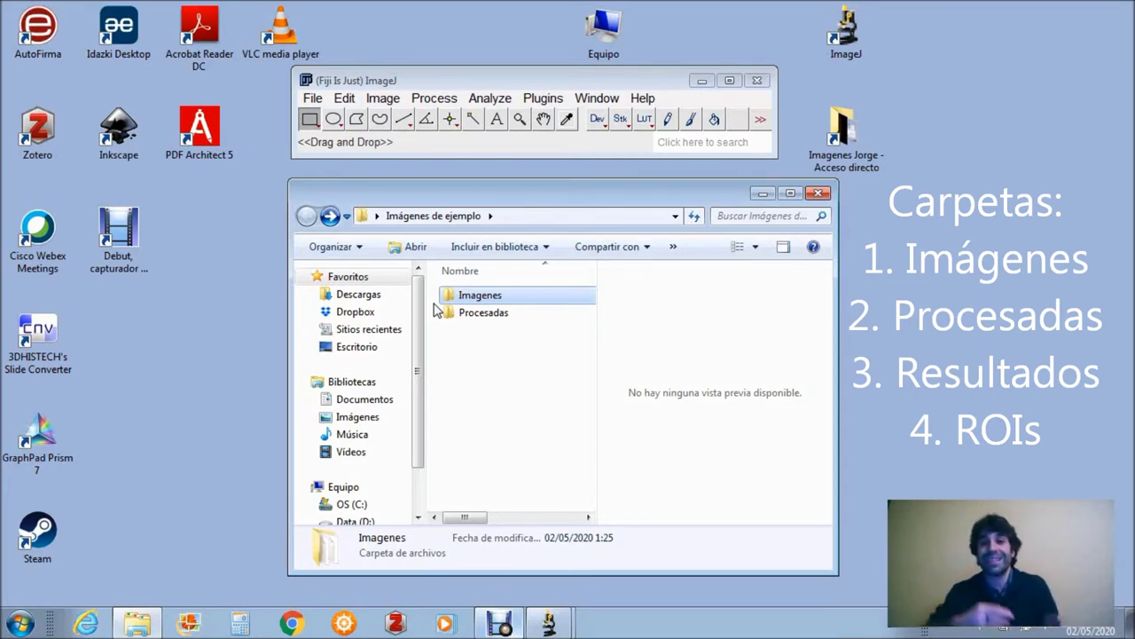
Create a subfolder named ROIs inside Imágenes de ejemplo
left_click(673, 247)
left_click(691, 288)
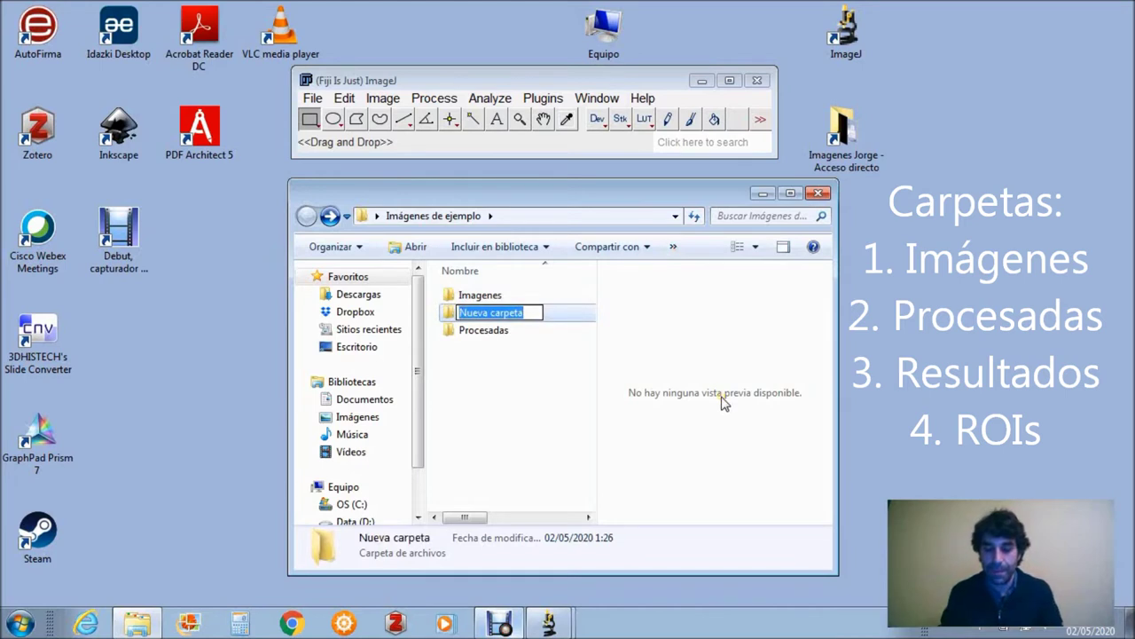
type("ROIs")
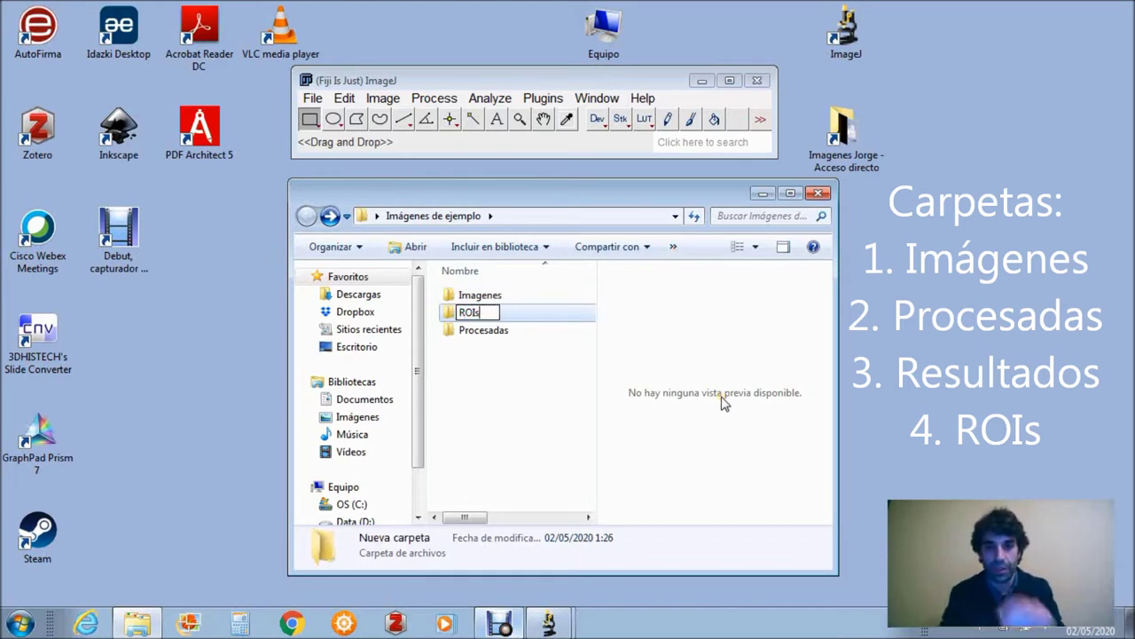
left_click(537, 406)
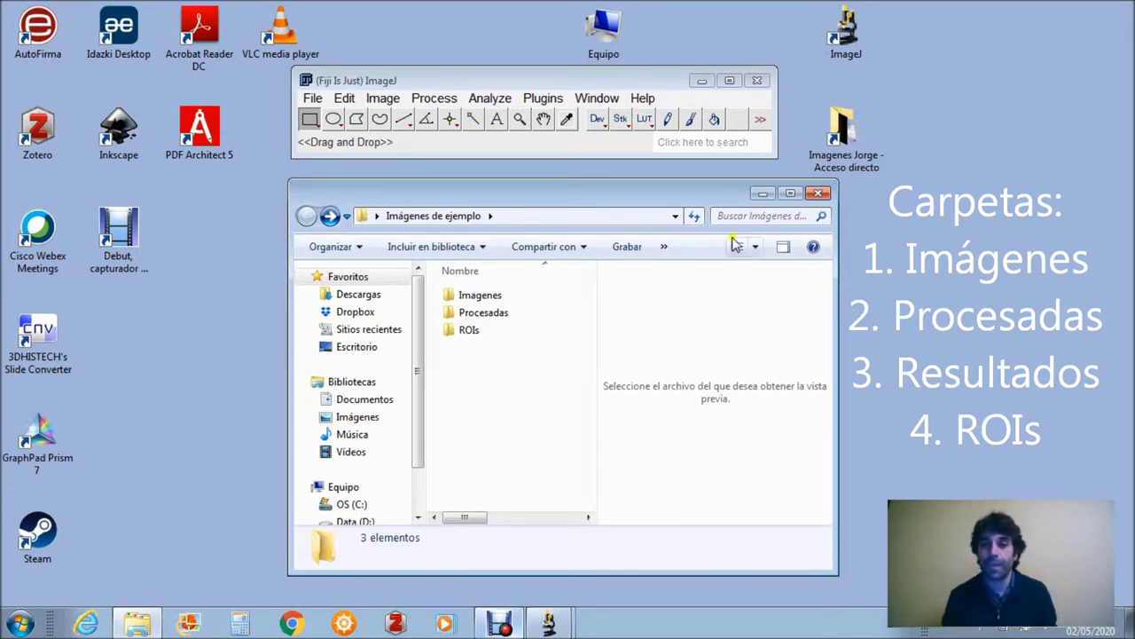
Create a subfolder named Results inside Imágenes de ejemplo
left_click(670, 249)
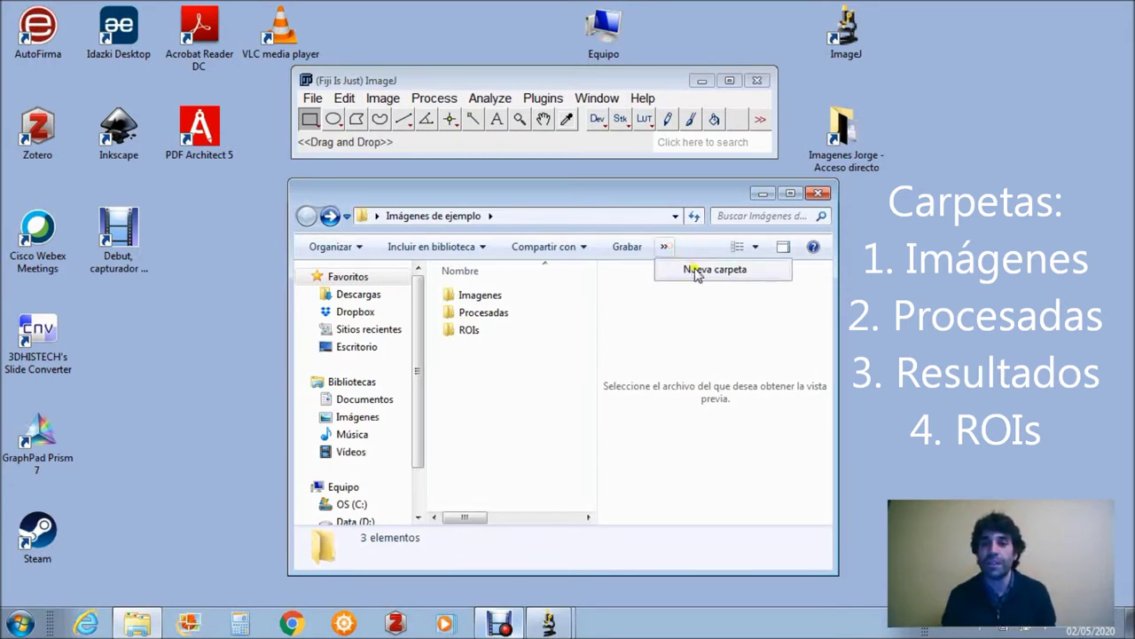
left_click(692, 269)
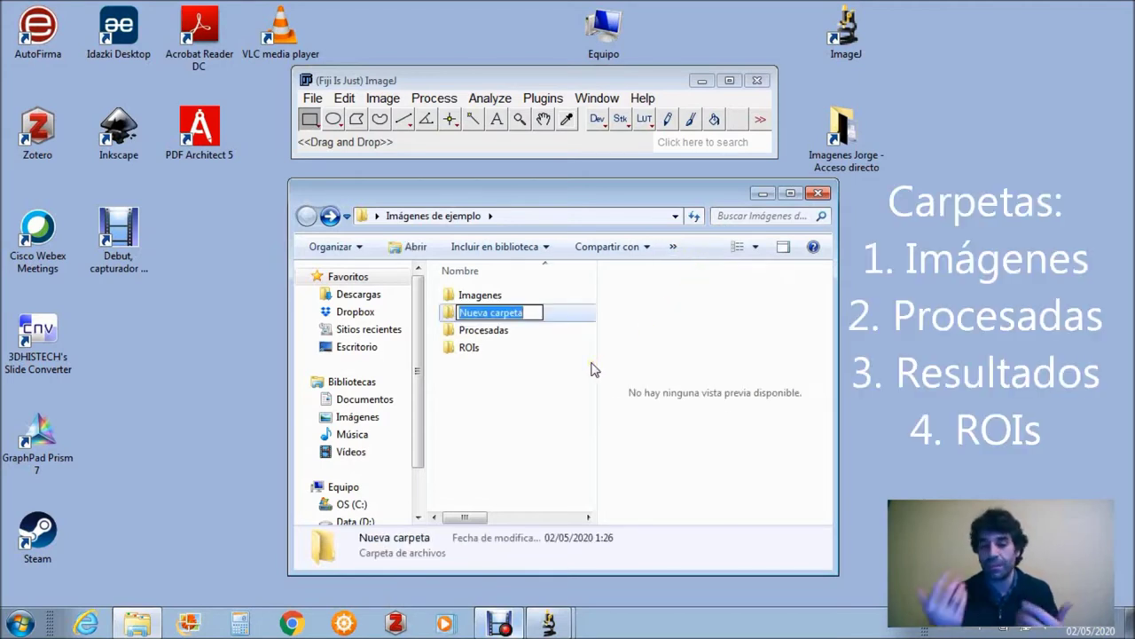
type("Res")
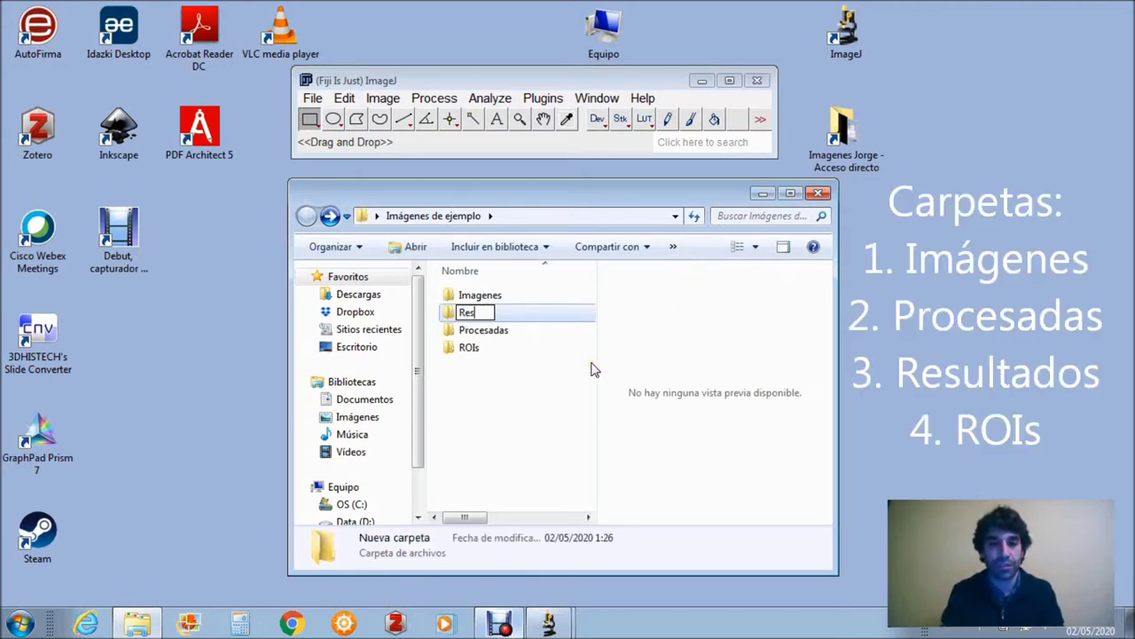
type("ults")
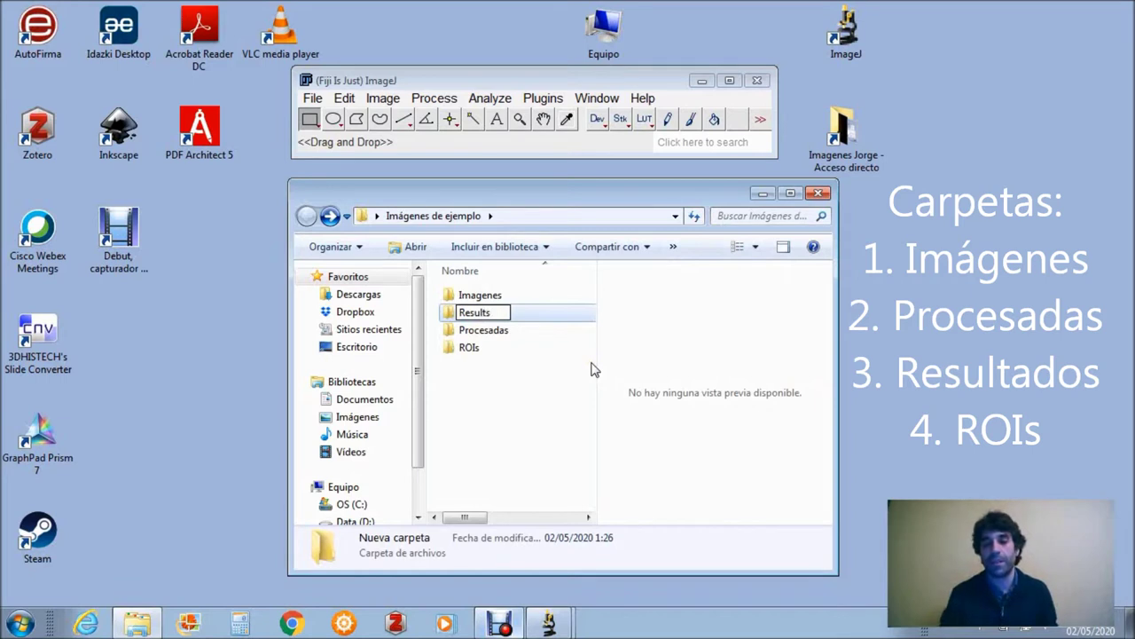
key("Return")
Check the contents of the Imagenes, Procesadas, Results and ROIs subfolders one after another, returning to Imágenes de ejemplo
double_click(475, 296)
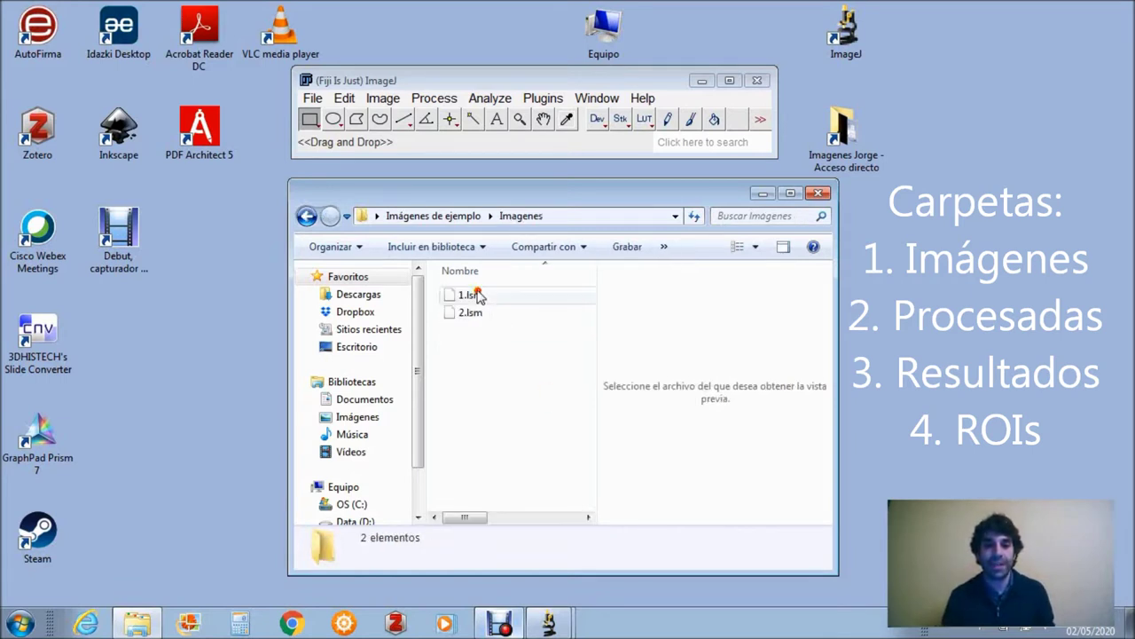
left_click(306, 216)
left_click(463, 313)
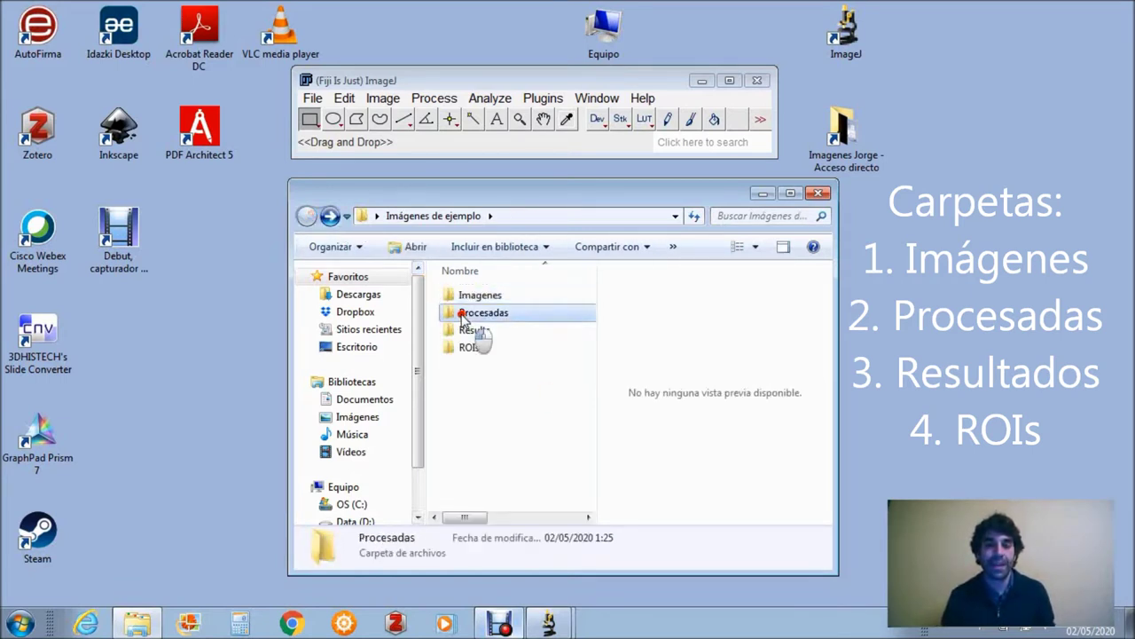
double_click(462, 315)
left_click(306, 216)
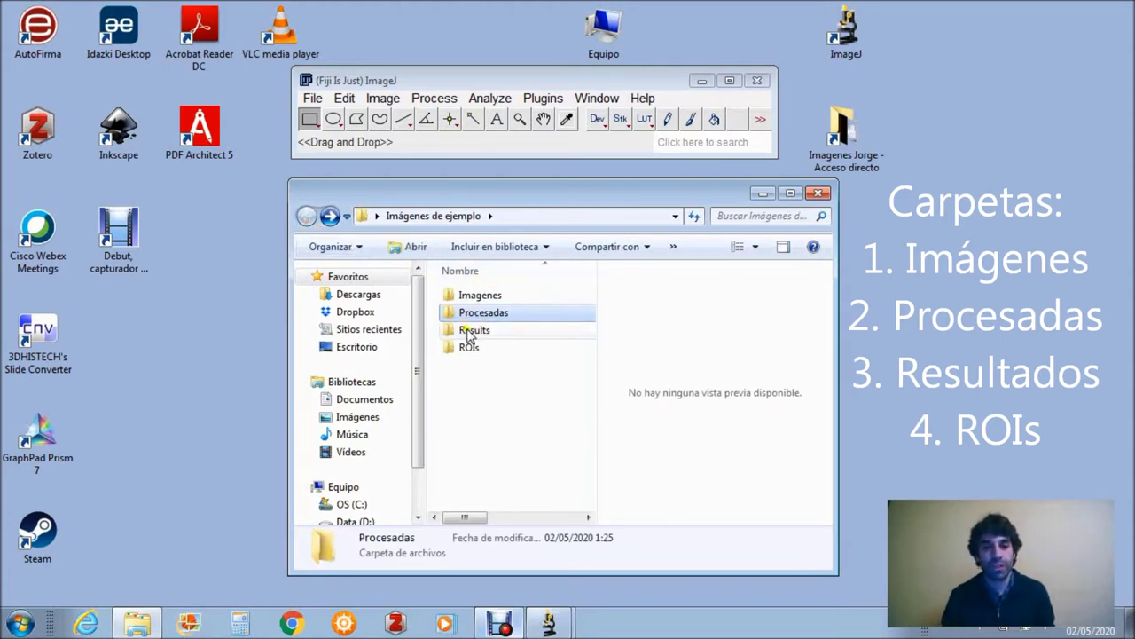
double_click(468, 330)
left_click(306, 216)
left_click(467, 349)
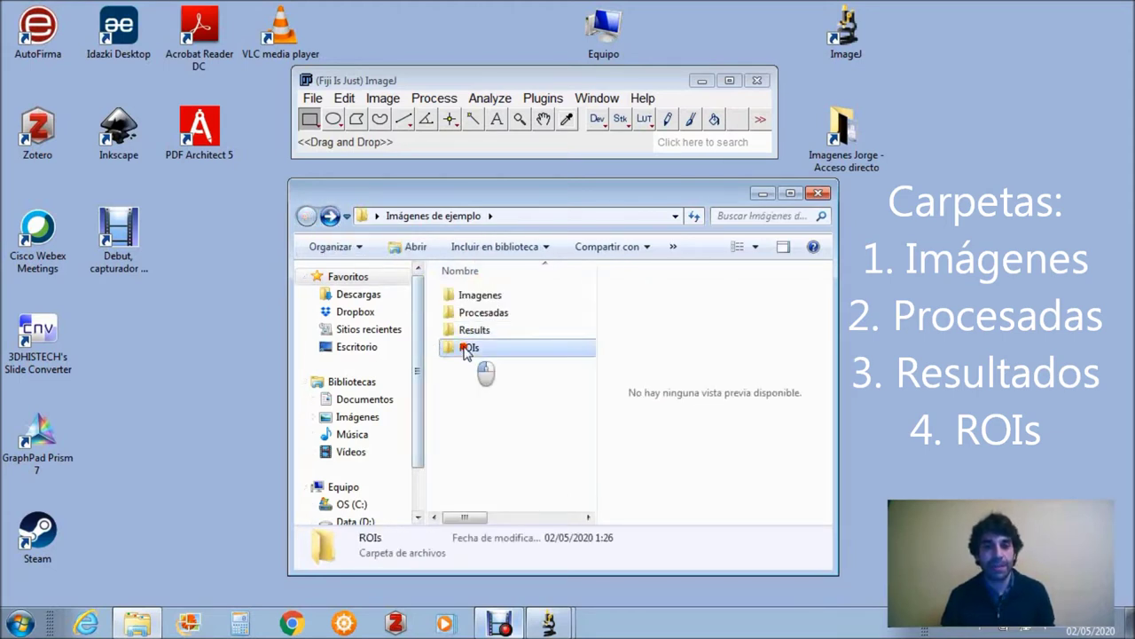
double_click(466, 349)
left_click(306, 215)
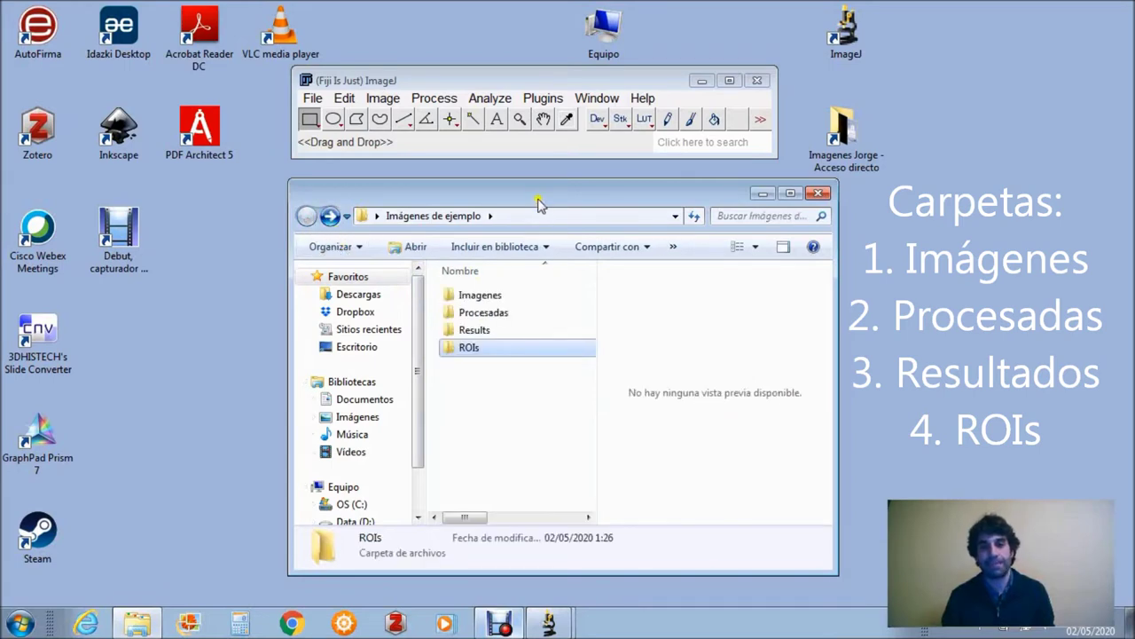
Move the folder window aside with Results open in it, and shift the Imágenes de ejemplo desktop folder away from it
left_click_drag(720, 200, 994, 209)
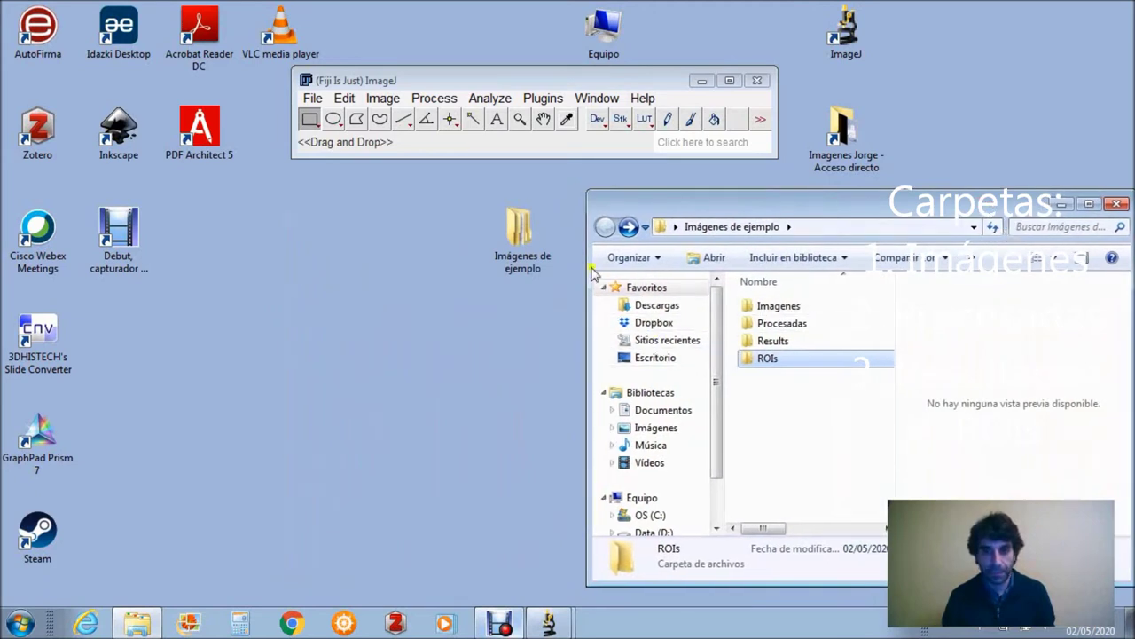
double_click(752, 342)
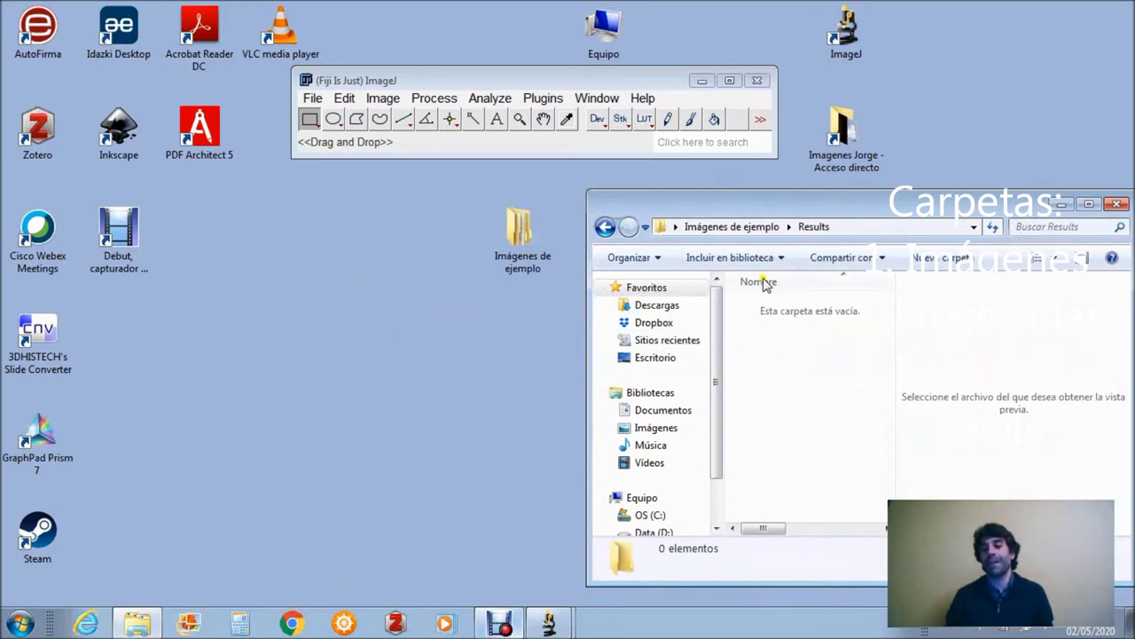
left_click_drag(530, 239, 371, 241)
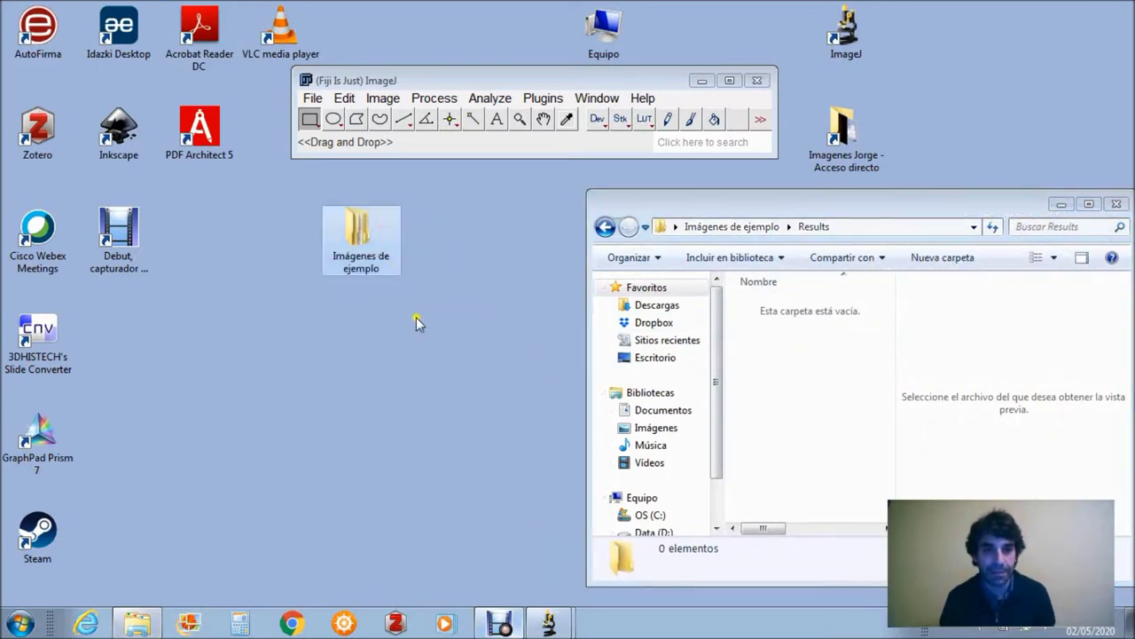
Bring up the Fiji script editor containing Macro_Arreglada.ijm and place it beside the Results folder window
left_click(550, 623)
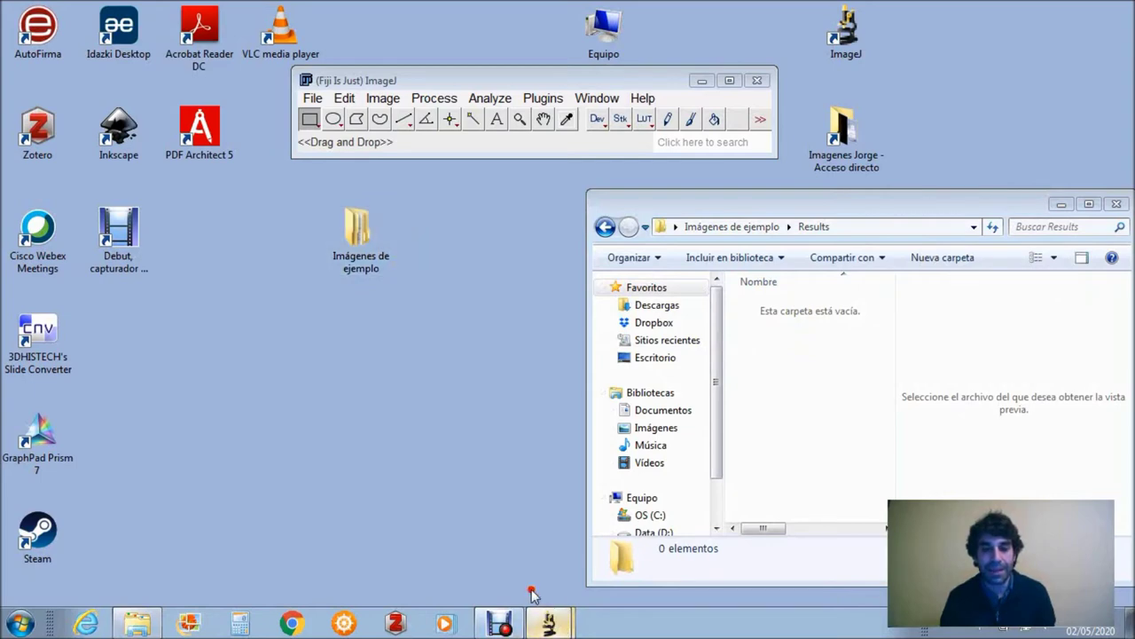
left_click_drag(508, 194, 261, 203)
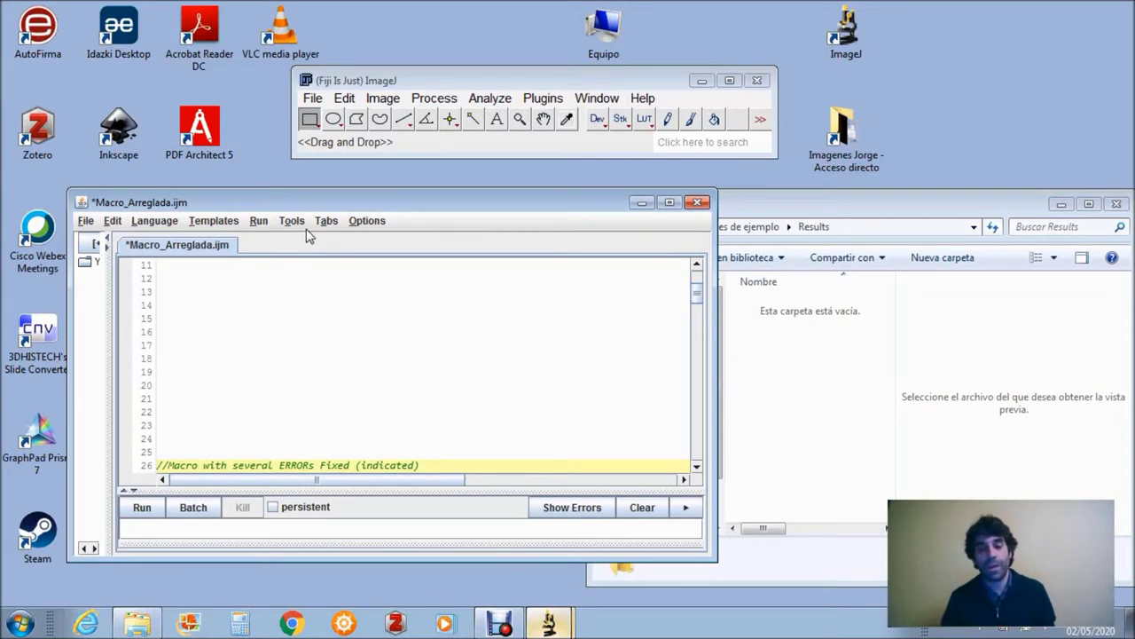
Narrow the script editor, set the Results folder window beside it without overlap, and run Macro_Arreglada.ijm
left_click_drag(292, 202, 326, 210)
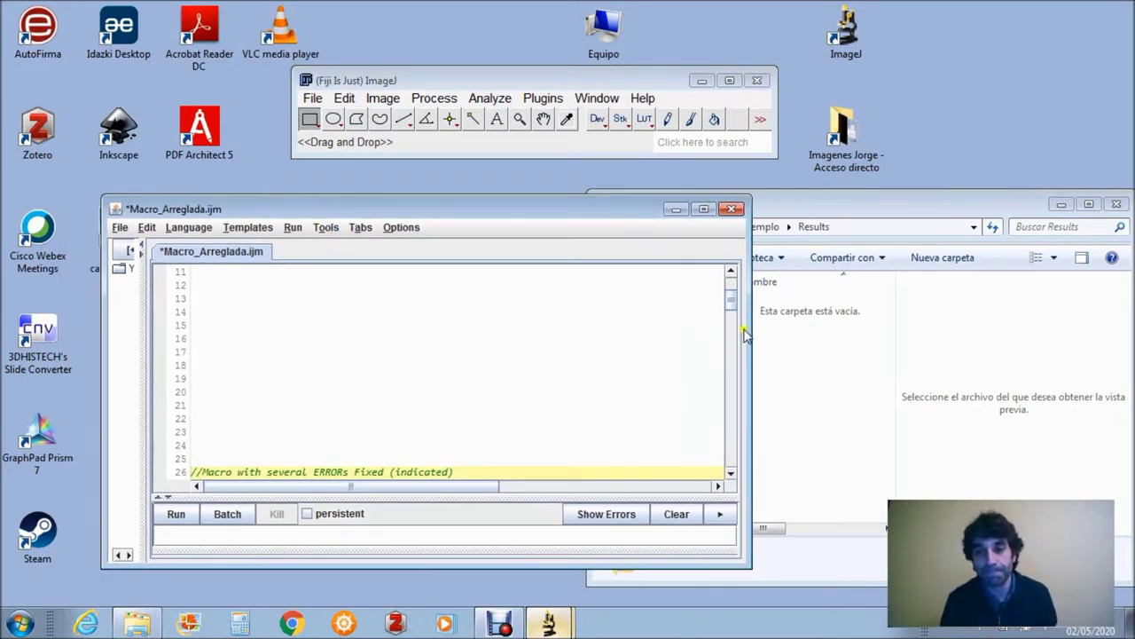
left_click_drag(751, 332, 607, 331)
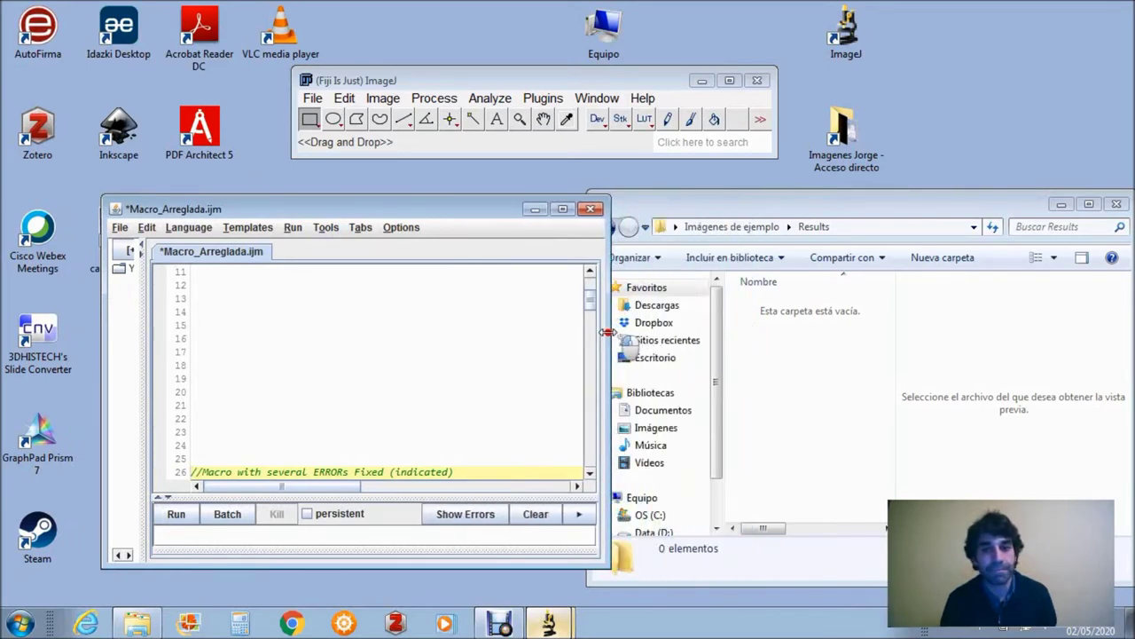
left_click(184, 516)
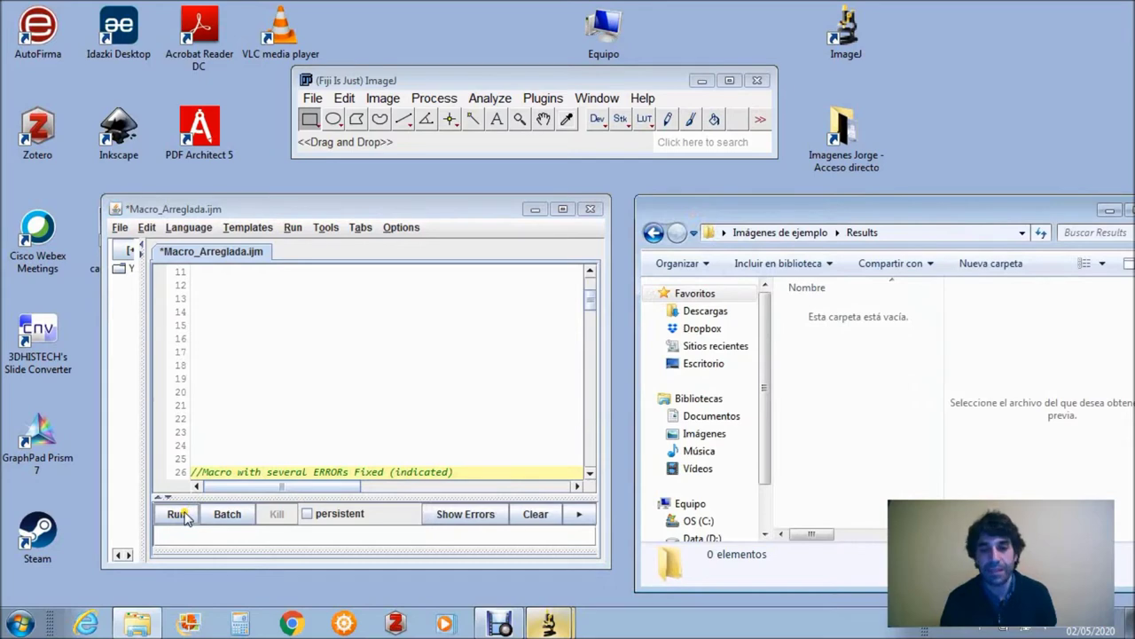
left_click(184, 517)
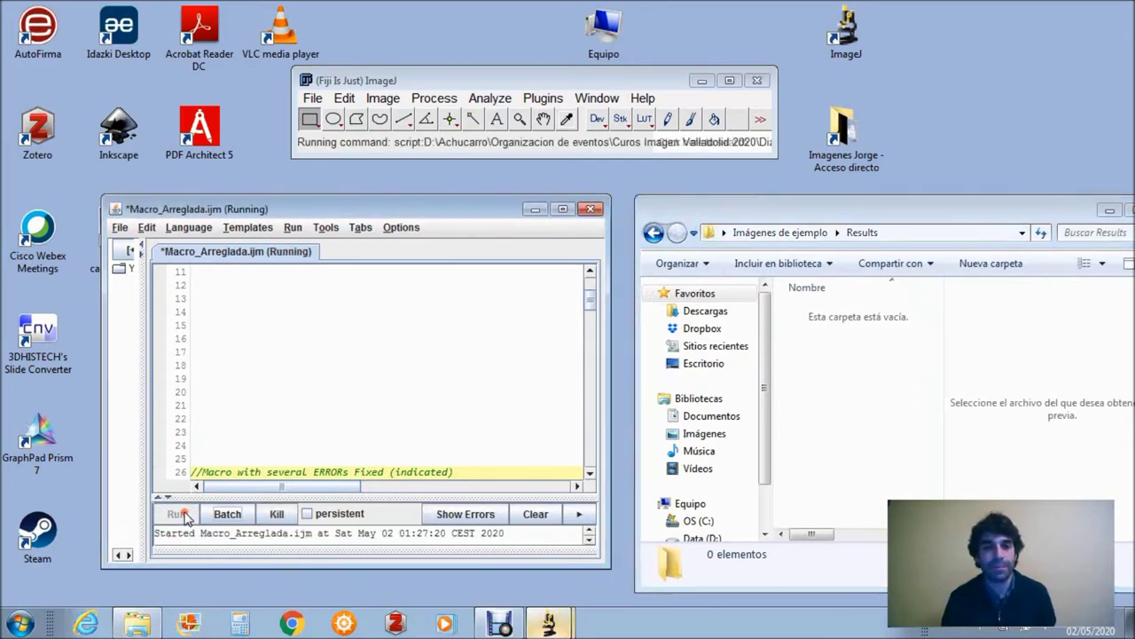
Choose the Imagenes folder inside the desktop's Imágenes de ejemplo as the directory containing the images
left_click_drag(433, 145, 258, 338)
left_click_drag(360, 335, 329, 206)
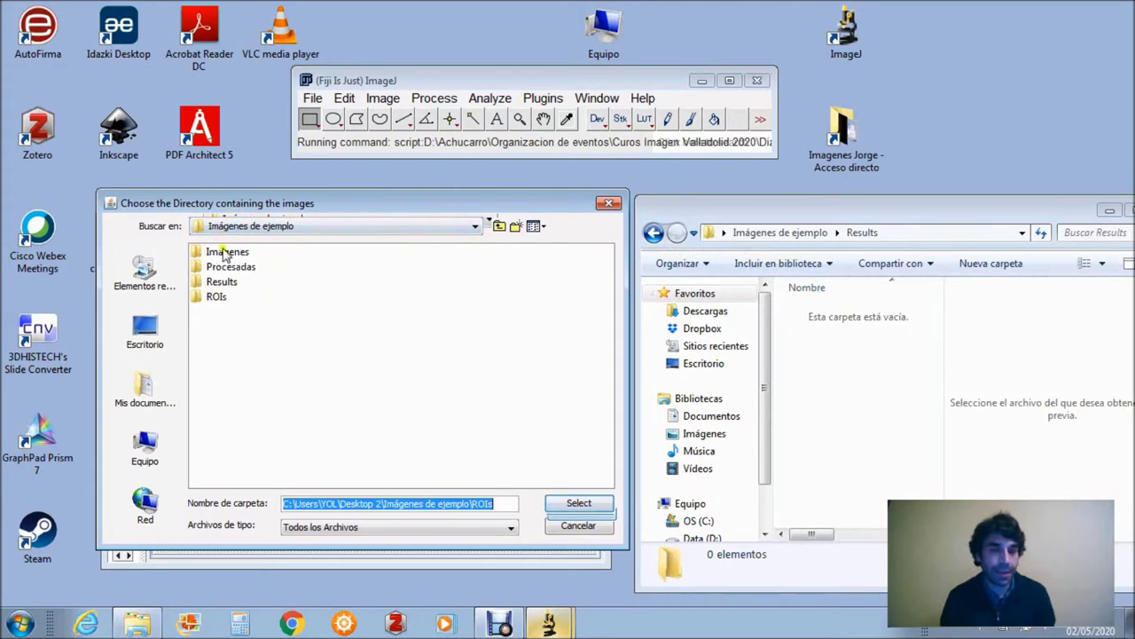
left_click(477, 228)
scroll(302, 293, "up", 2)
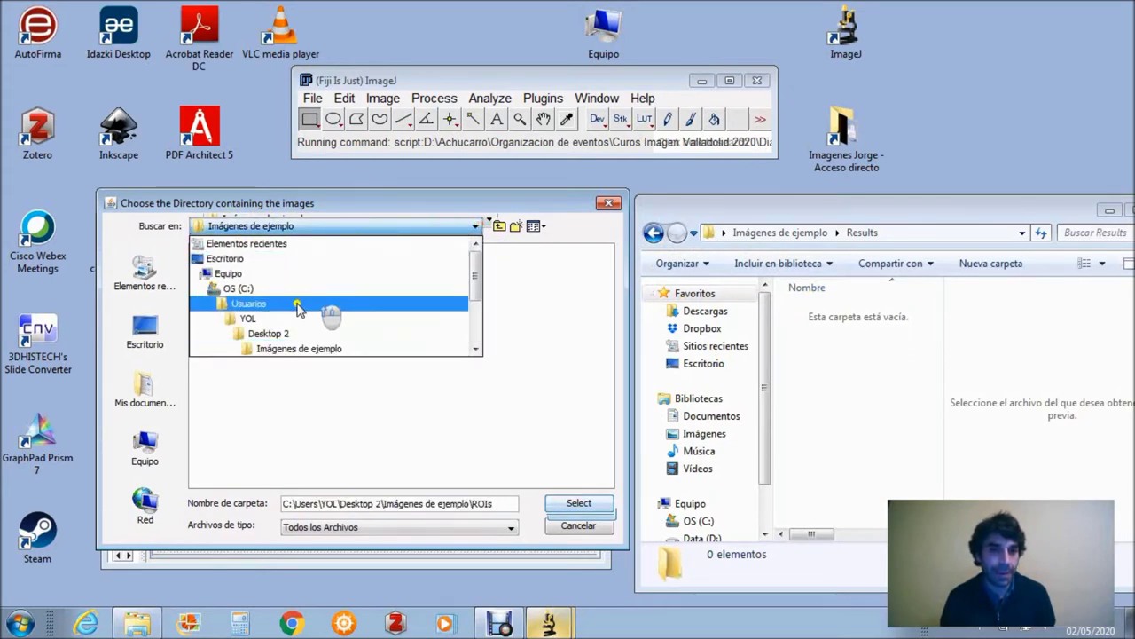
left_click(238, 258)
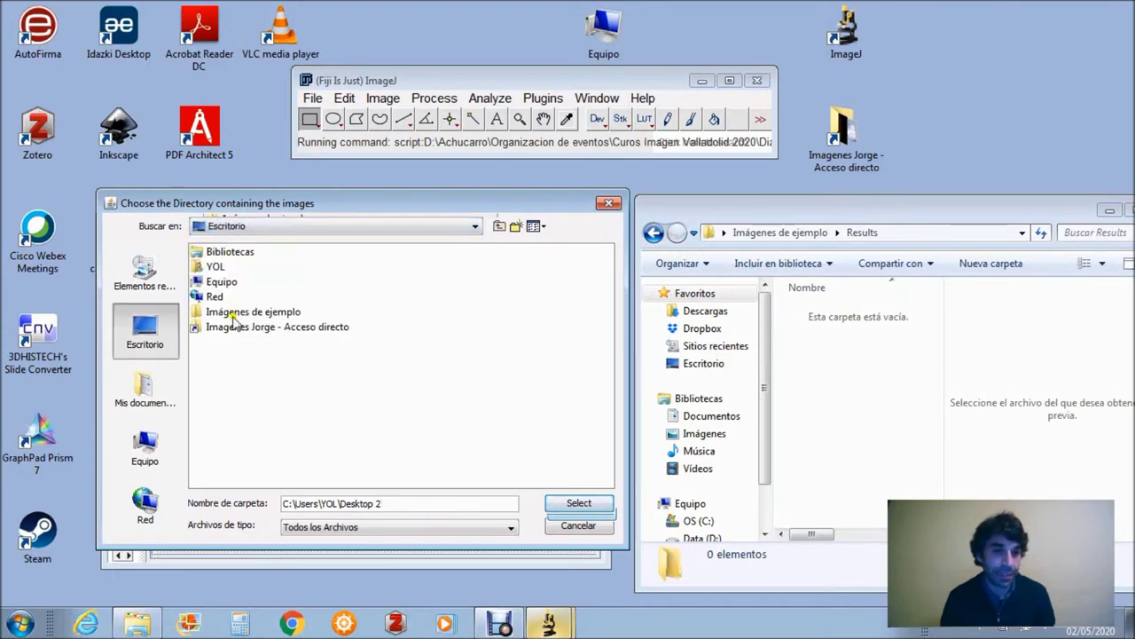
double_click(235, 313)
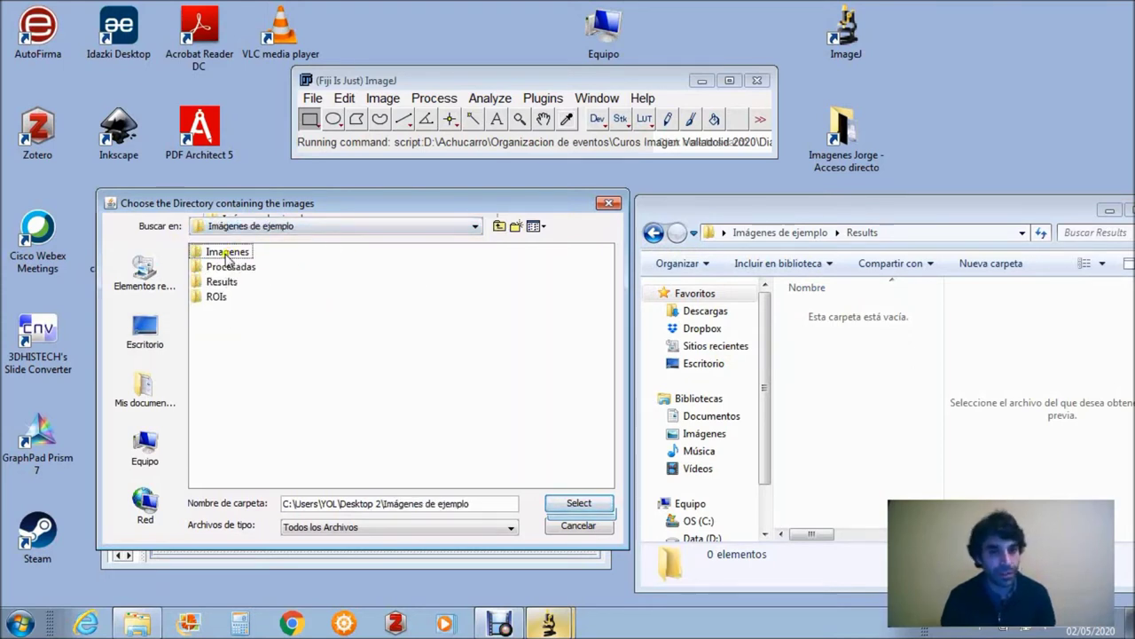
left_click_drag(260, 209, 308, 217)
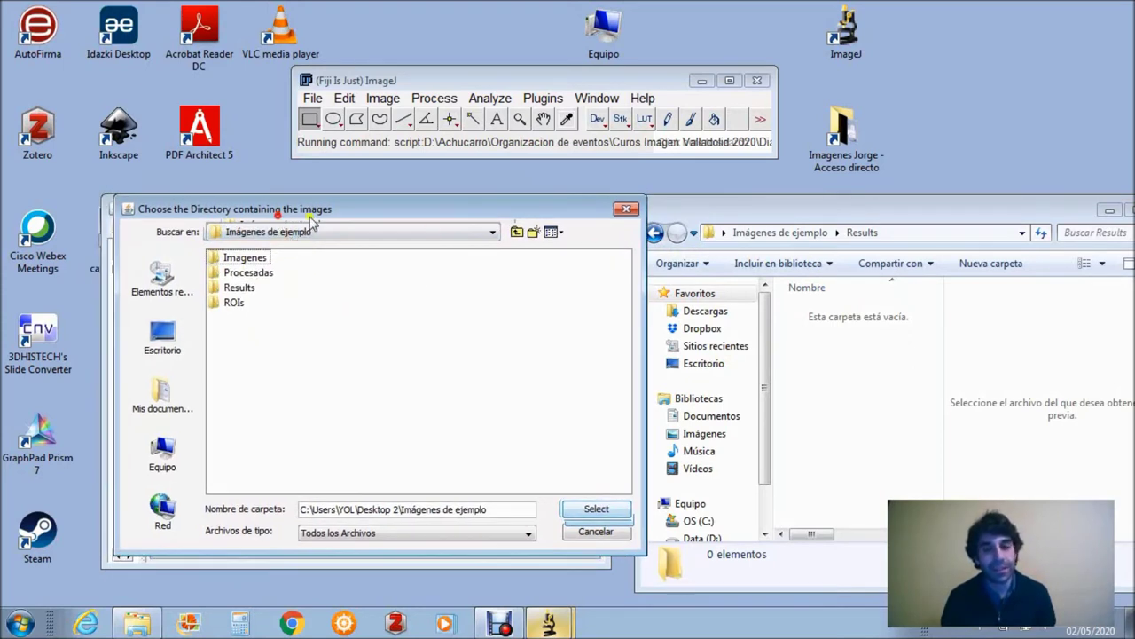
left_click(245, 259)
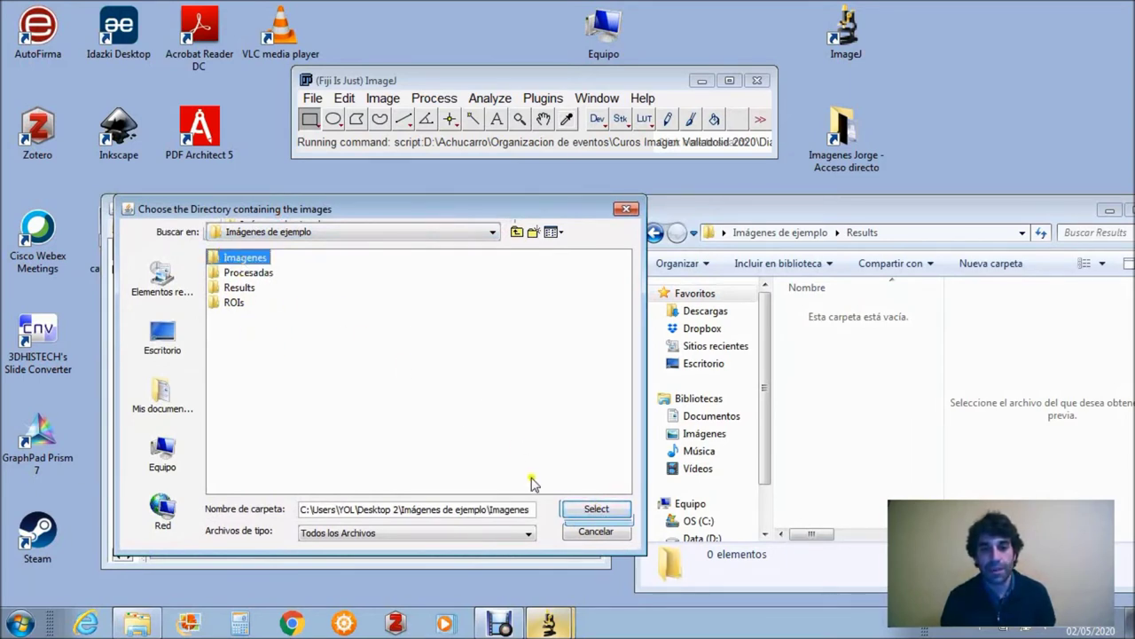
left_click(596, 511)
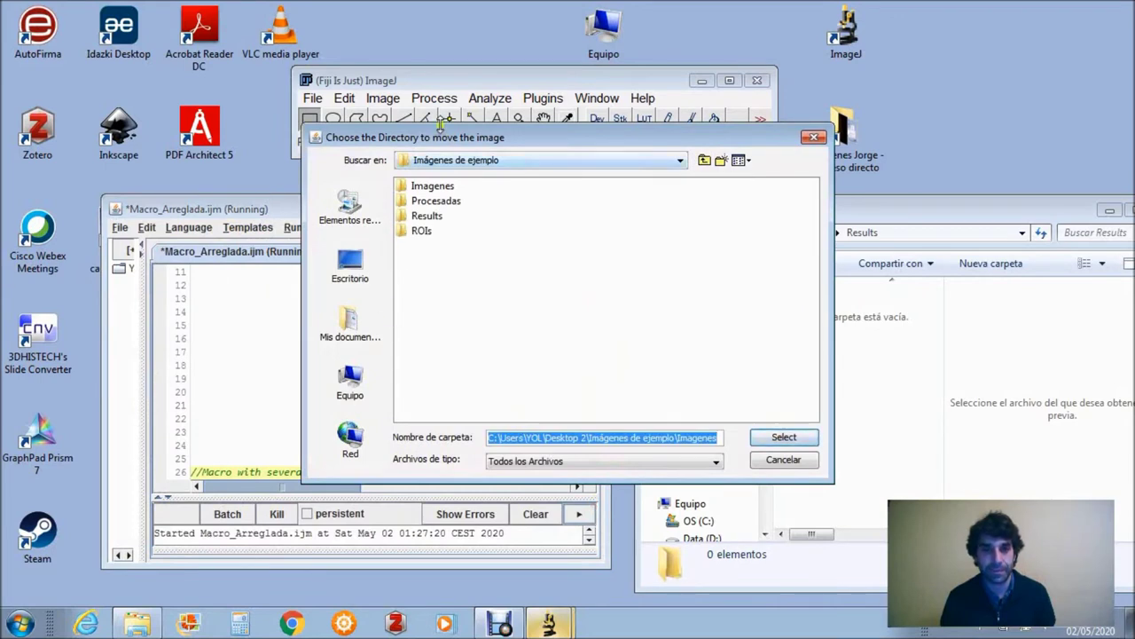
Choose Procesadas as the directory to move the images to
left_click_drag(438, 139, 244, 227)
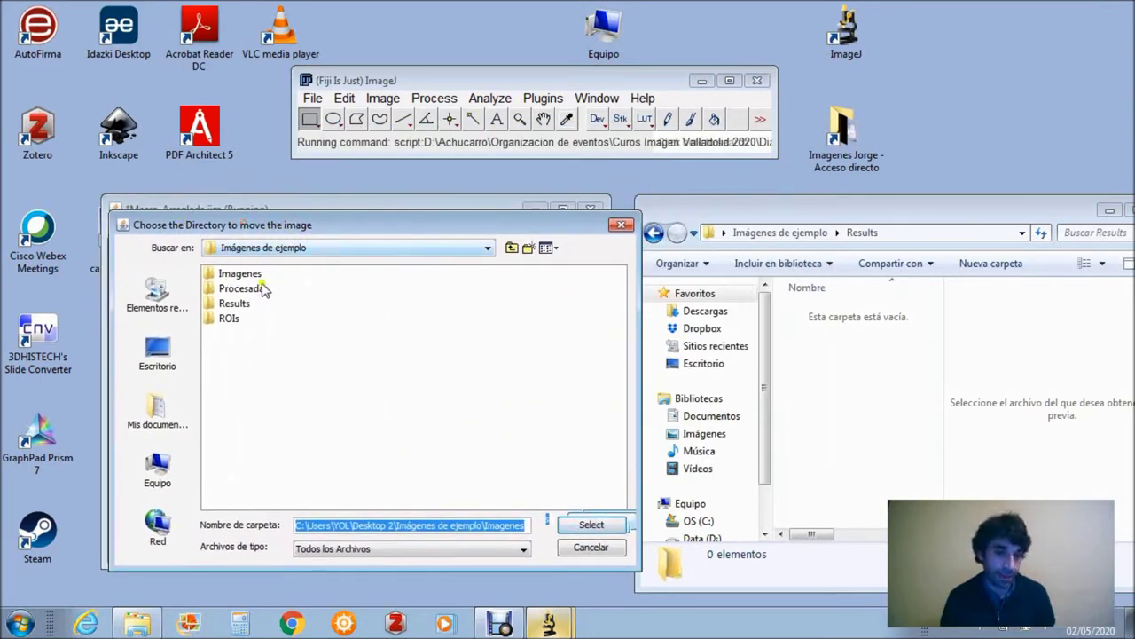
left_click(264, 296)
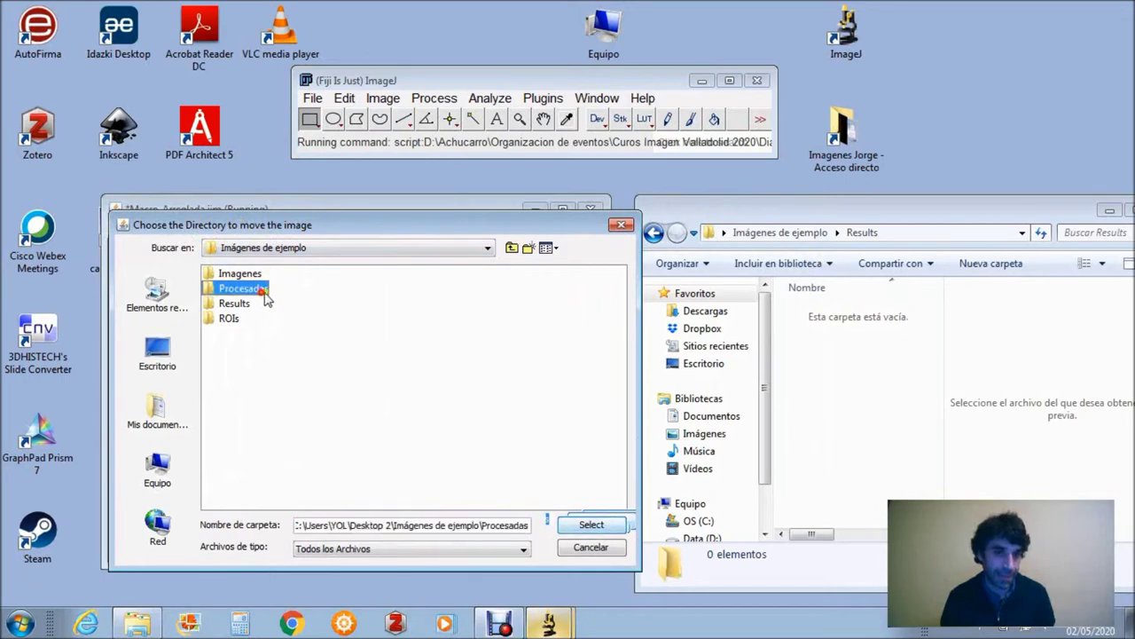
left_click(583, 526)
Choose Results as the directory to save the tables
left_click_drag(496, 155, 278, 209)
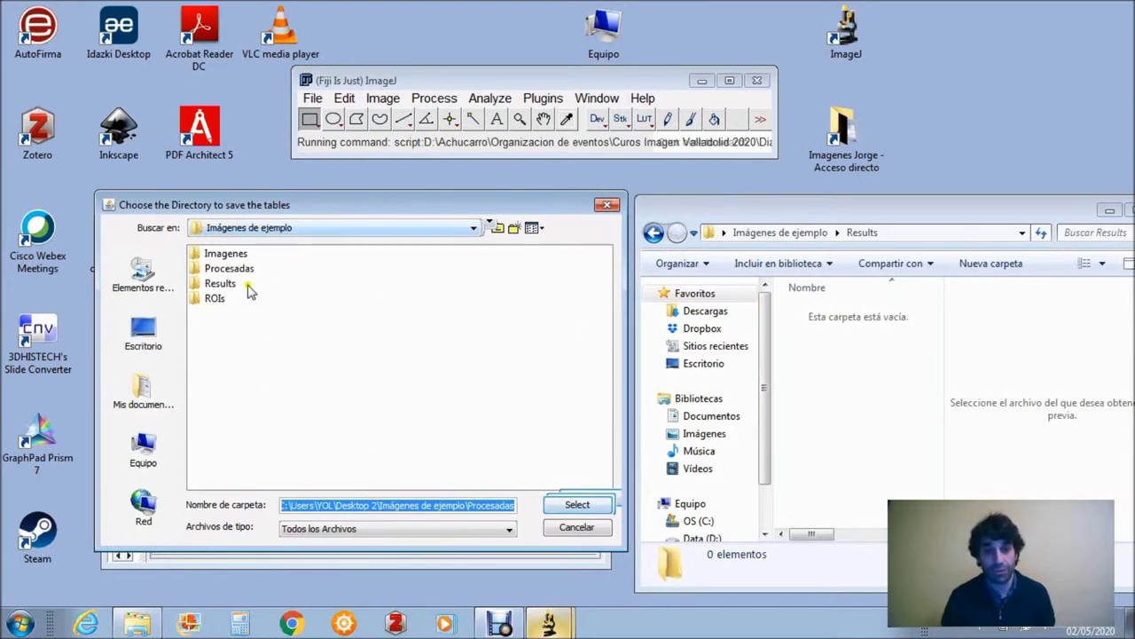
left_click(219, 284)
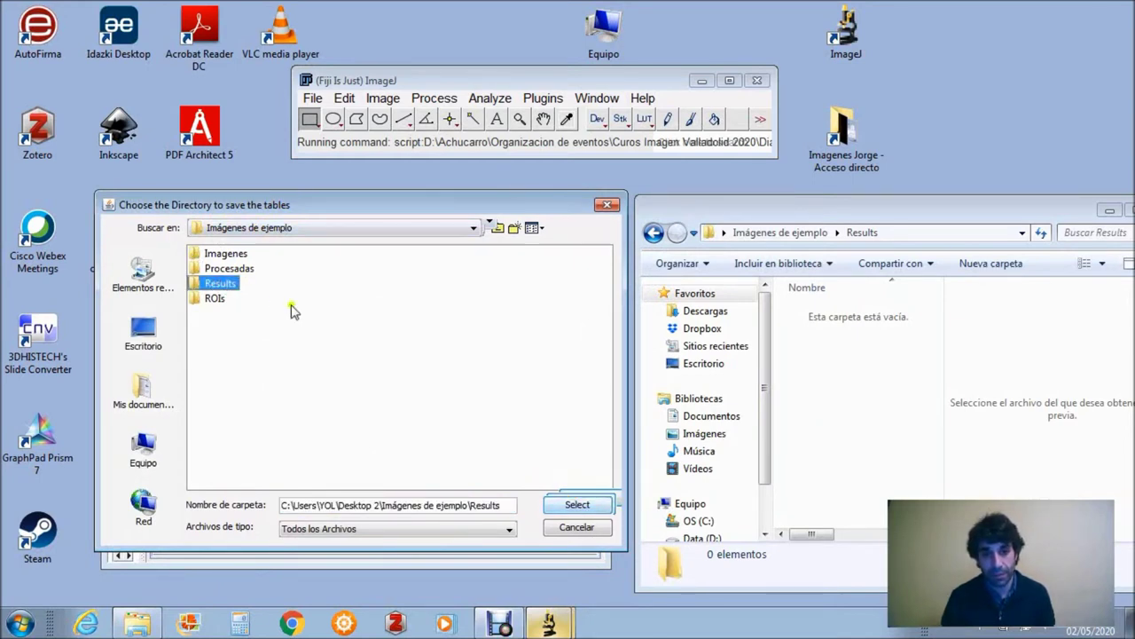
left_click(575, 505)
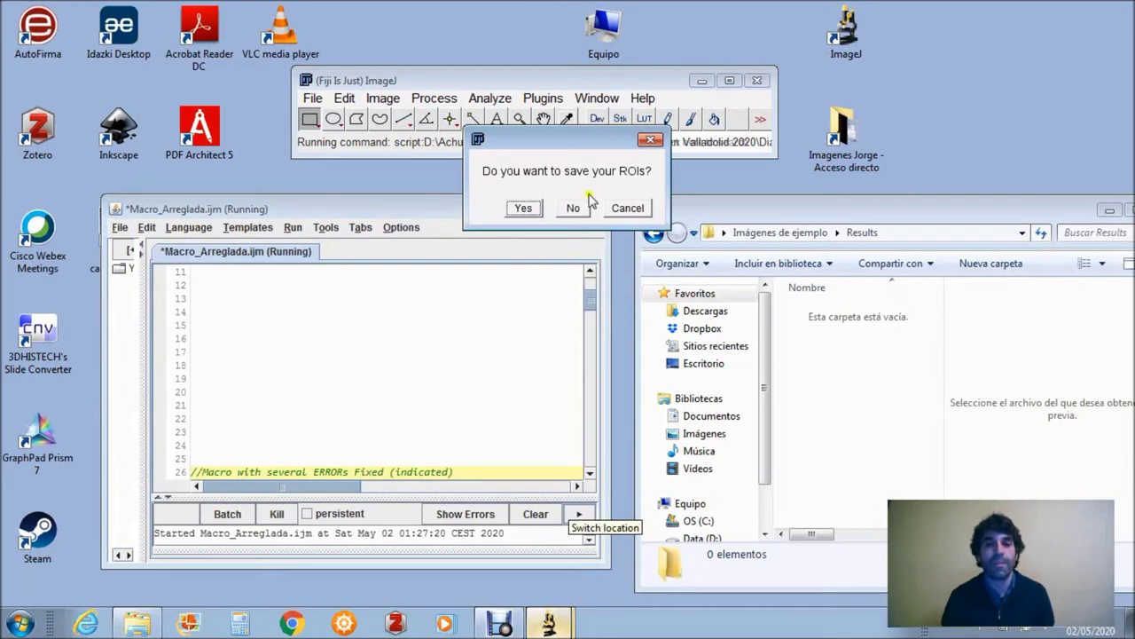
Agree to save the ROIs and choose the ROIs folder as their directory
left_click_drag(554, 147, 427, 221)
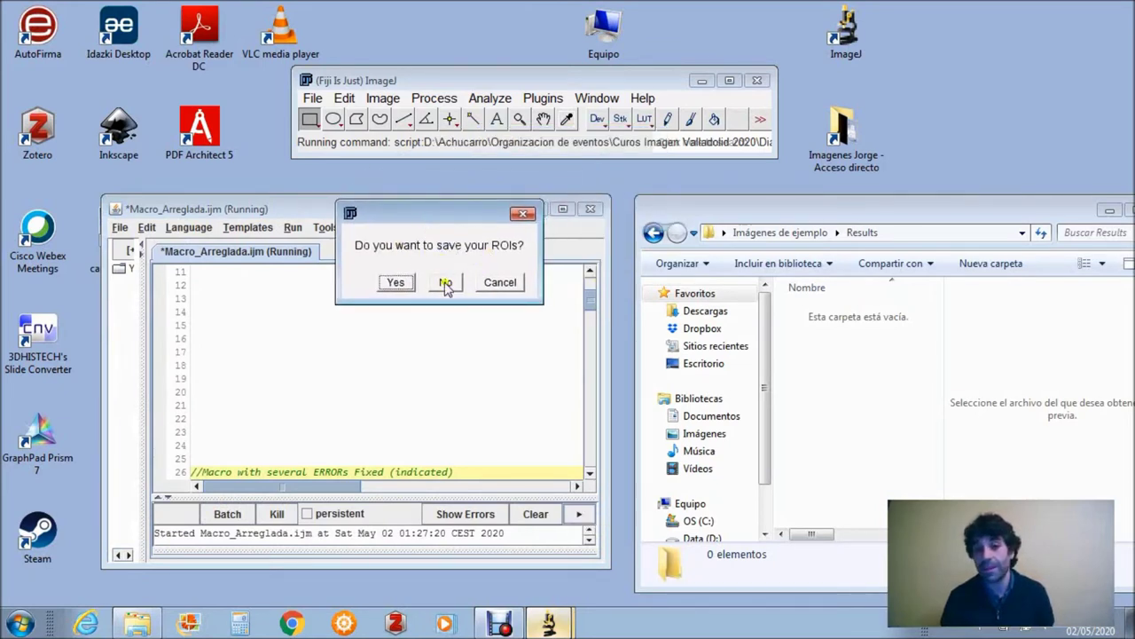
left_click(404, 283)
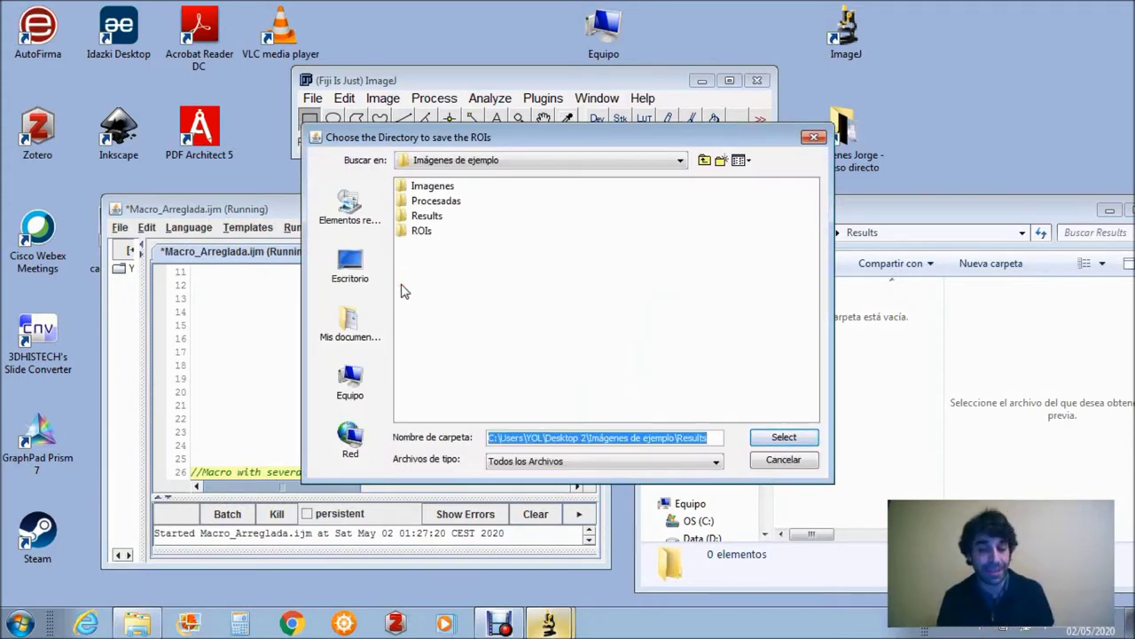
left_click(419, 232)
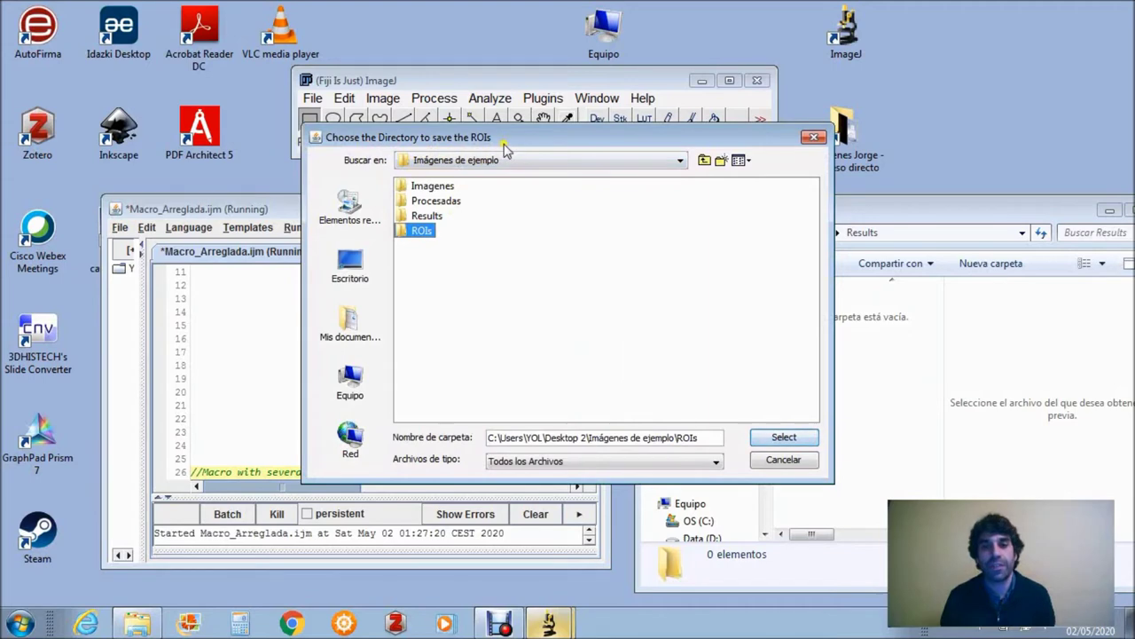
left_click_drag(519, 138, 499, 175)
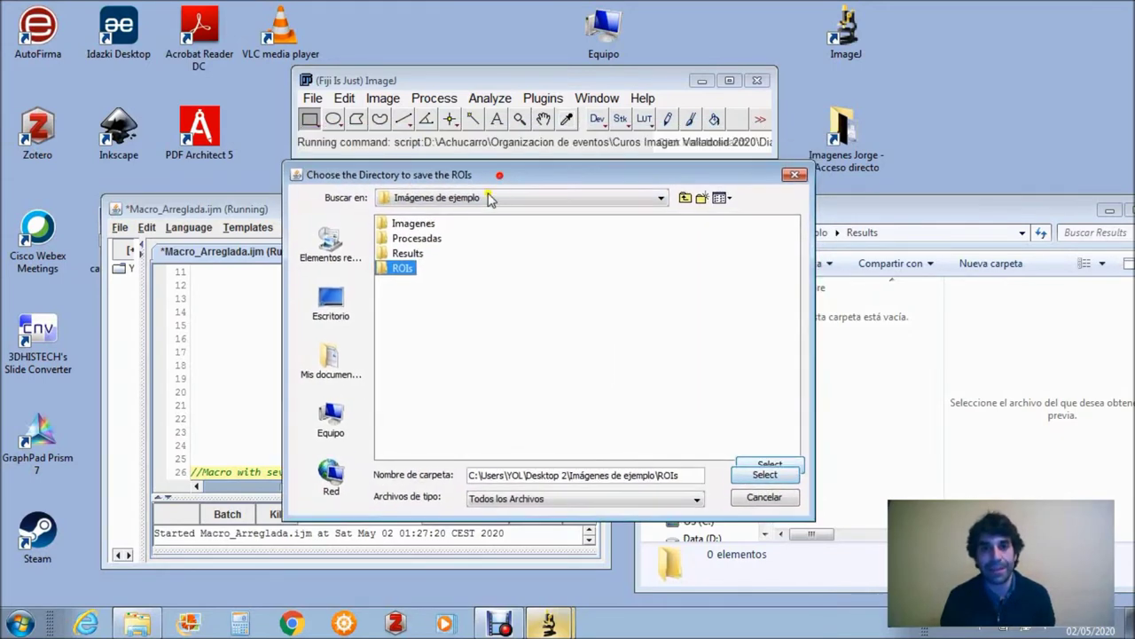
left_click(764, 475)
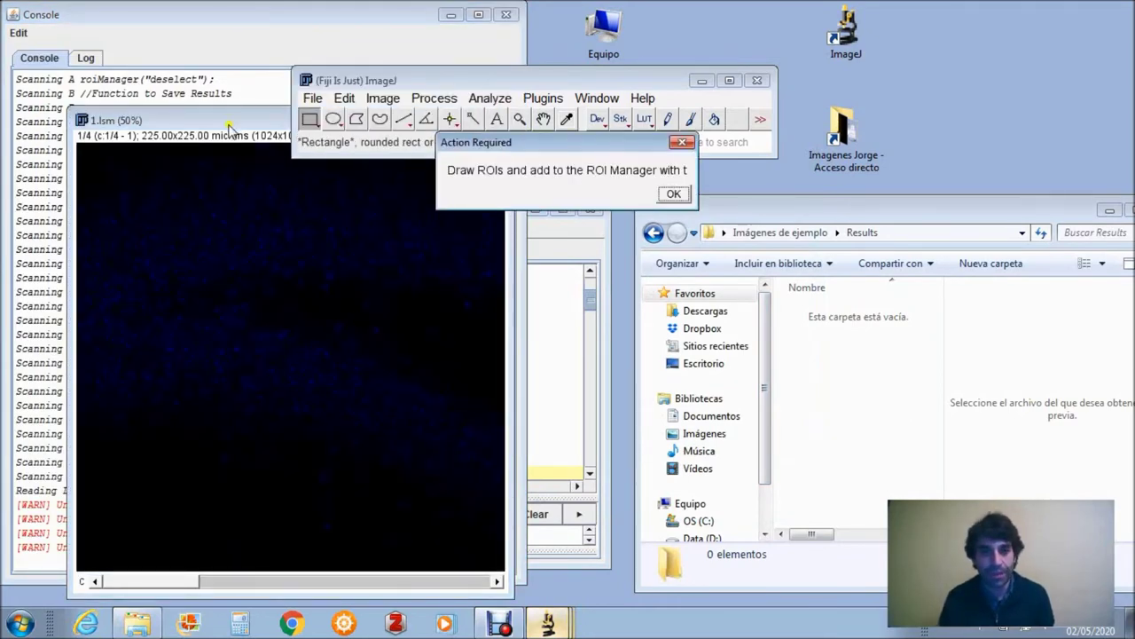
Clear the view of image 1.lsm by moving the ROI prompt aside, minimising the Console and placing the Log window beside the image
left_click_drag(570, 149, 662, 184)
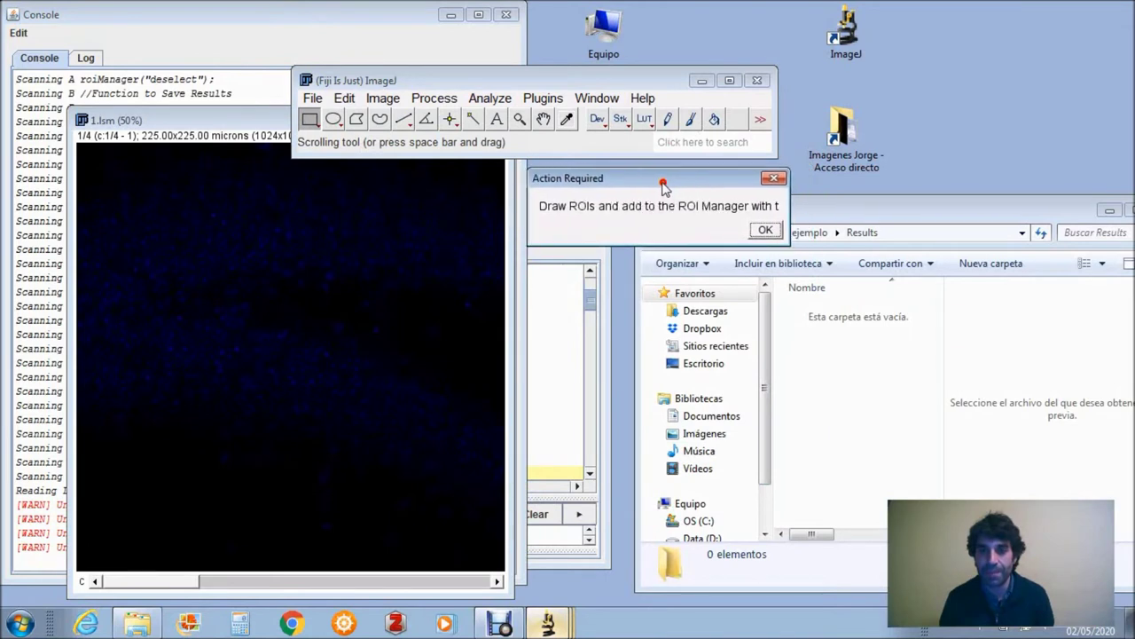
left_click(448, 15)
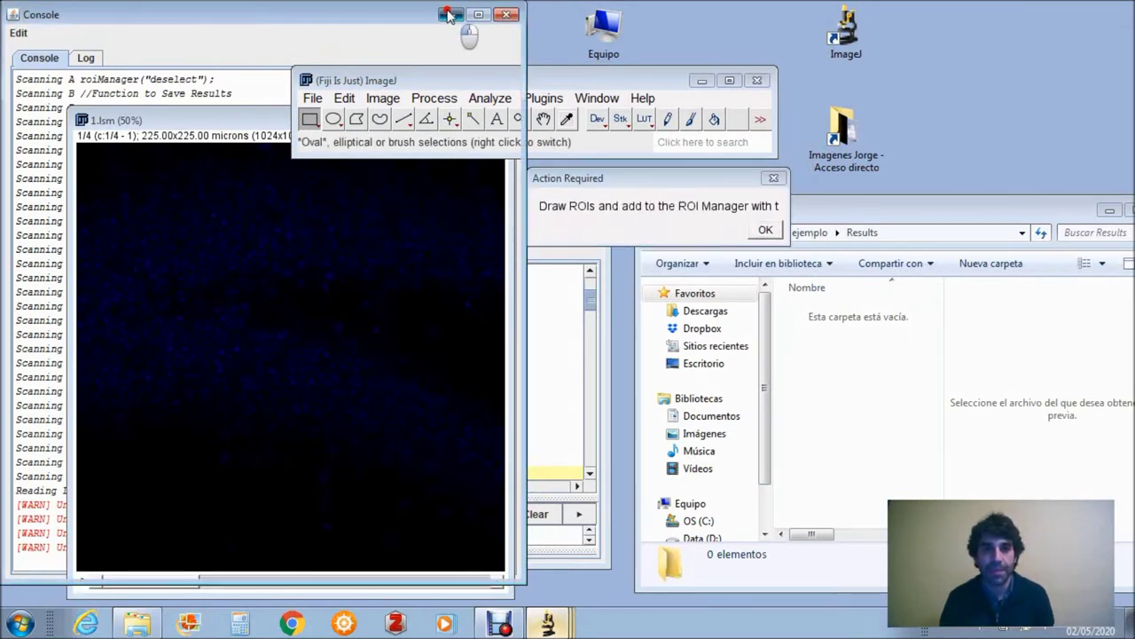
left_click(46, 286)
left_click_drag(115, 268, 703, 303)
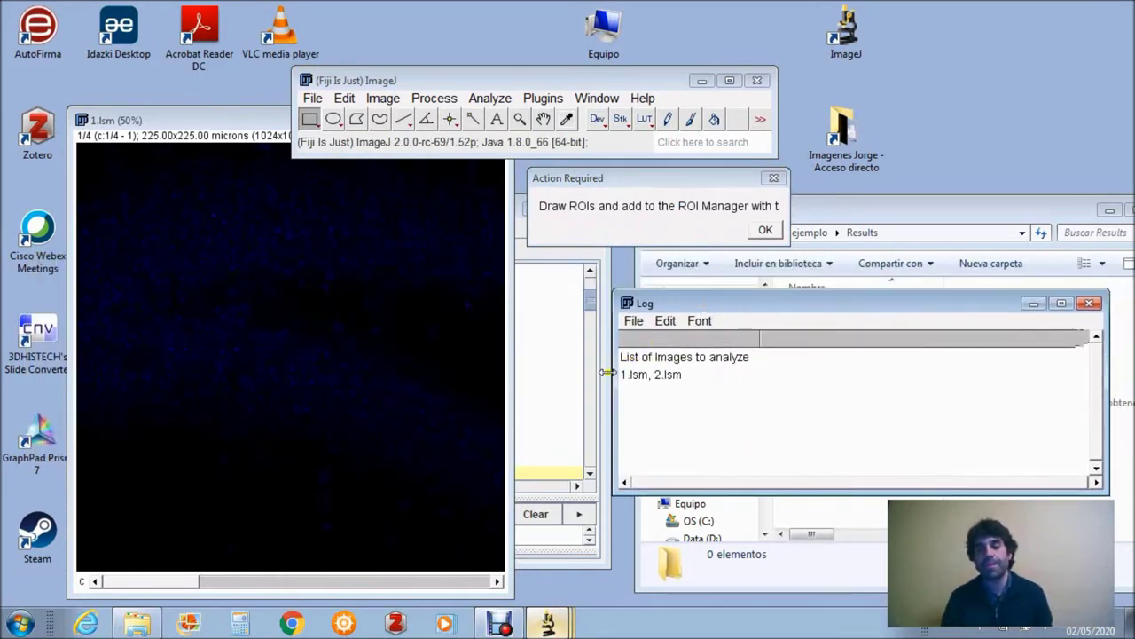
left_click_drag(763, 306, 743, 369)
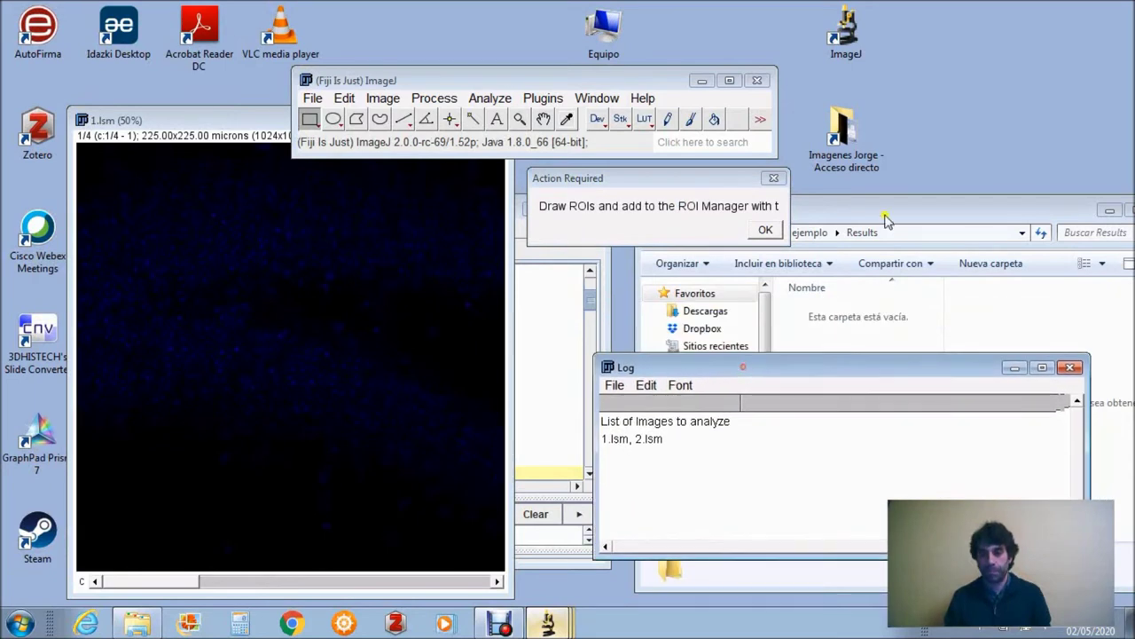
Open the Imagenes folder and put the narrowed Log window beside it to compare the list of images with the files
left_click(690, 271)
left_click_drag(819, 220, 872, 271)
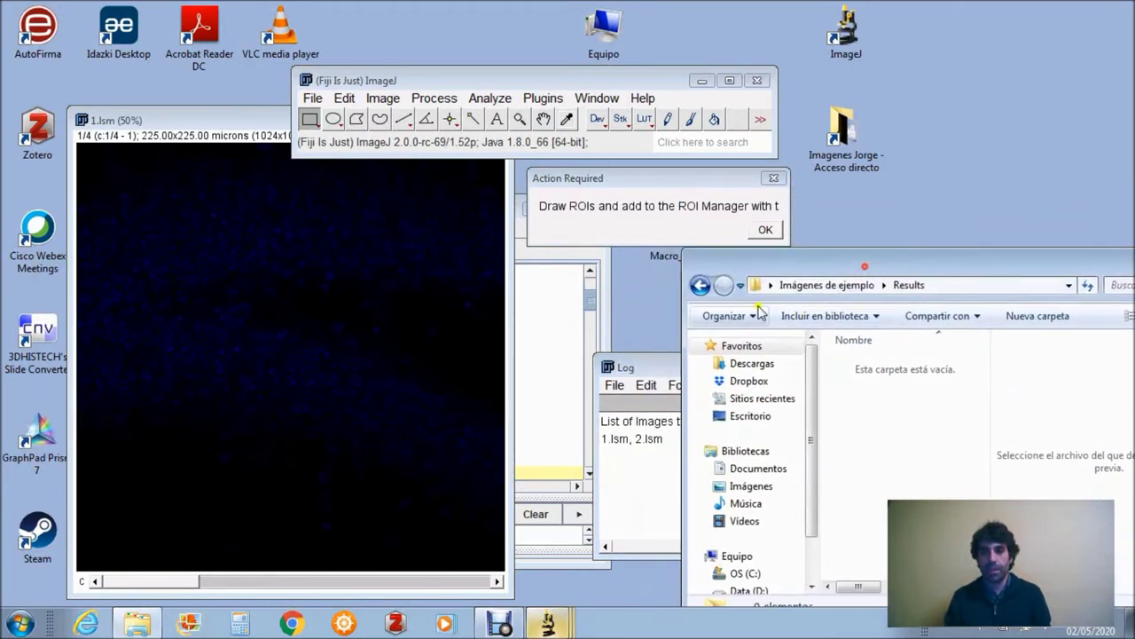
left_click(701, 285)
left_click(851, 366)
double_click(851, 365)
left_click_drag(669, 367, 320, 325)
left_click_drag(735, 421, 499, 421)
left_click_drag(380, 326, 624, 355)
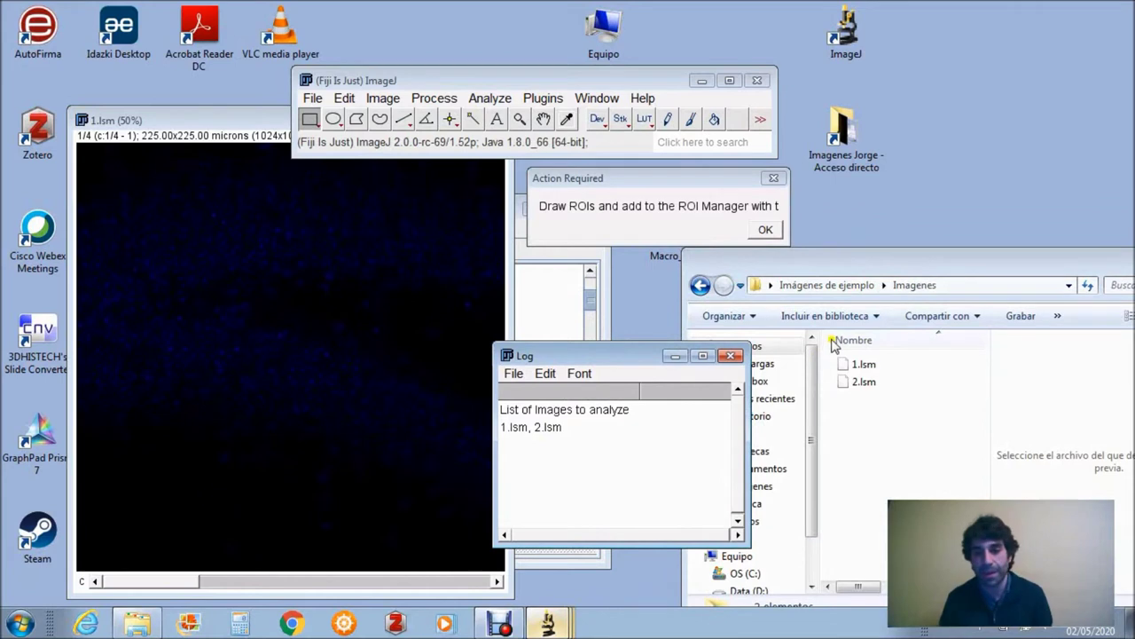
left_click_drag(570, 362, 636, 375)
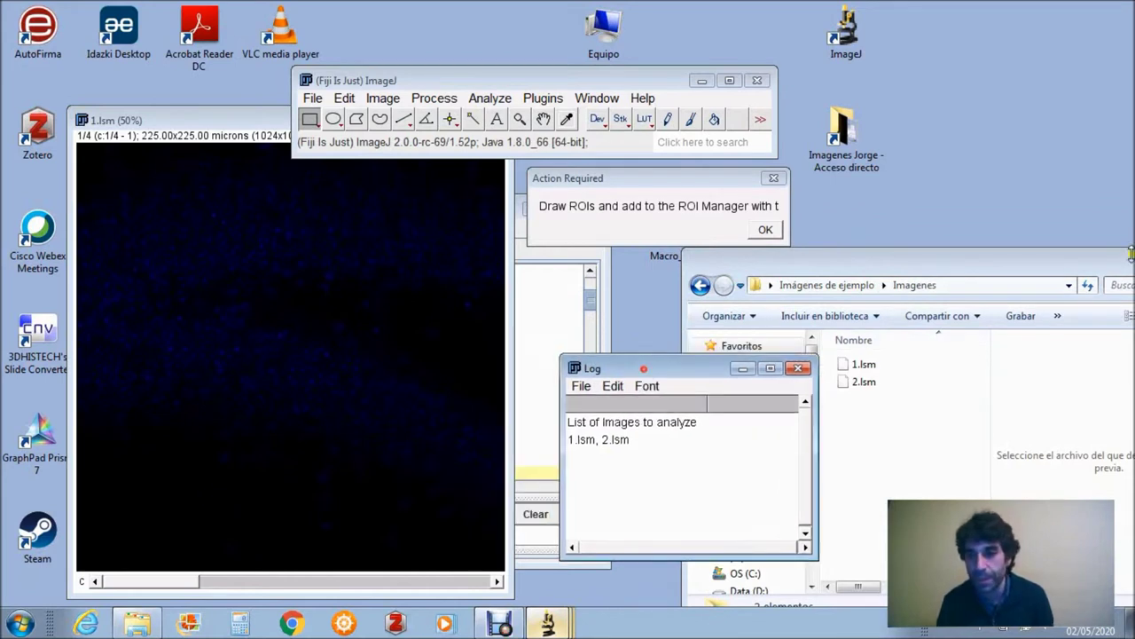
Return the folder window to Results and move it further away from the Log window
left_click(700, 284)
double_click(865, 400)
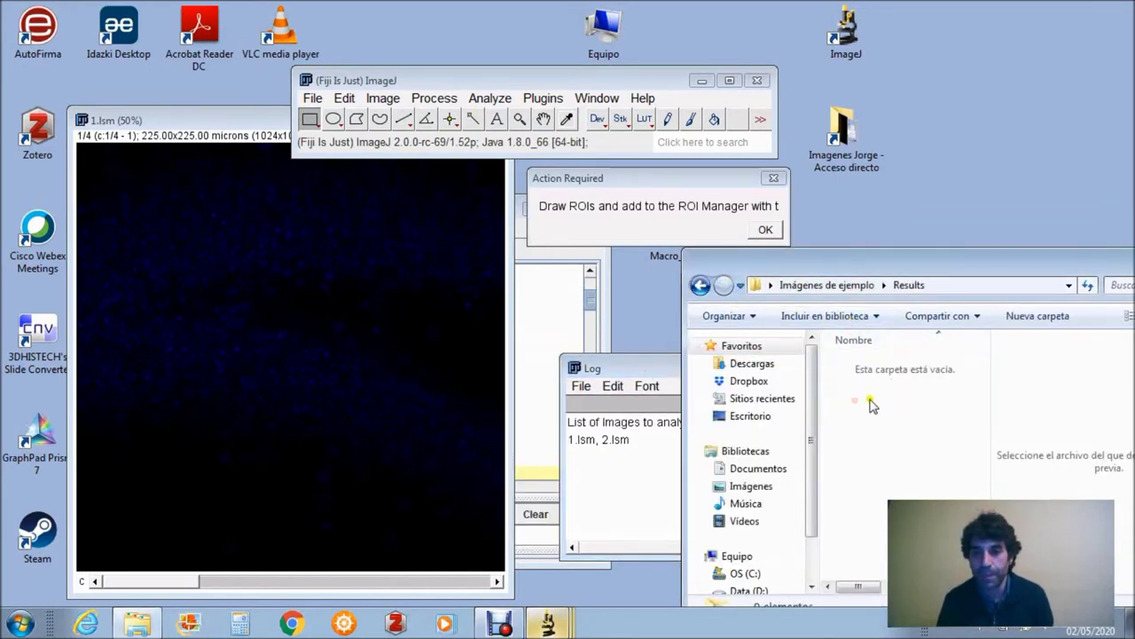
left_click_drag(840, 268, 894, 271)
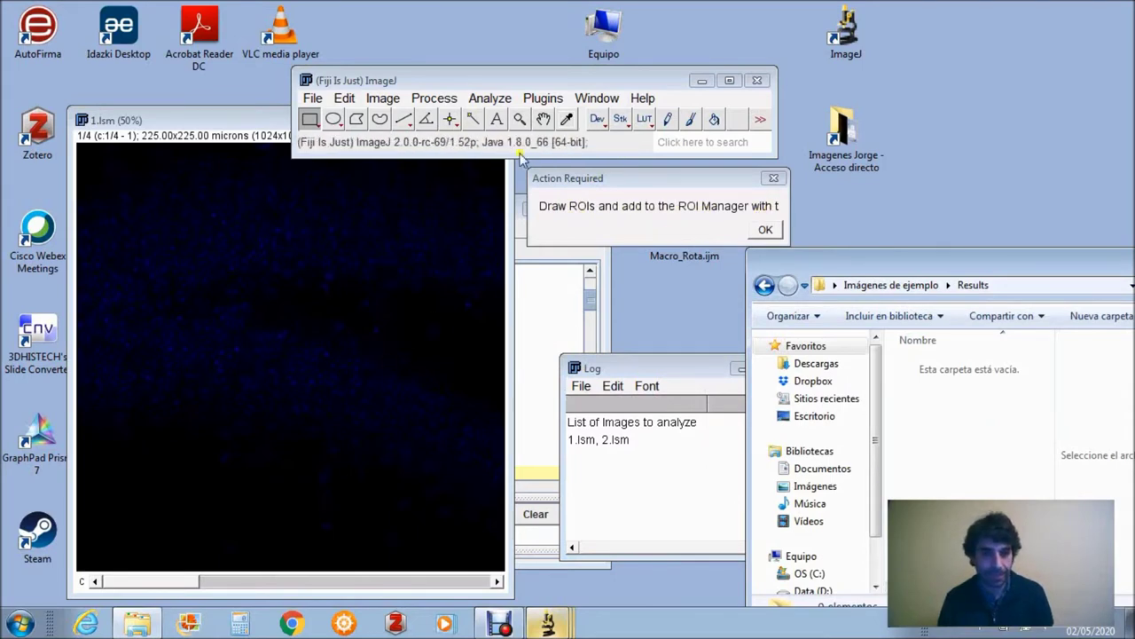
Apply a grayscale lookup table to 1.lsm and move the main Fiji window clear of the image
left_click(282, 122)
left_click(645, 119)
left_click(689, 107)
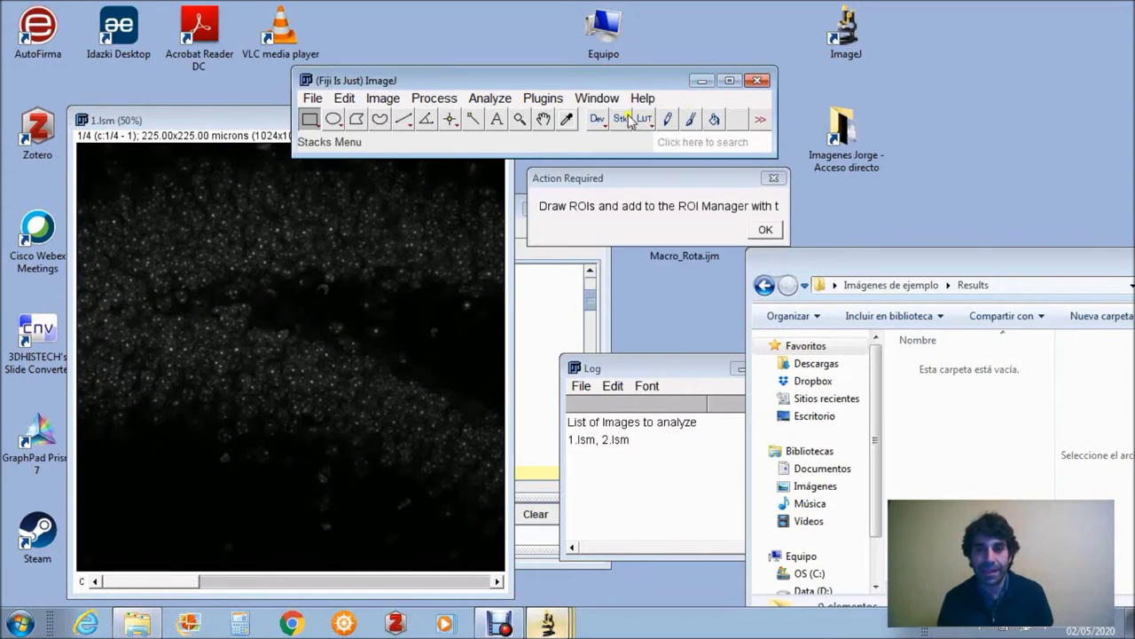
left_click(511, 180)
left_click_drag(479, 82, 512, 31)
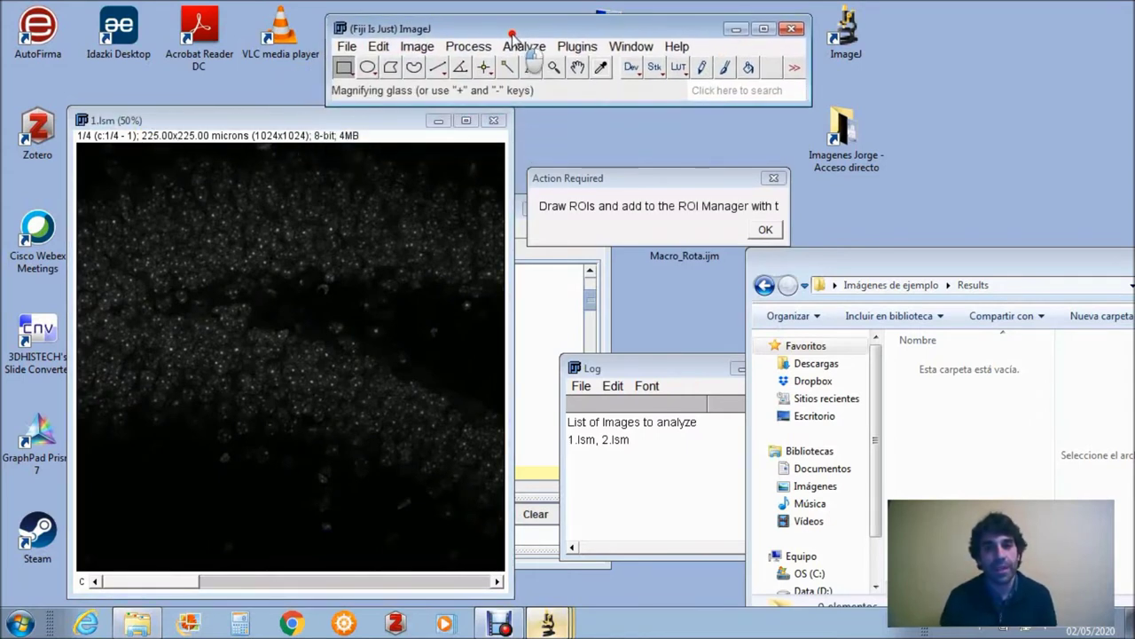
Draw a closed polygon selection around the forked band of bright cells in 1.lsm, leaving out the dark wedge between its branches
left_click(390, 71)
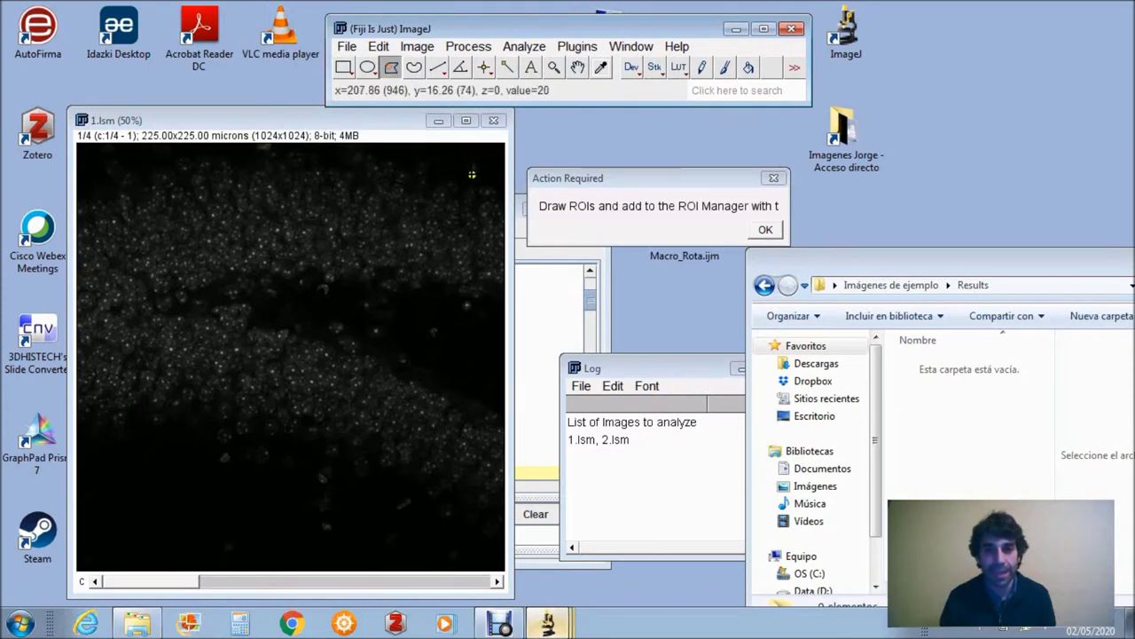
left_click(499, 199)
left_click(402, 165)
left_click(306, 156)
left_click(186, 165)
left_click(122, 190)
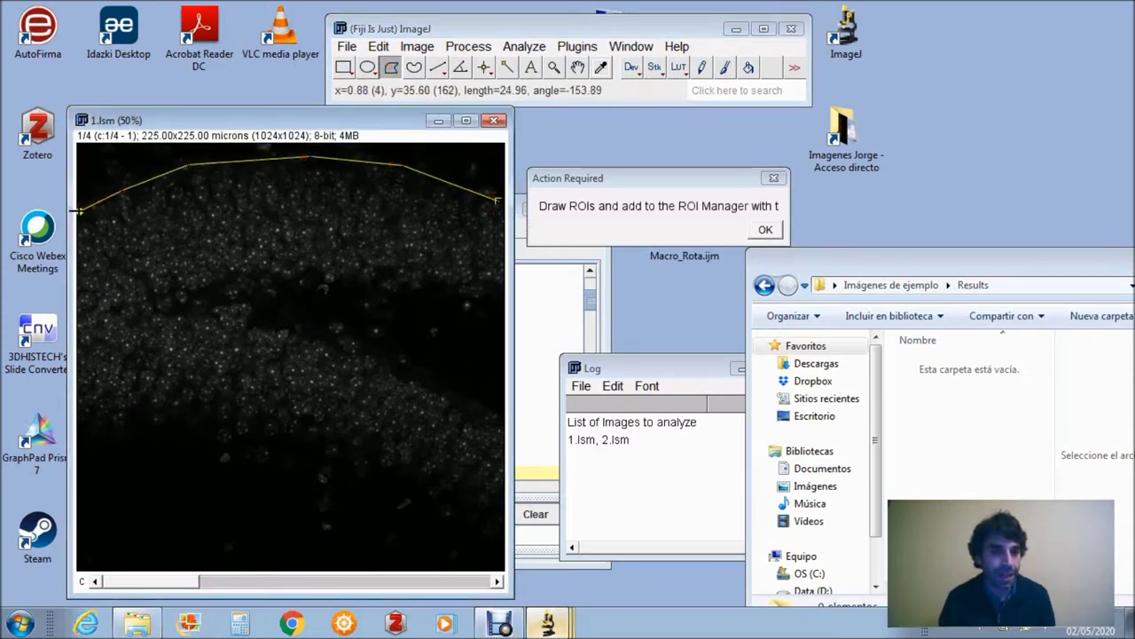
left_click(78, 211)
left_click(78, 400)
left_click(129, 419)
left_click(180, 391)
left_click(366, 451)
left_click(425, 472)
left_click(480, 513)
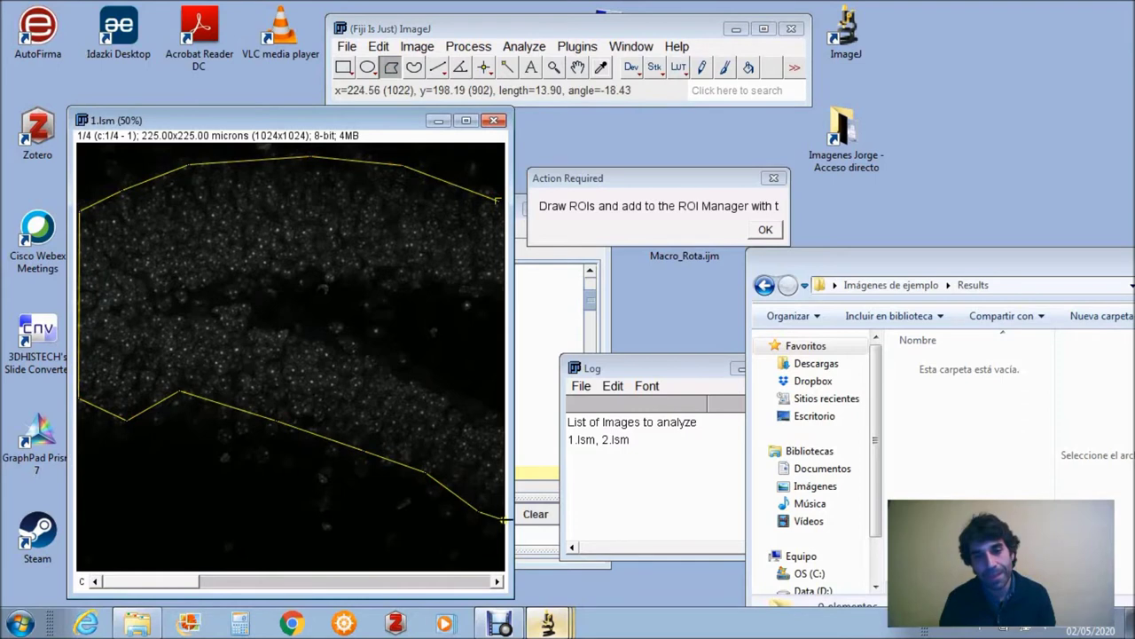
left_click(501, 514)
left_click(499, 419)
left_click(355, 347)
left_click(248, 311)
left_click(218, 286)
left_click(288, 277)
left_click(435, 275)
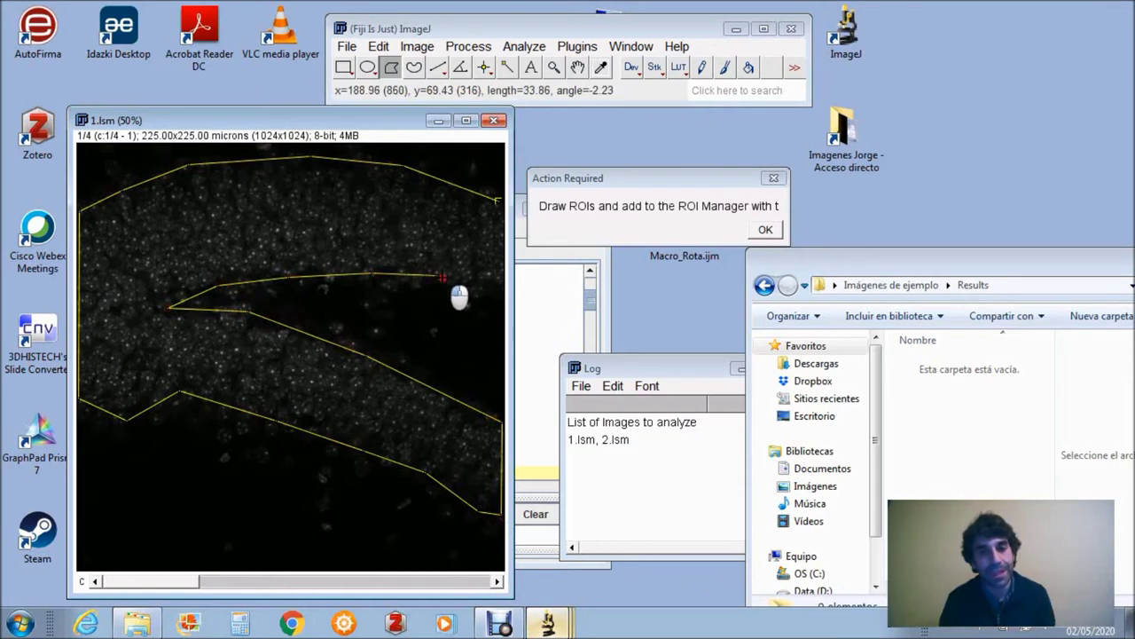
left_click(500, 290)
left_click(500, 209)
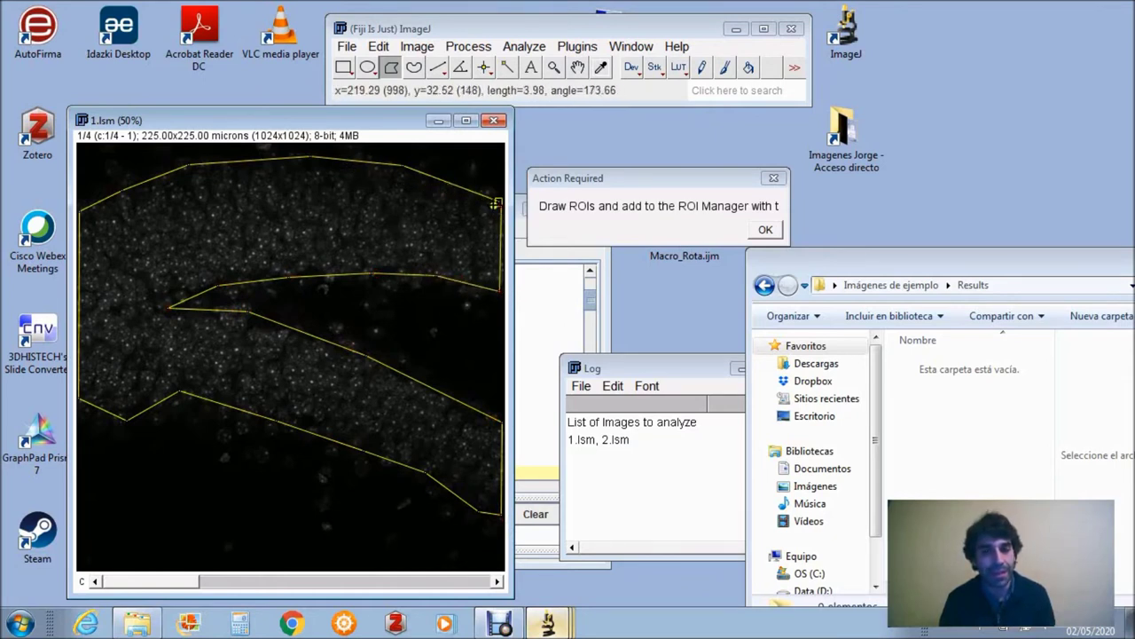
left_click(498, 203)
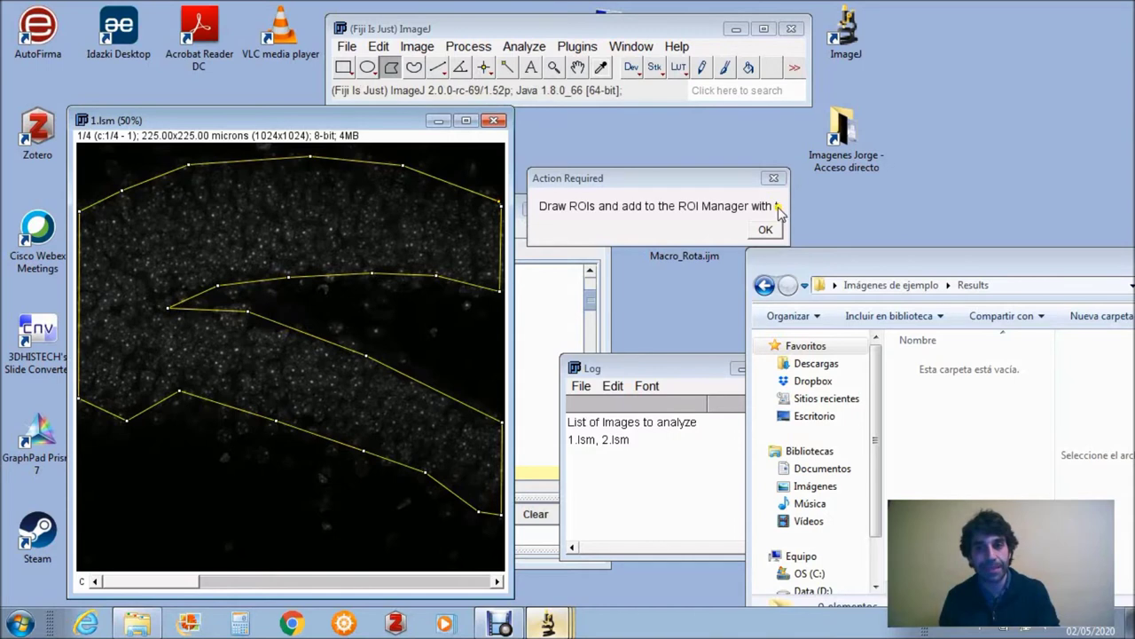
Add the polygon selection to the ROI Manager, keep its window clear of the ROI prompt, and confirm the prompt
key("t")
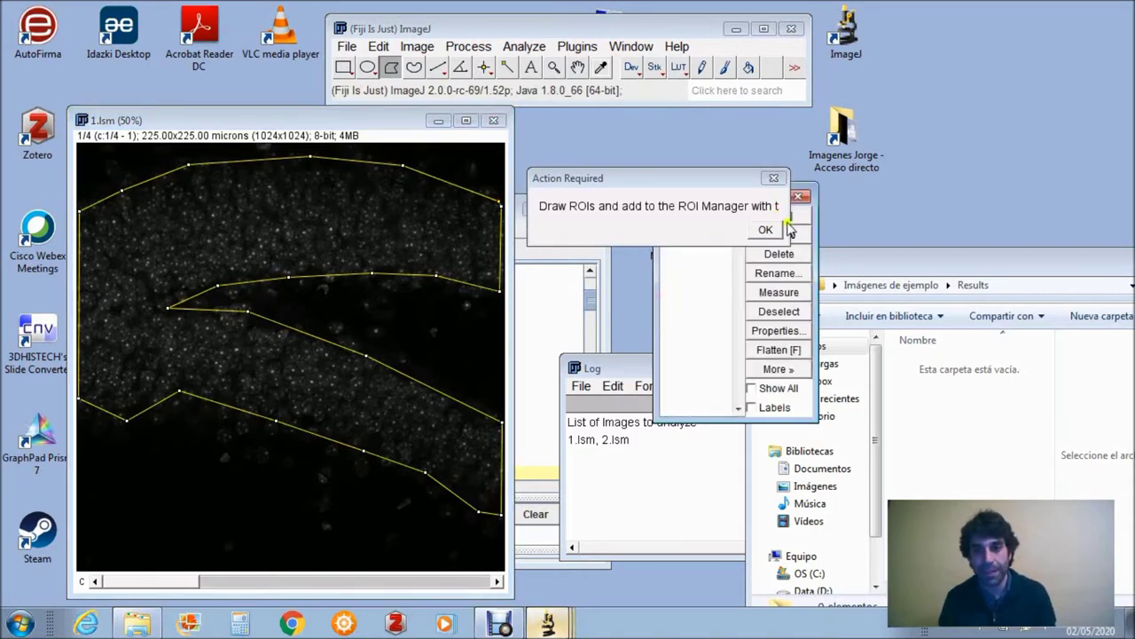
left_click_drag(669, 185, 647, 115)
left_click_drag(701, 196, 863, 31)
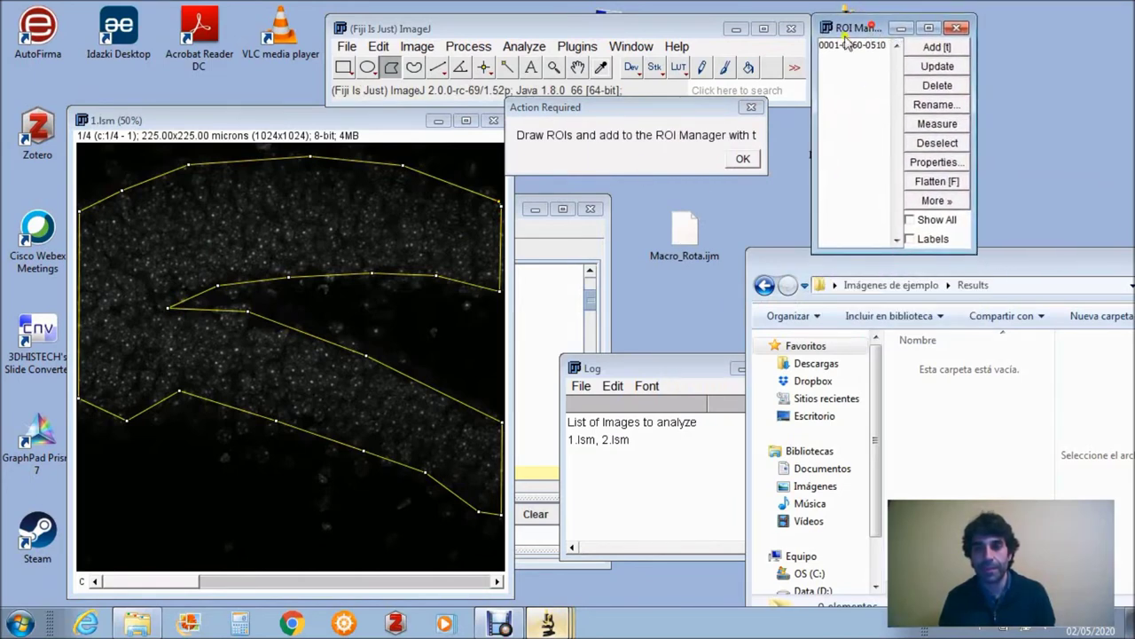
left_click(825, 46)
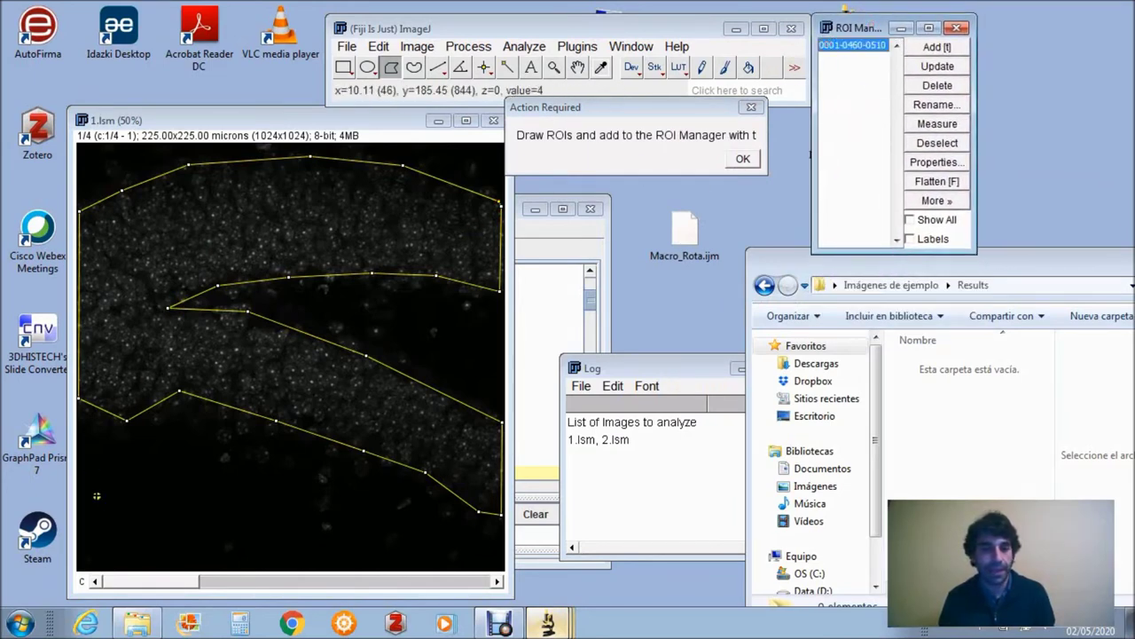
left_click(746, 161)
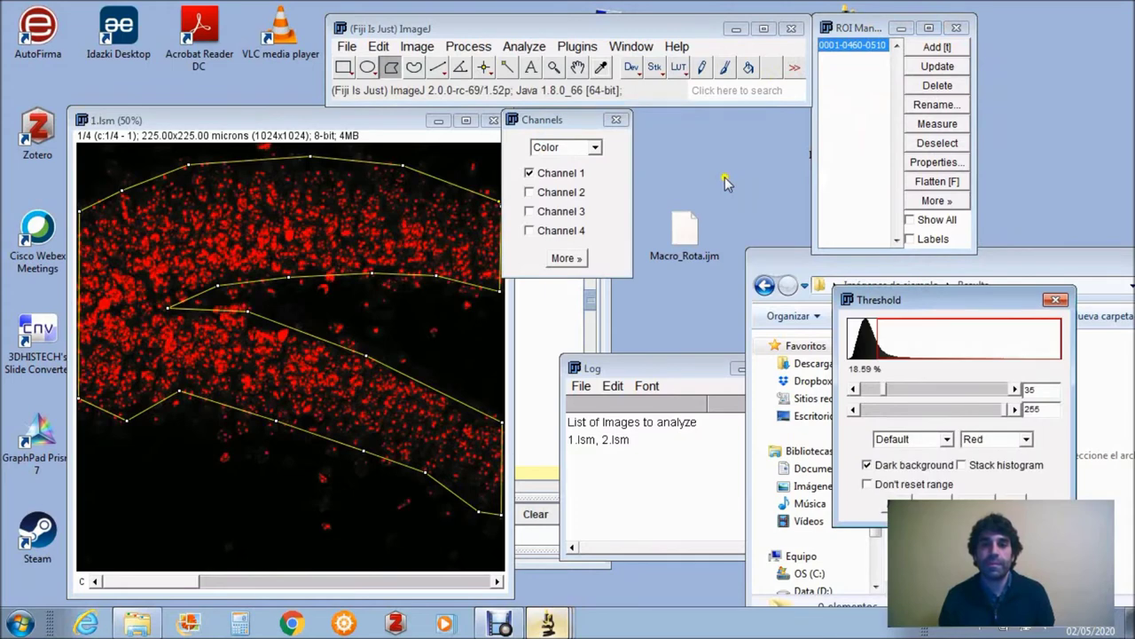
Arrange the channel prompt, Threshold and Channels windows beside image 1.lsm so that none of them overlap
left_click_drag(573, 108, 727, 116)
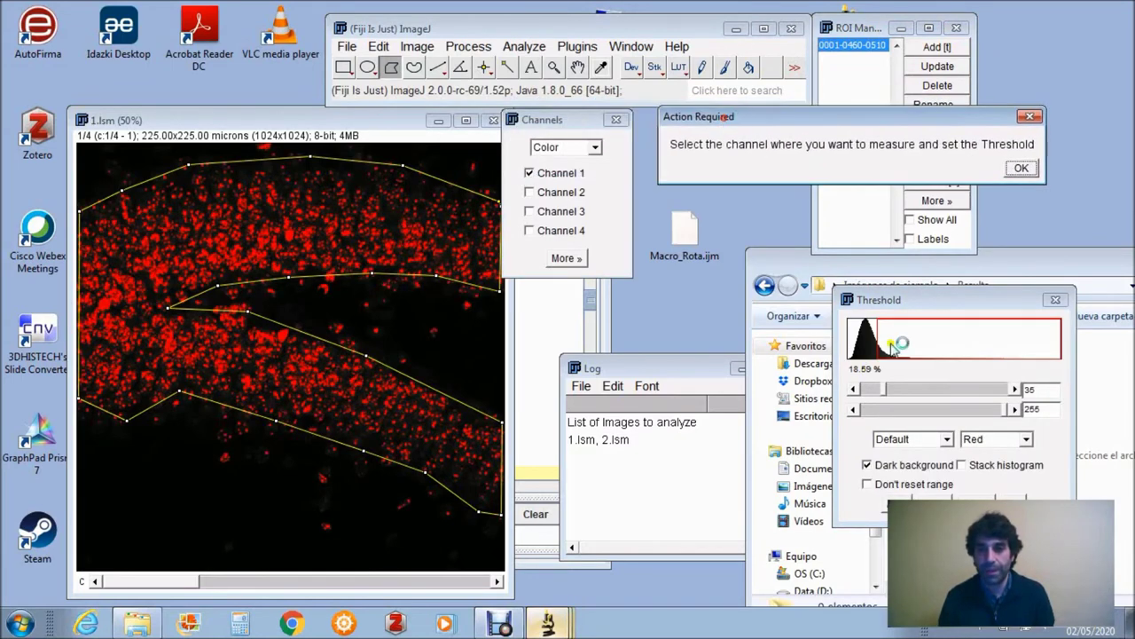
left_click_drag(889, 307, 731, 257)
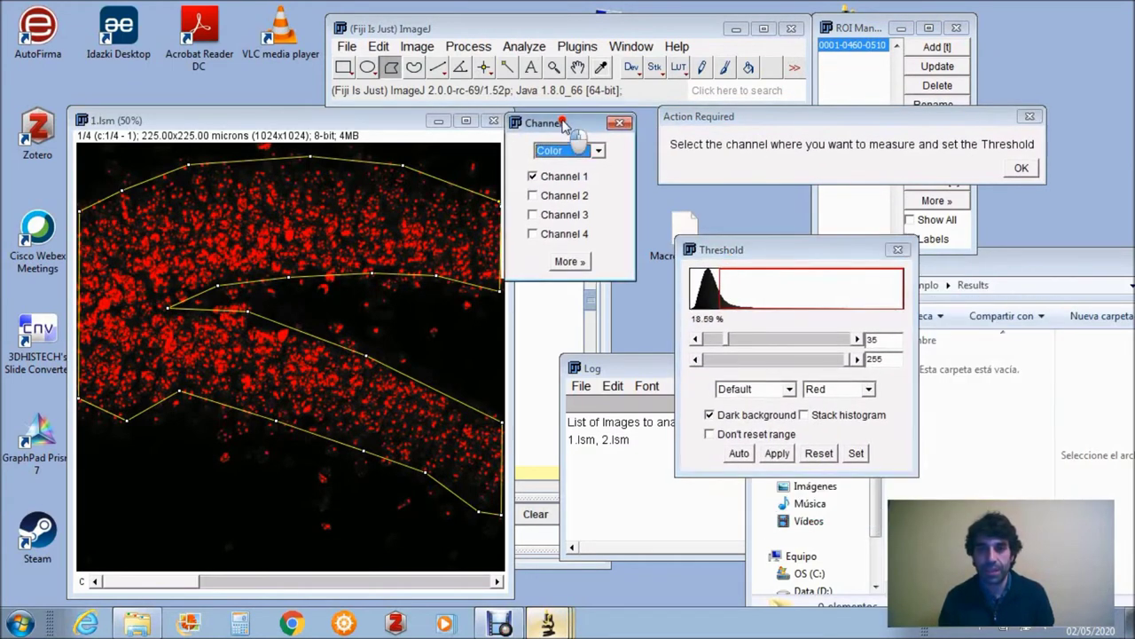
left_click_drag(568, 122, 585, 140)
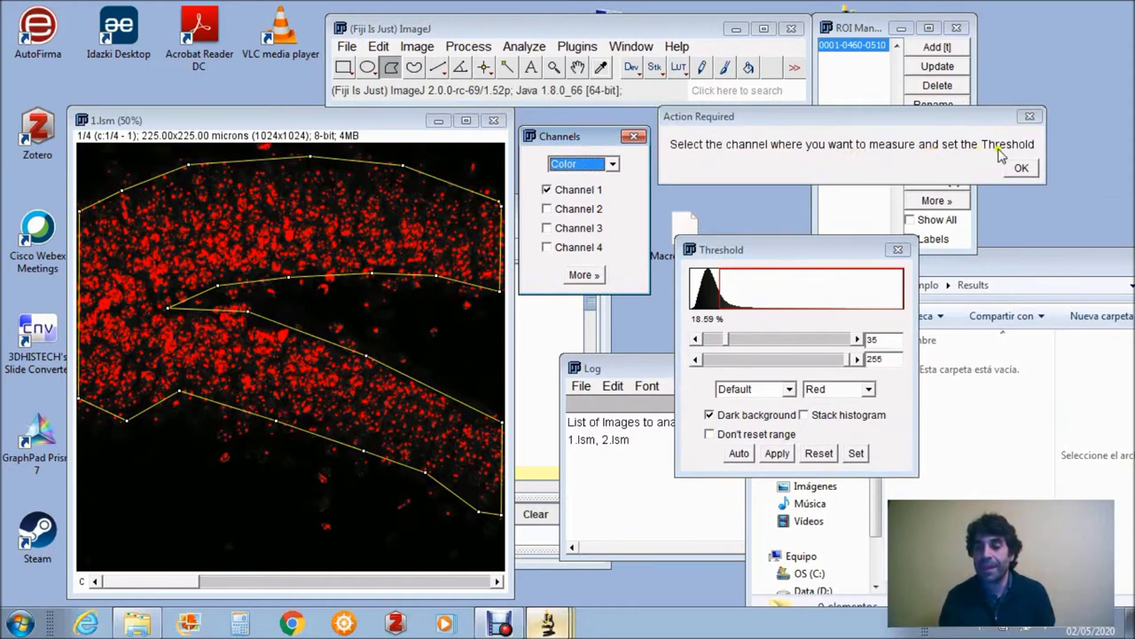
left_click_drag(799, 253, 804, 238)
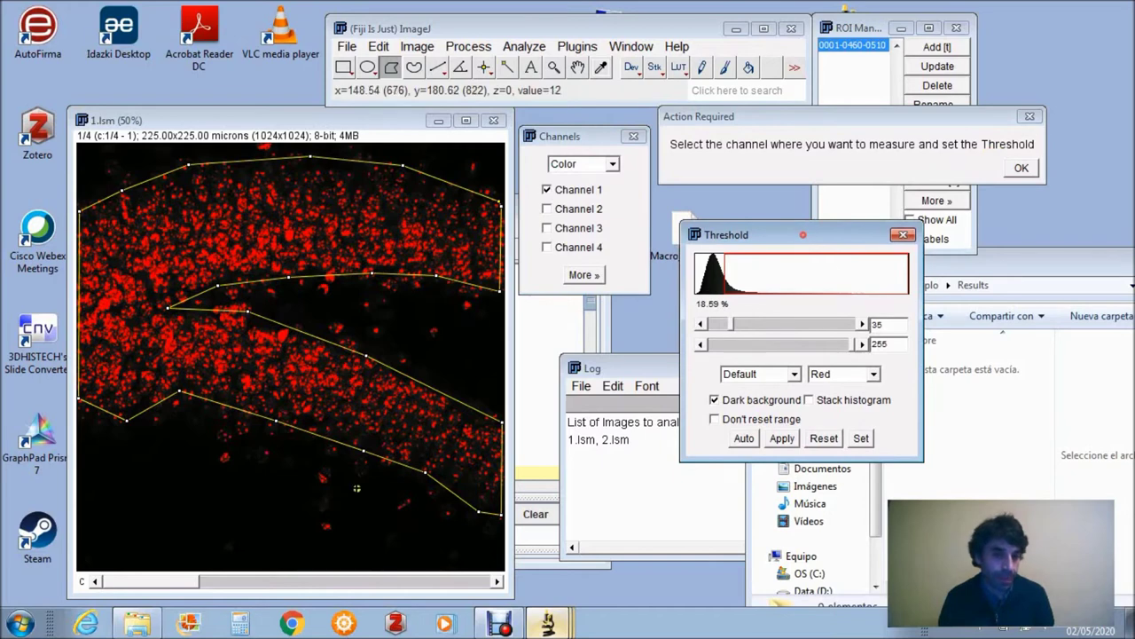
Threshold channel 2 of 1.lsm from 32 to 255 and confirm the measurement prompt with the Results folder in view
left_click(151, 578)
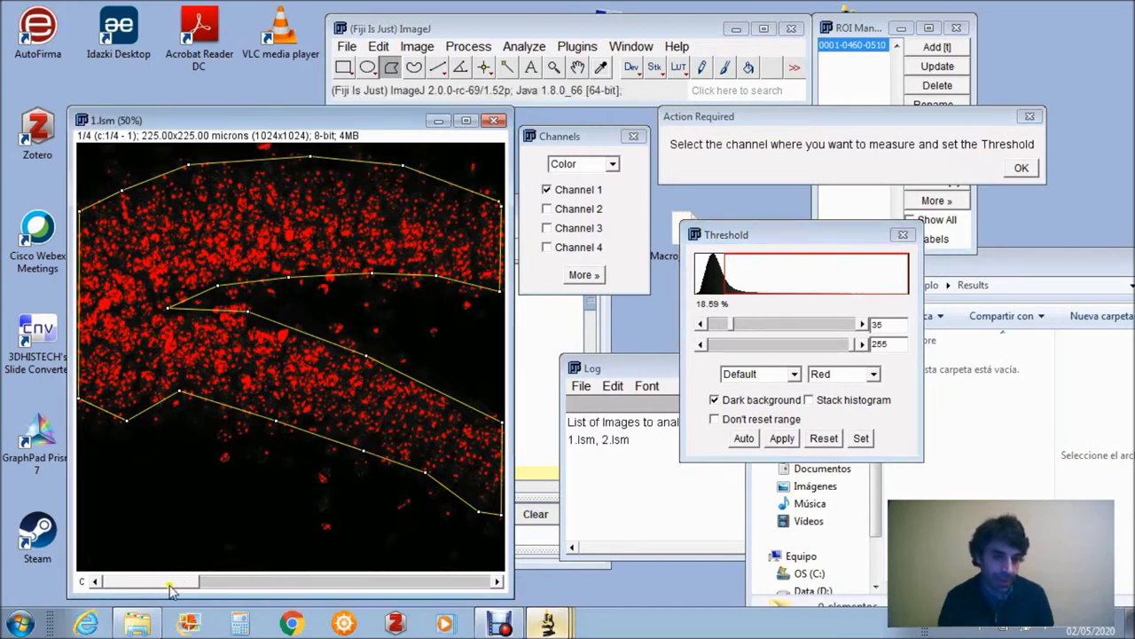
left_click(266, 582)
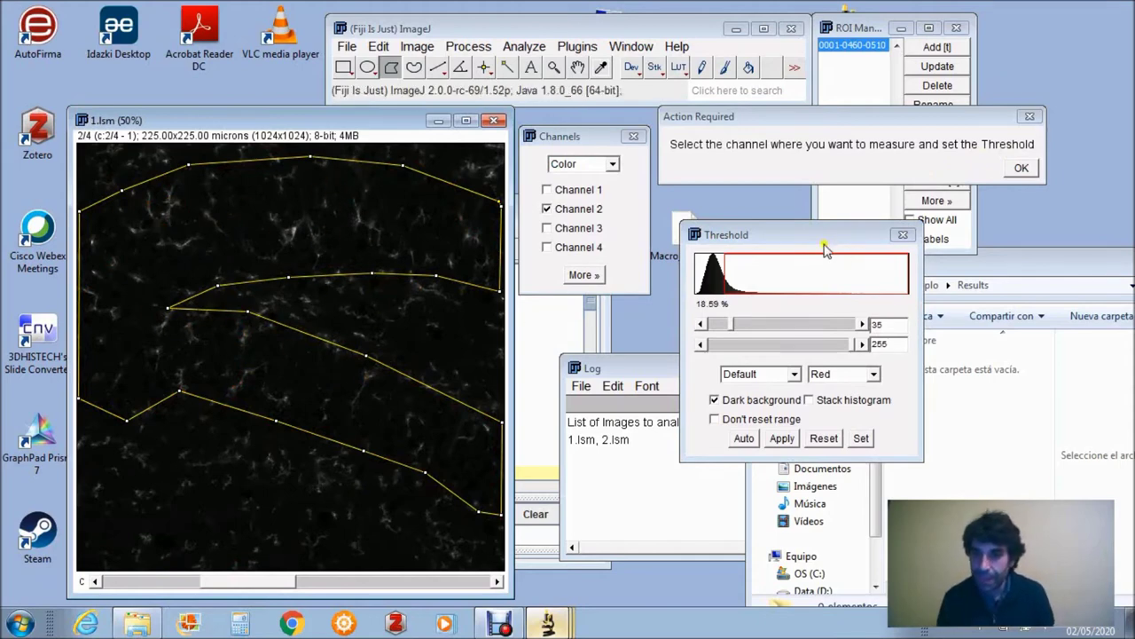
left_click_drag(818, 241, 804, 238)
left_click_drag(699, 327, 715, 328)
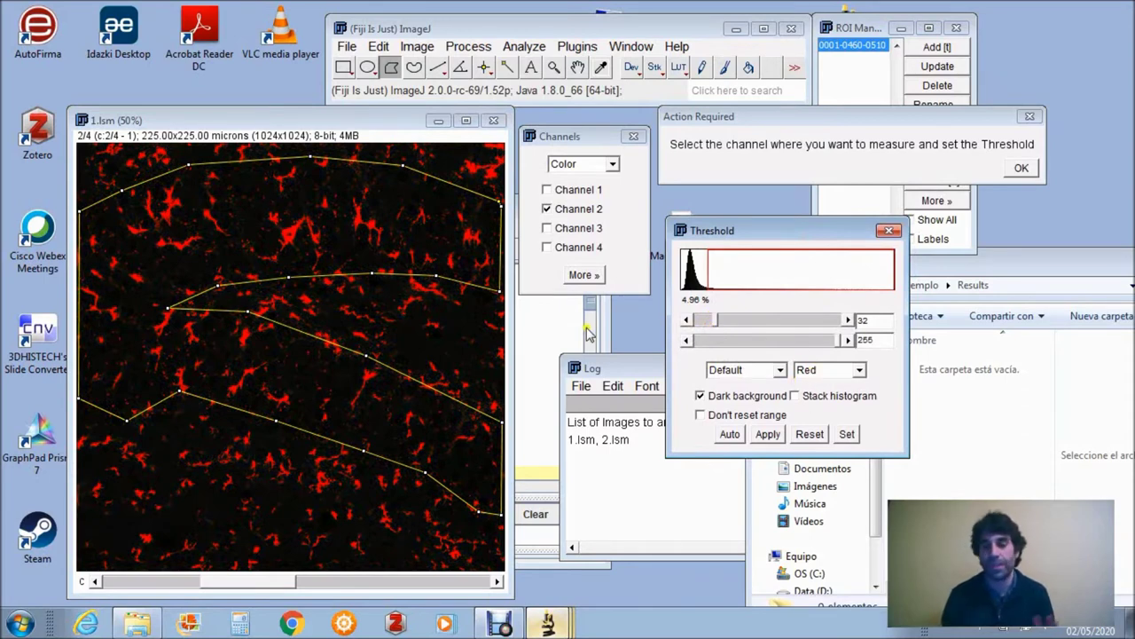
left_click_drag(718, 235, 721, 230)
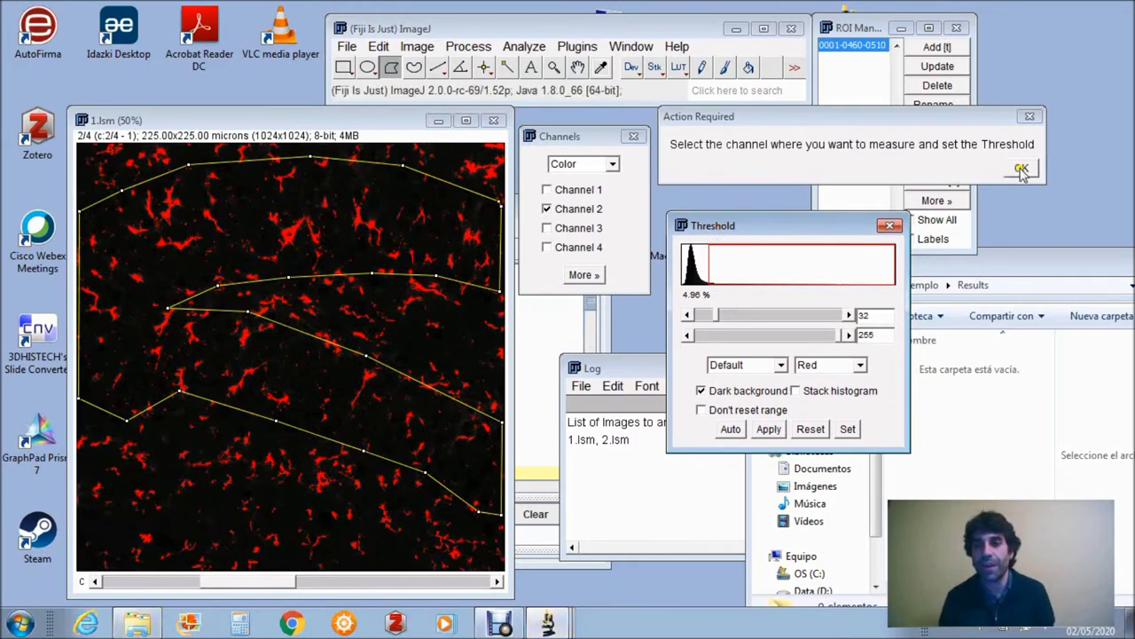
left_click_drag(976, 266, 988, 268)
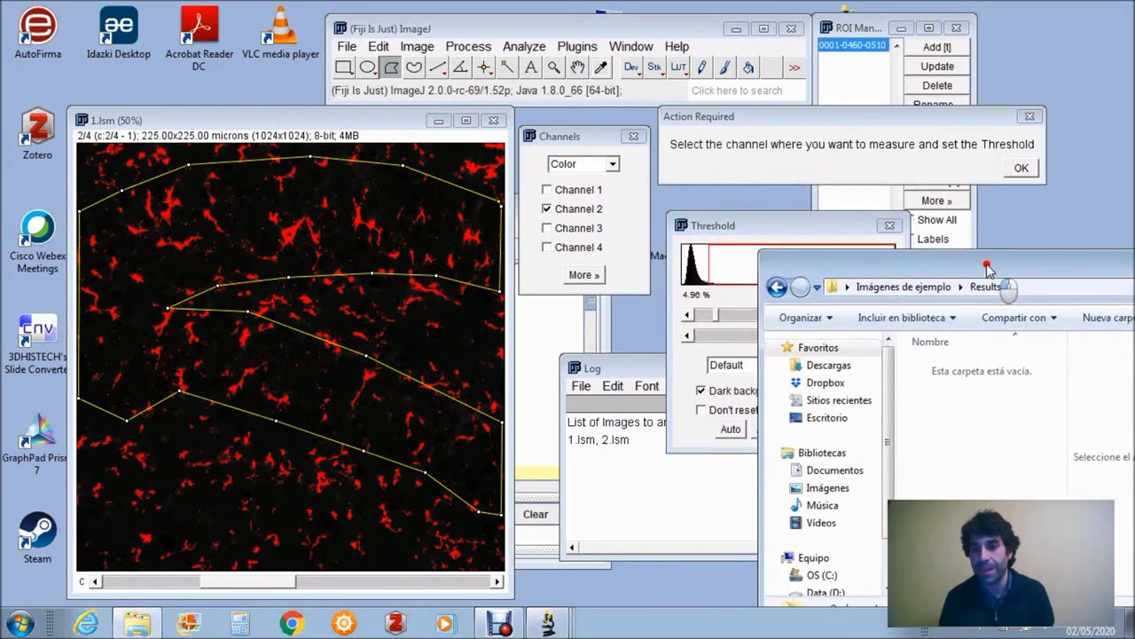
left_click(1021, 168)
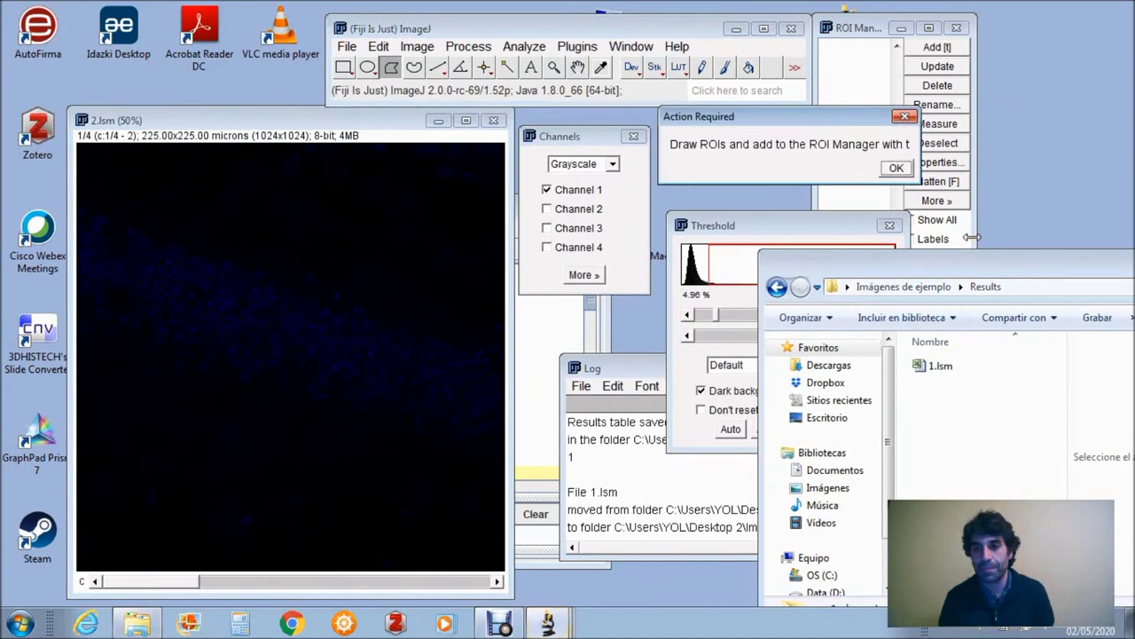
Open the saved 1.lsm results file from the Results folder in Microsoft Excel, accepting its mismatched file format
right_click(925, 373)
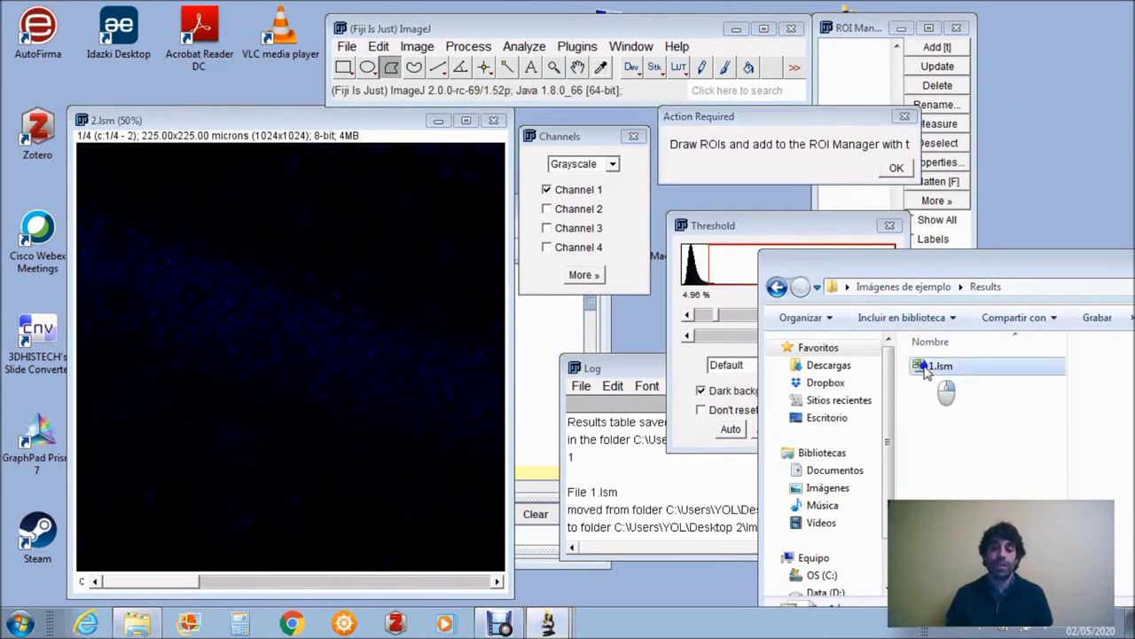
key("Escape")
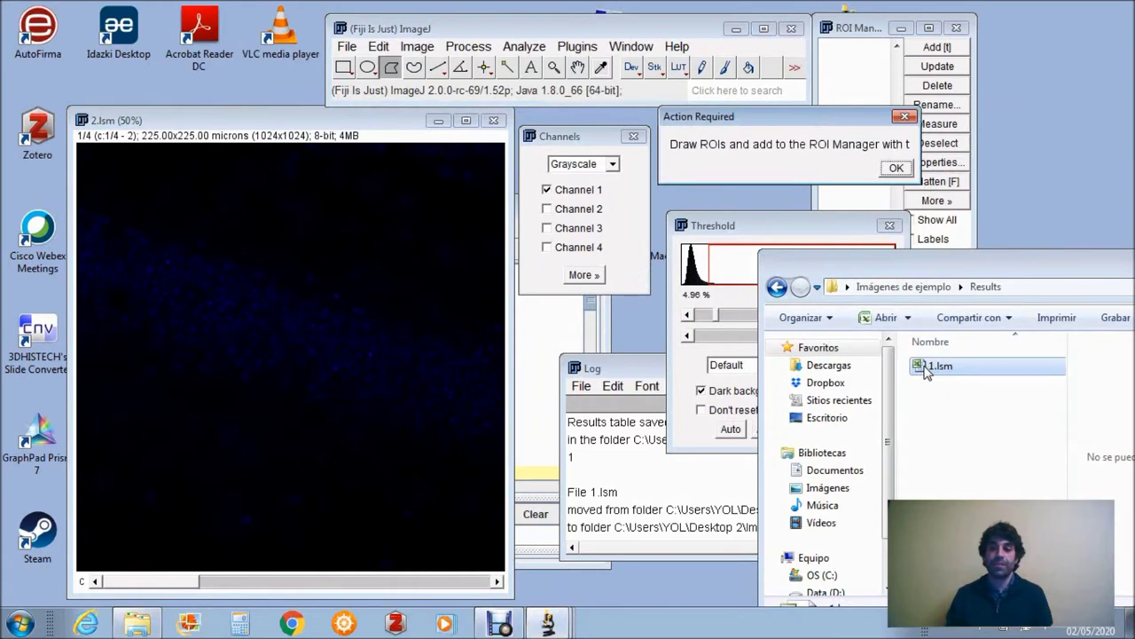
left_click(926, 373)
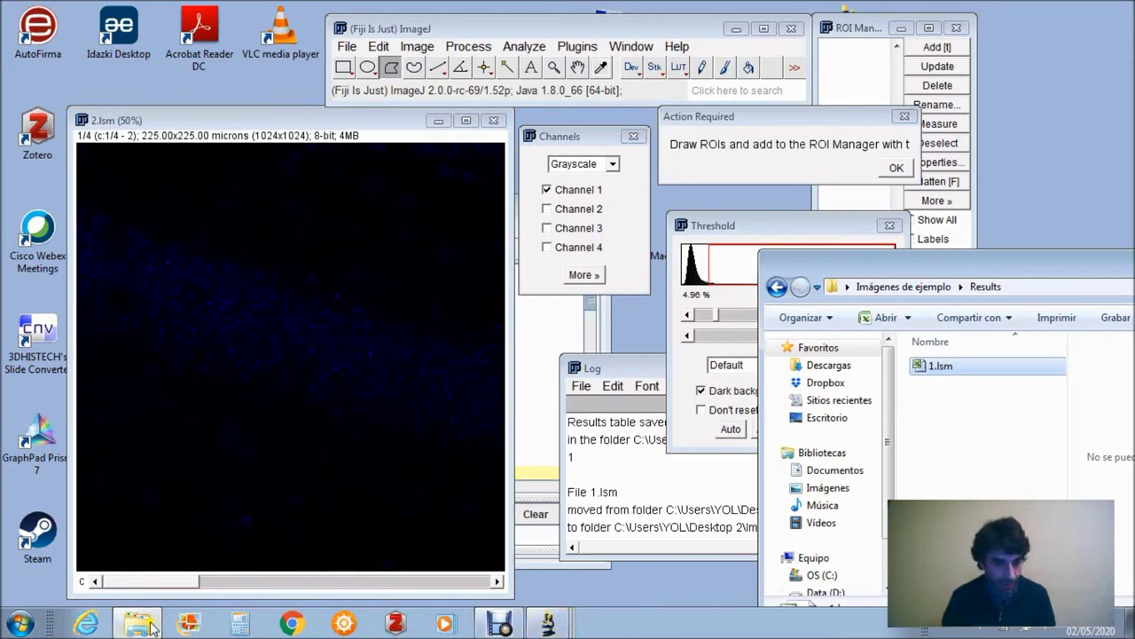
right_click(944, 378)
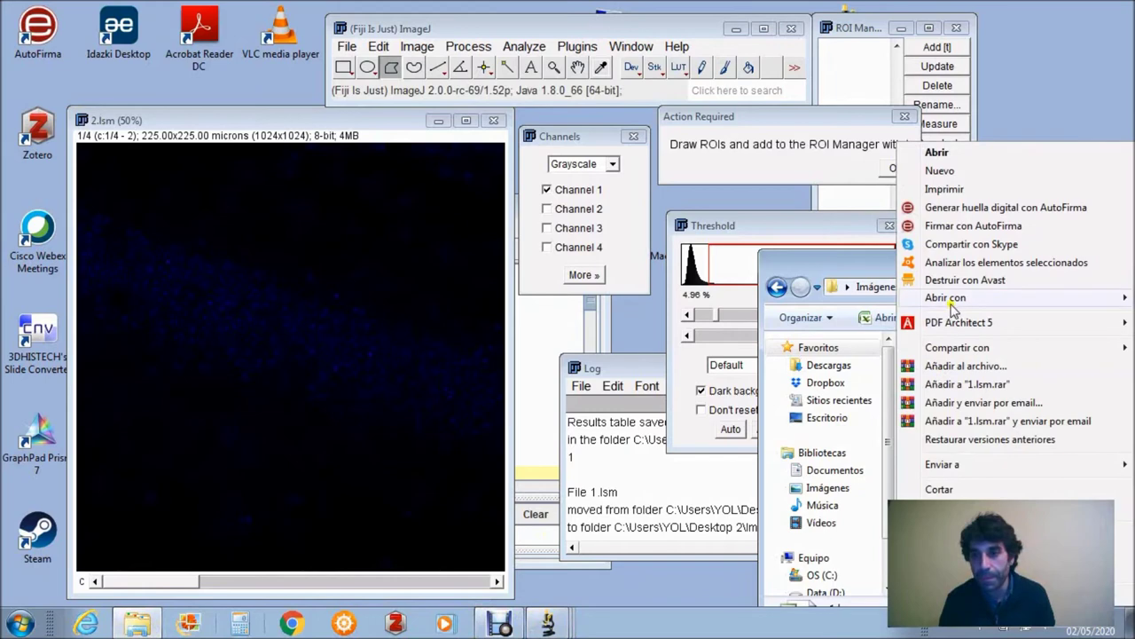
mouse_move(951, 301)
left_click(801, 327)
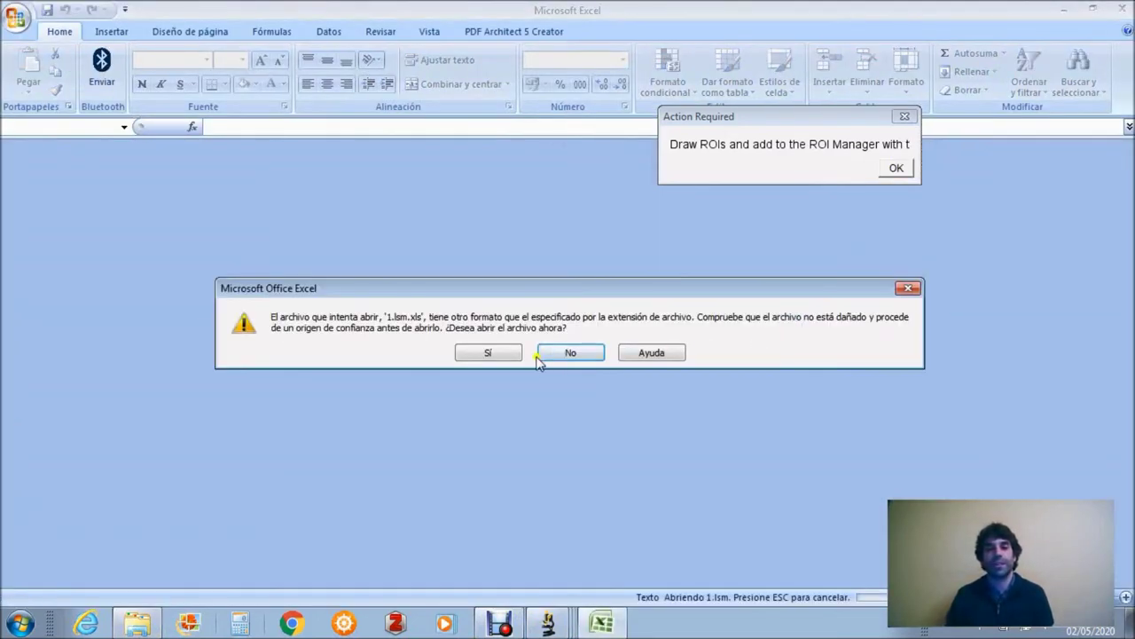
left_click(489, 352)
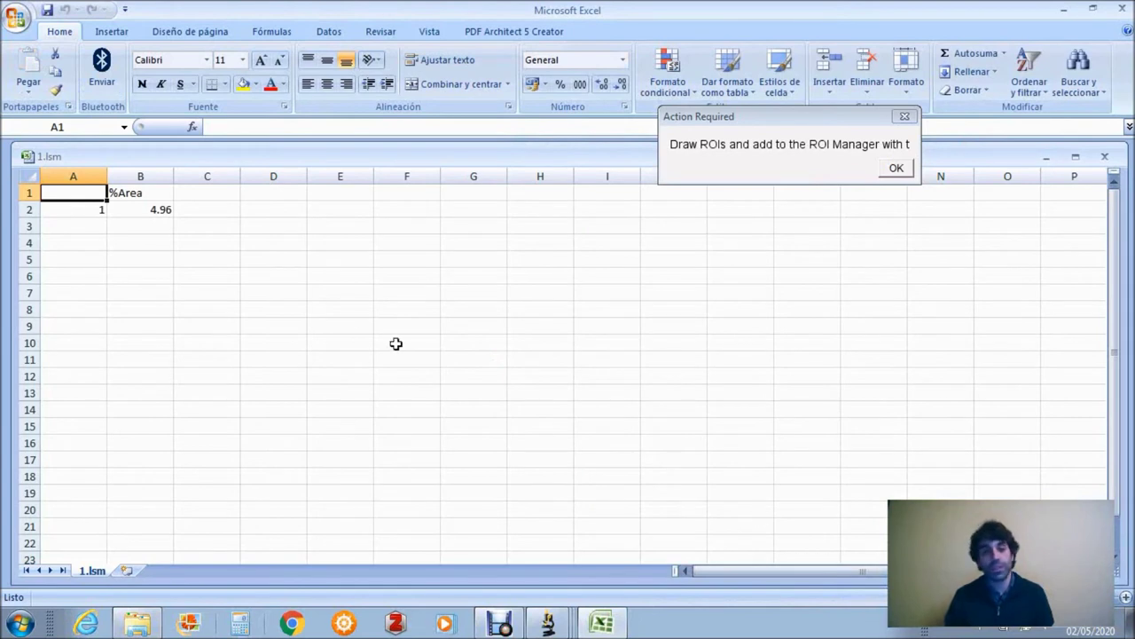
Examine the %Area header in B1 and its measured value in B2, and close Excel
left_click(122, 192)
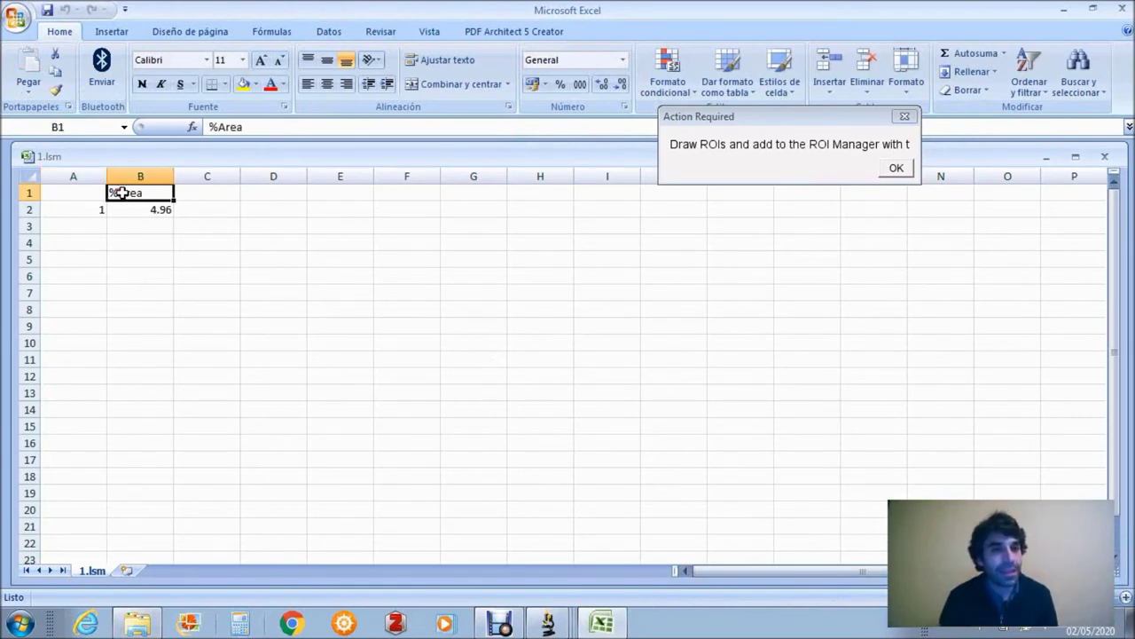
left_click(153, 212)
left_click(144, 188)
left_click(152, 209)
left_click(145, 193)
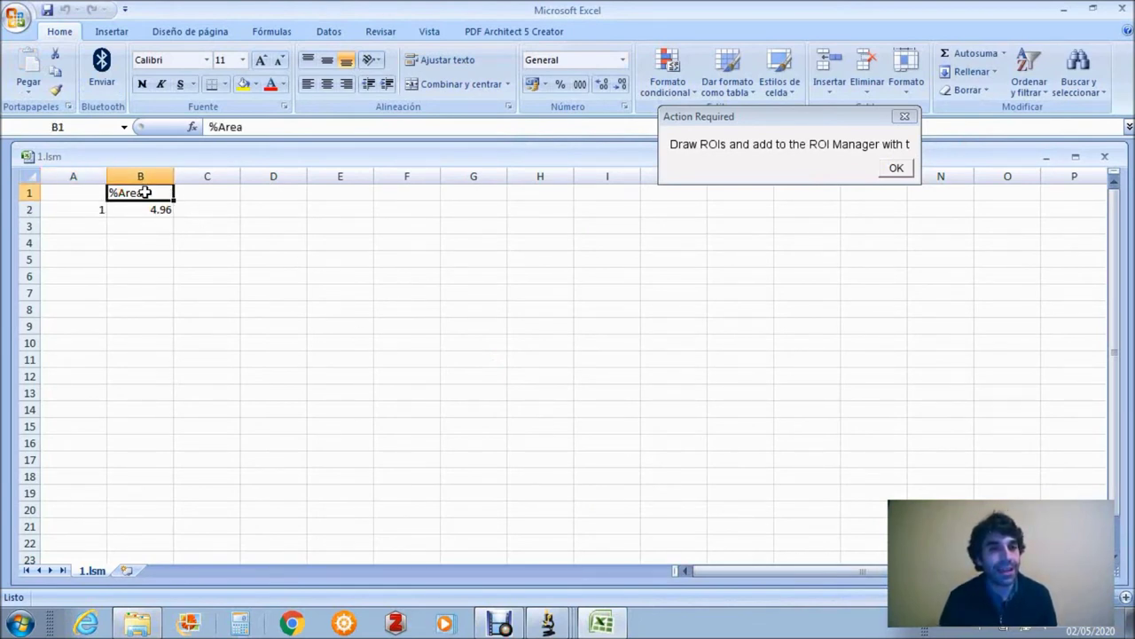
left_click(147, 212)
left_click(135, 193)
left_click(145, 211)
left_click(135, 193)
left_click(142, 210)
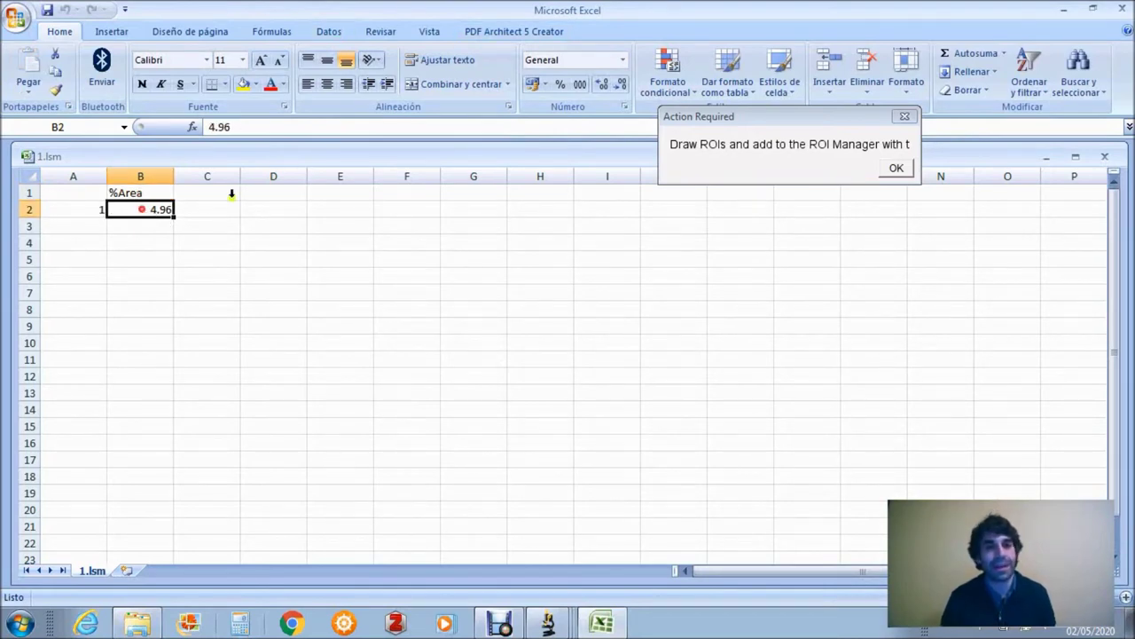
left_click(1123, 12)
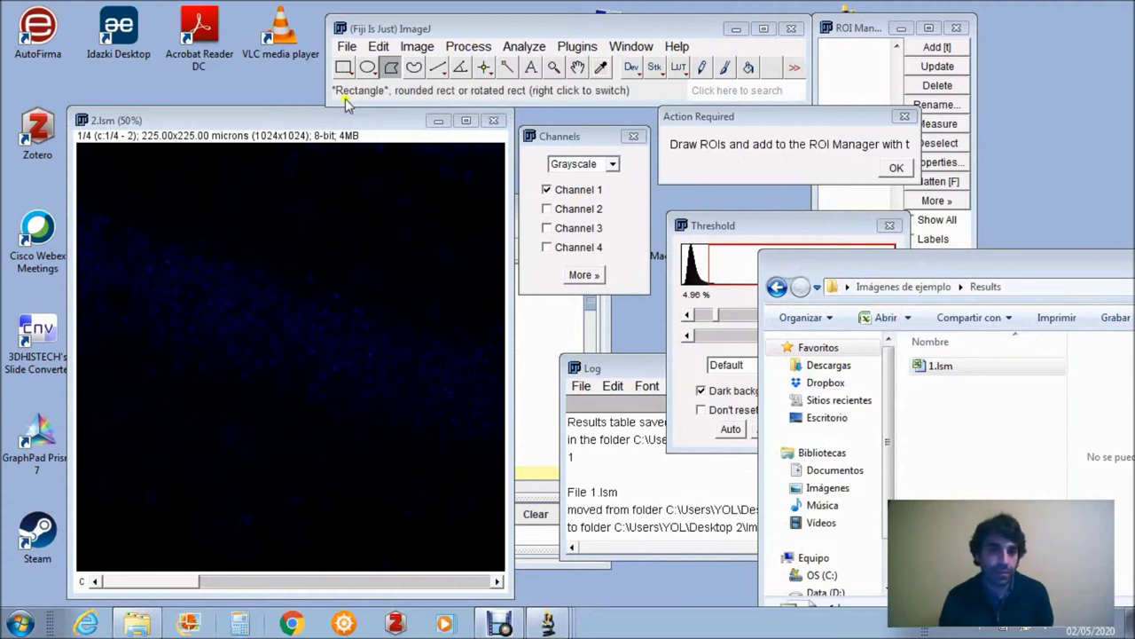
Draw a closed polygon selection around the diagonal band of cells crossing image 2.lsm
left_click_drag(484, 353, 390, 328)
left_click(373, 325)
left_click(190, 259)
left_click(142, 228)
left_click(85, 214)
left_click(80, 302)
left_click(180, 369)
left_click(310, 383)
left_click(438, 426)
left_click(473, 433)
left_click(499, 430)
double_click(498, 357)
Apply the Grays lookup table to channel 1 of 2.lsm
left_click(681, 69)
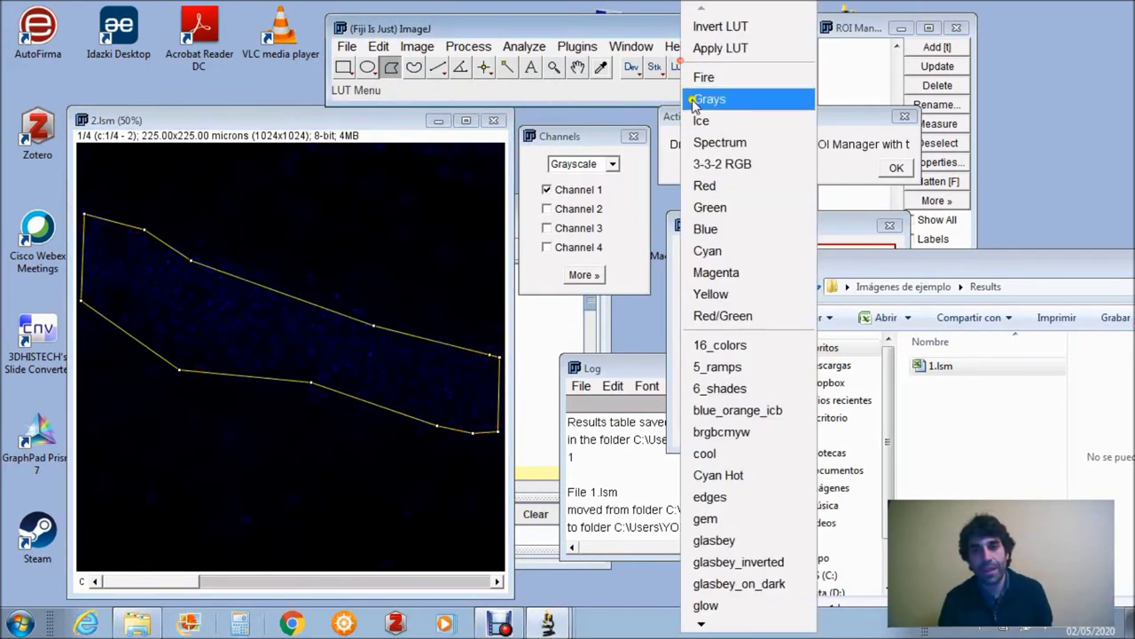
left_click(705, 99)
mouse_move(142, 582)
left_mouse_down()
mouse_move(271, 587)
mouse_move(146, 585)
left_mouse_up()
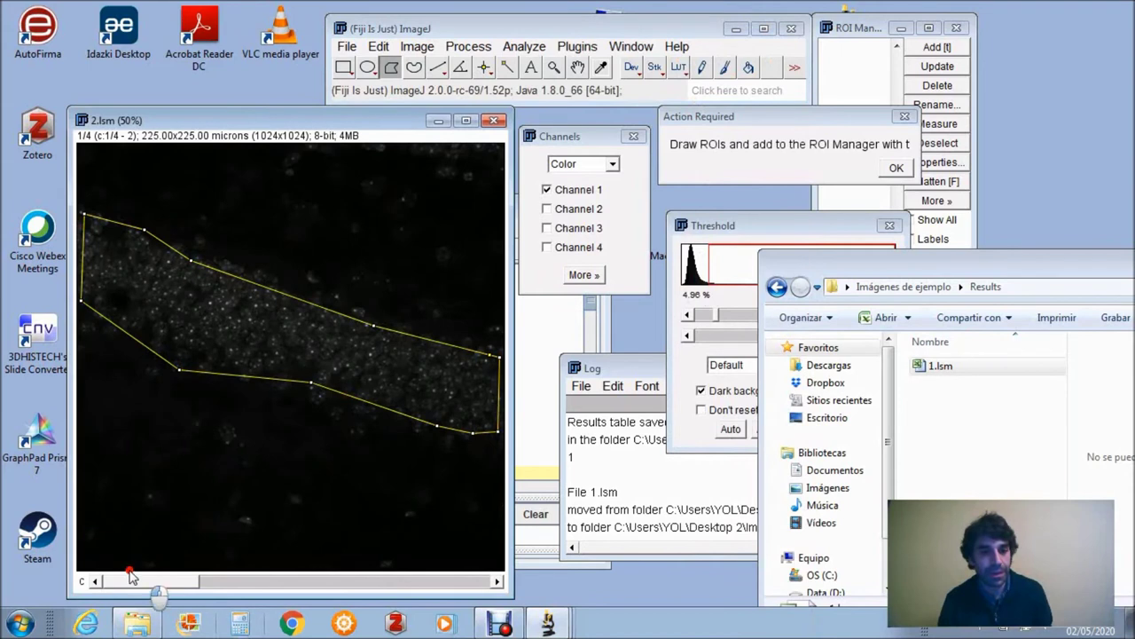
Add the polygon selection on 2.lsm to the ROI Manager
left_click(809, 131)
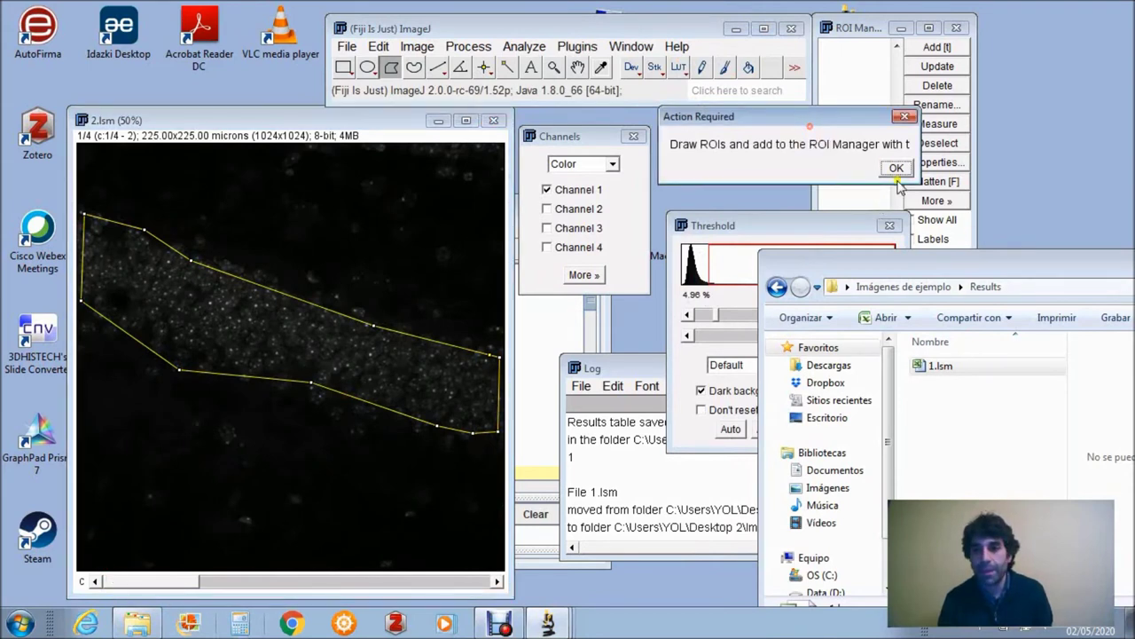
left_click(370, 124)
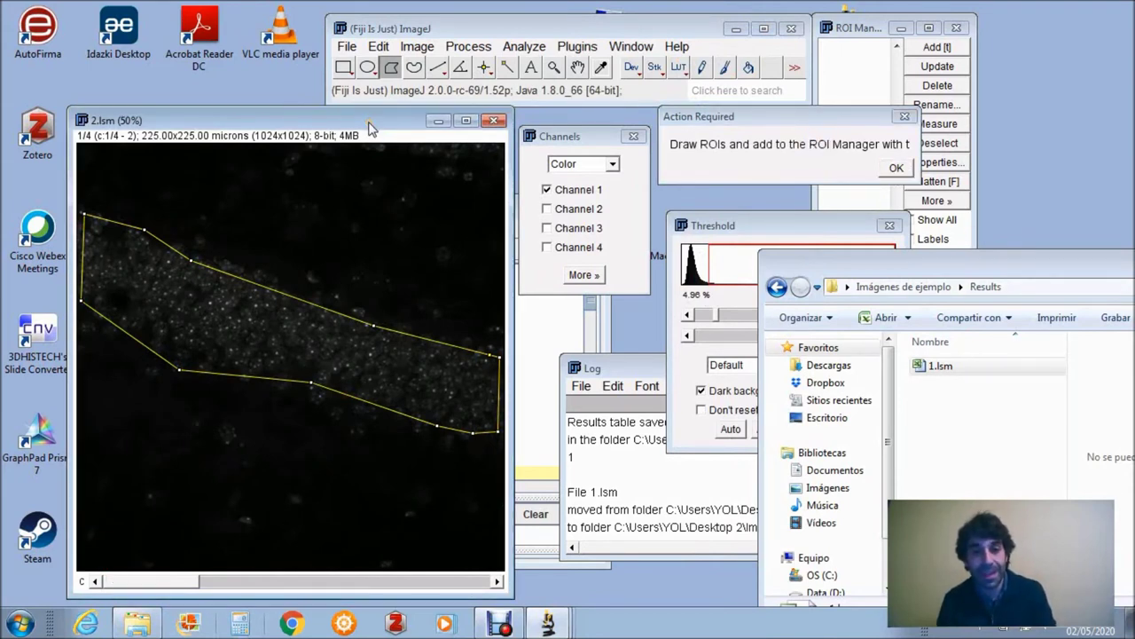
key("t")
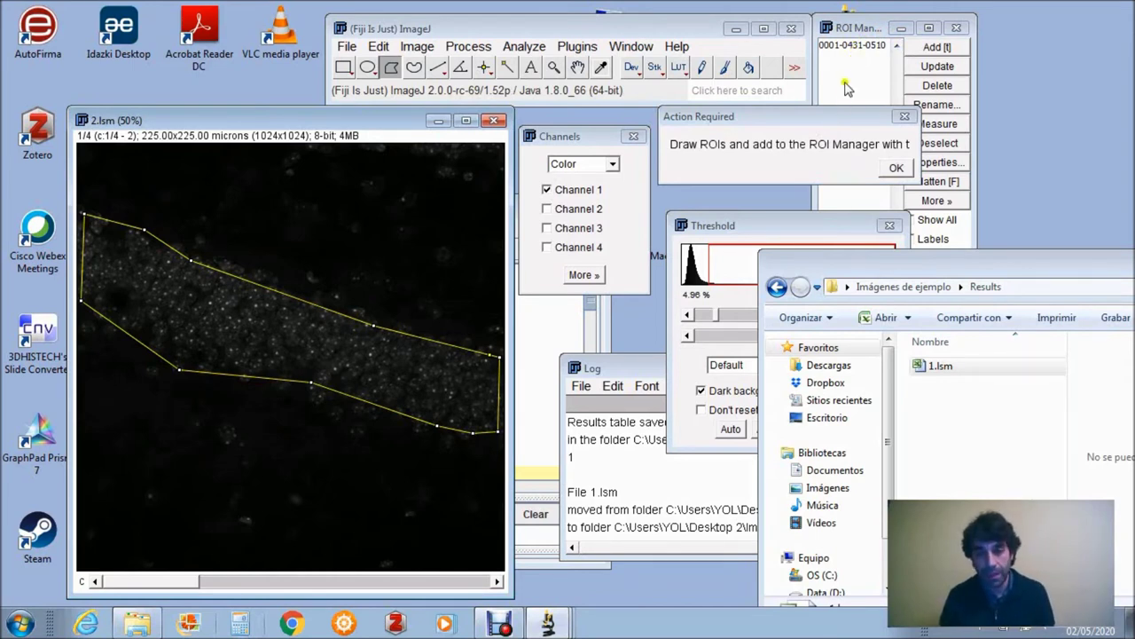
Accept the stored ROI in the macro's ROI prompt and switch 2.lsm to channel 2 for measurement
left_click_drag(831, 122, 831, 136)
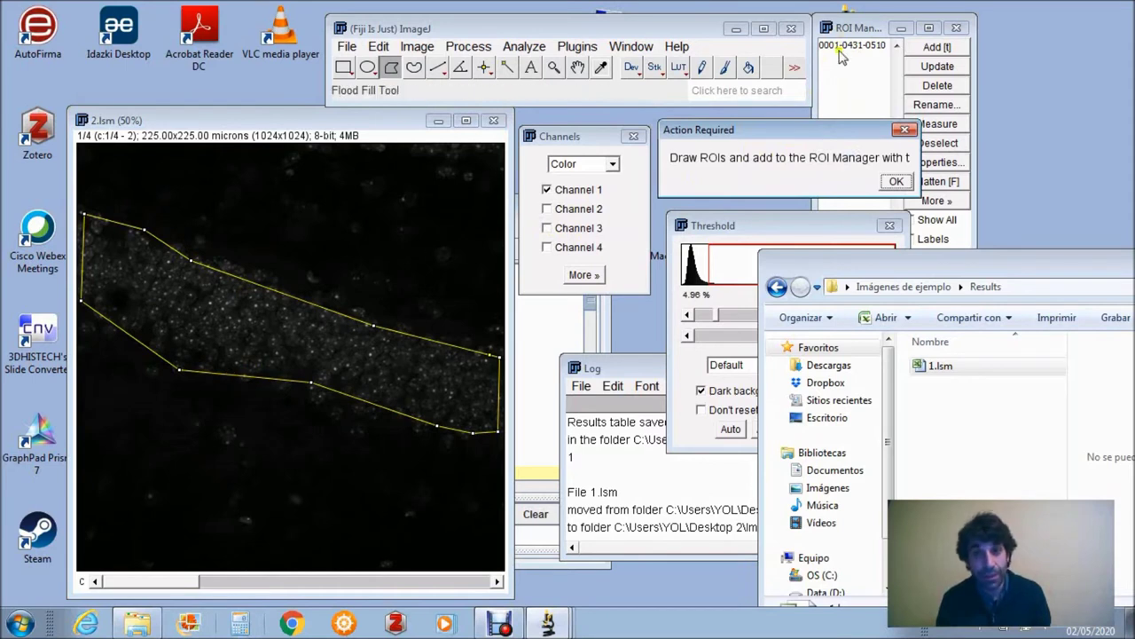
left_click(896, 182)
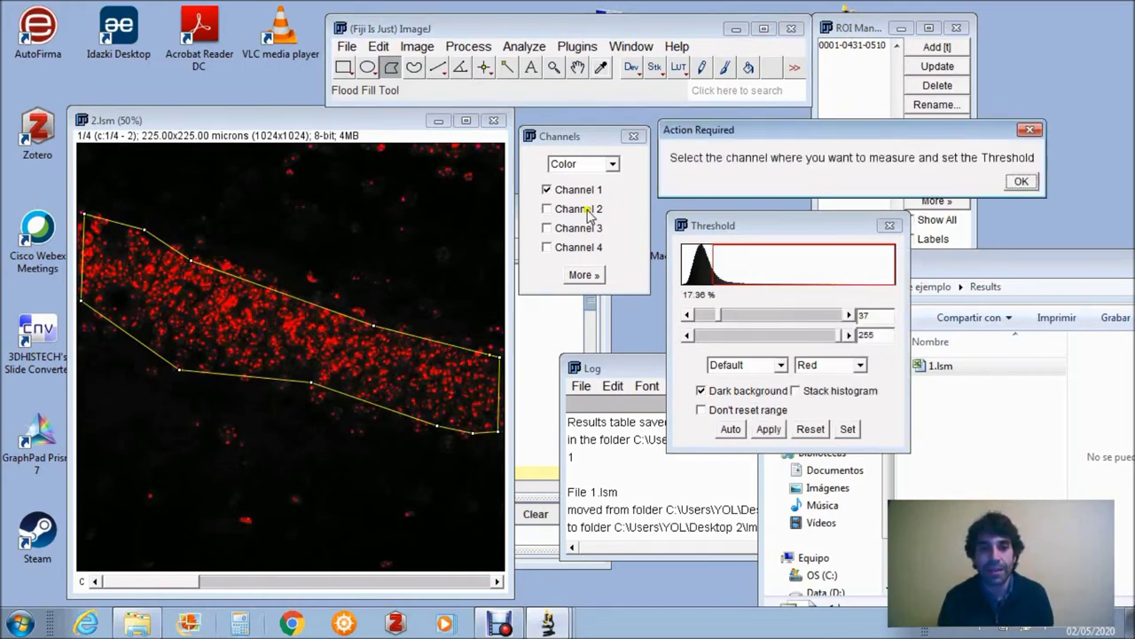
left_click(275, 582)
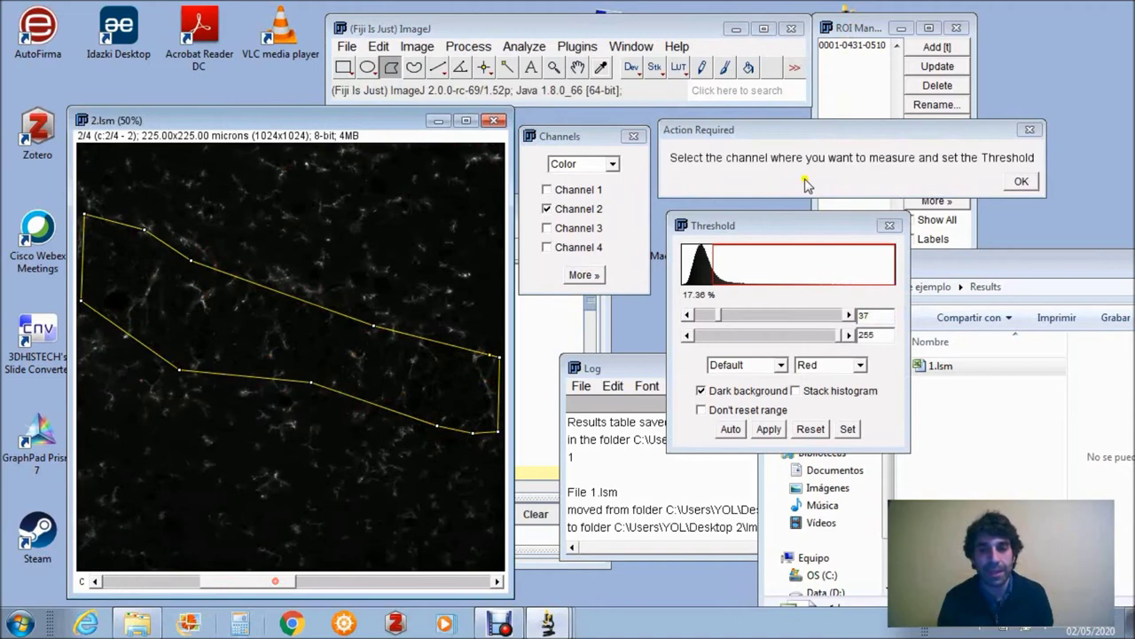
Set the lower threshold of channel 2 in 2.lsm to 32 and let the macro continue with the measurement
left_click(786, 225)
left_click_drag(697, 322, 717, 326)
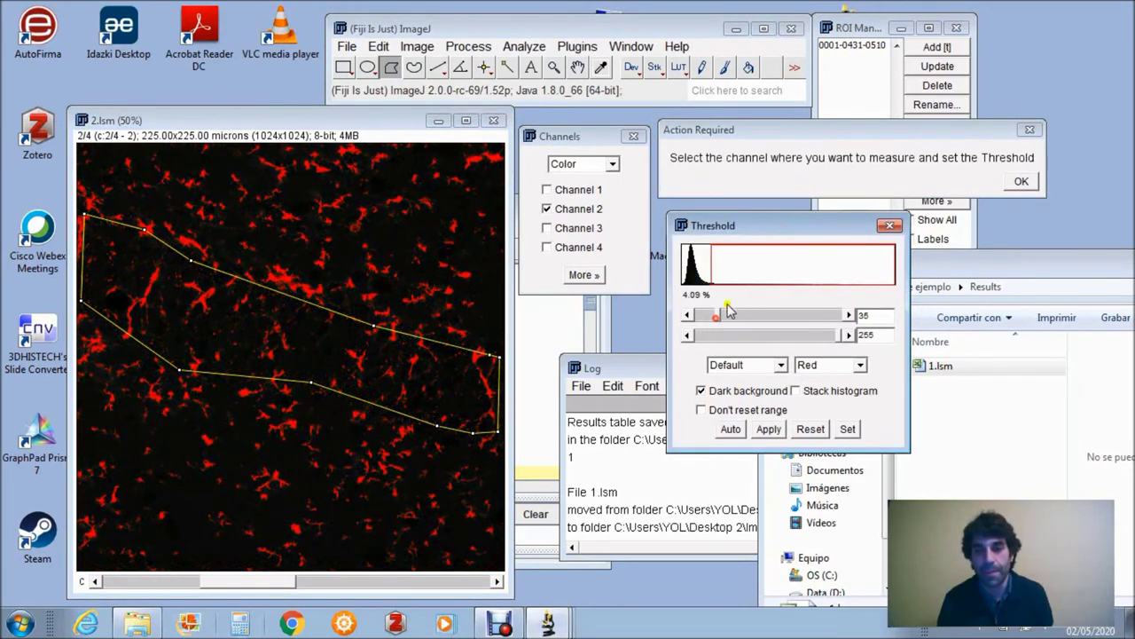
left_click(689, 315)
left_click(689, 315)
left_click(689, 315)
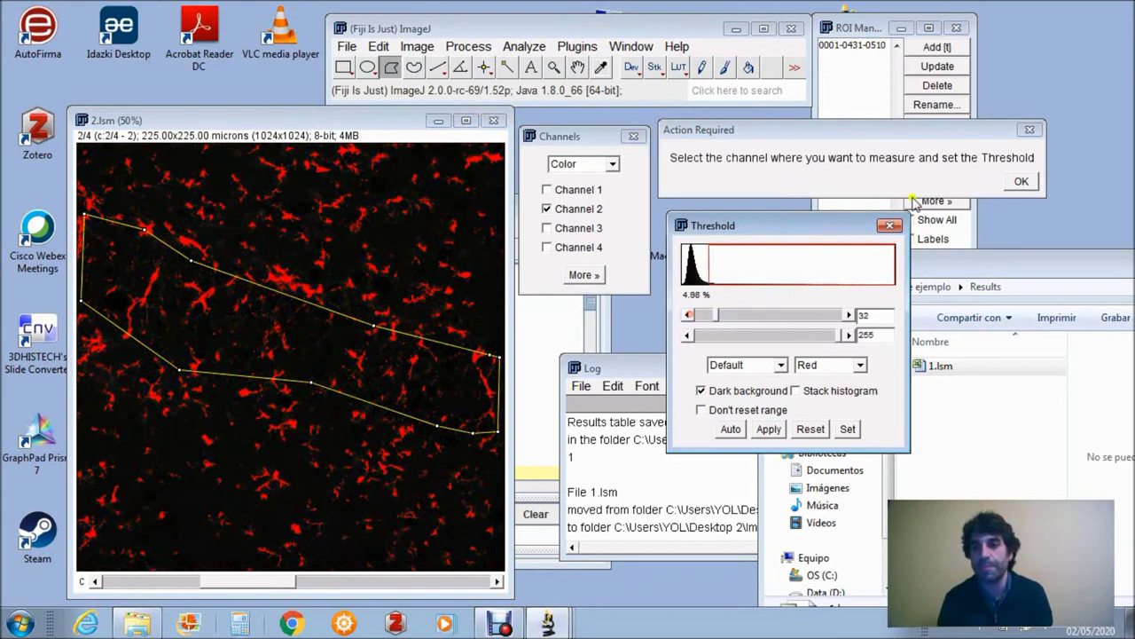
left_click(1022, 182)
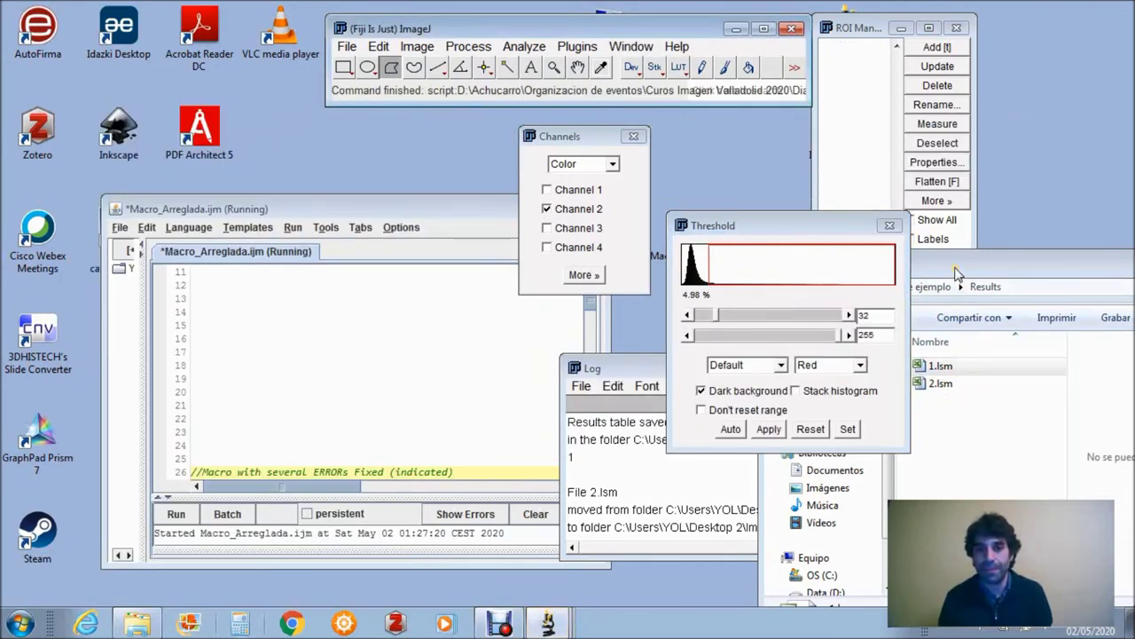
Close the Macro_Arreglada.ijm editor window without saving the changes
left_click(415, 212)
left_click(590, 208)
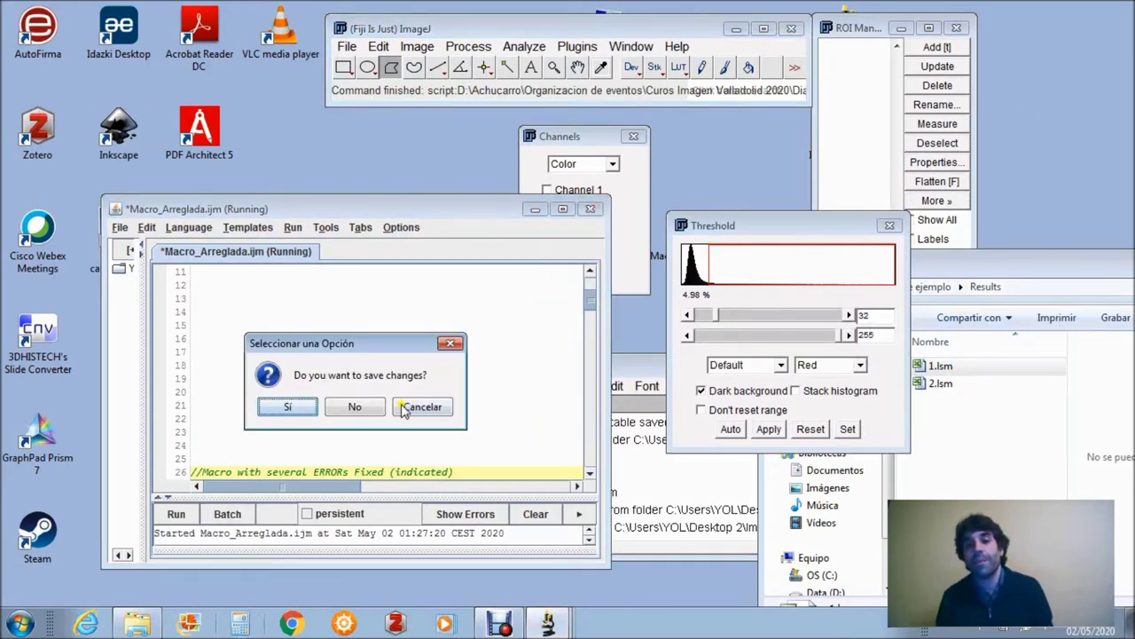
left_click(369, 406)
Check the contents of the Imagenes, Procesadas, Results and ROIs folders inside Imágenes de ejemplo
left_click_drag(825, 227, 356, 185)
left_click_drag(857, 272, 366, 153)
left_click(650, 265)
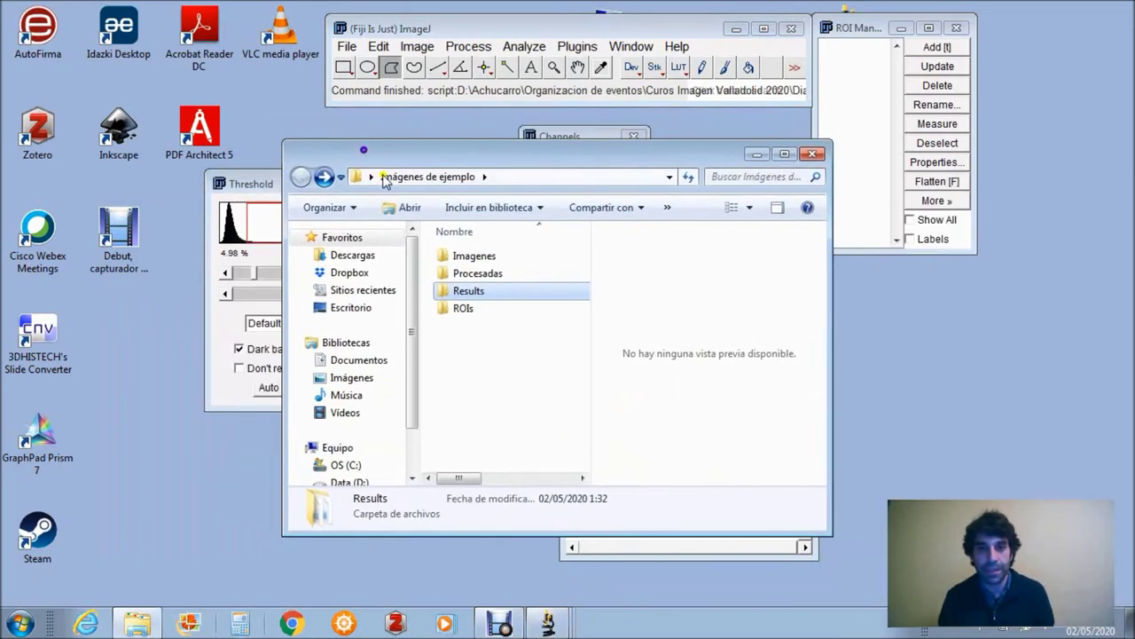
double_click(474, 256)
left_click(300, 177)
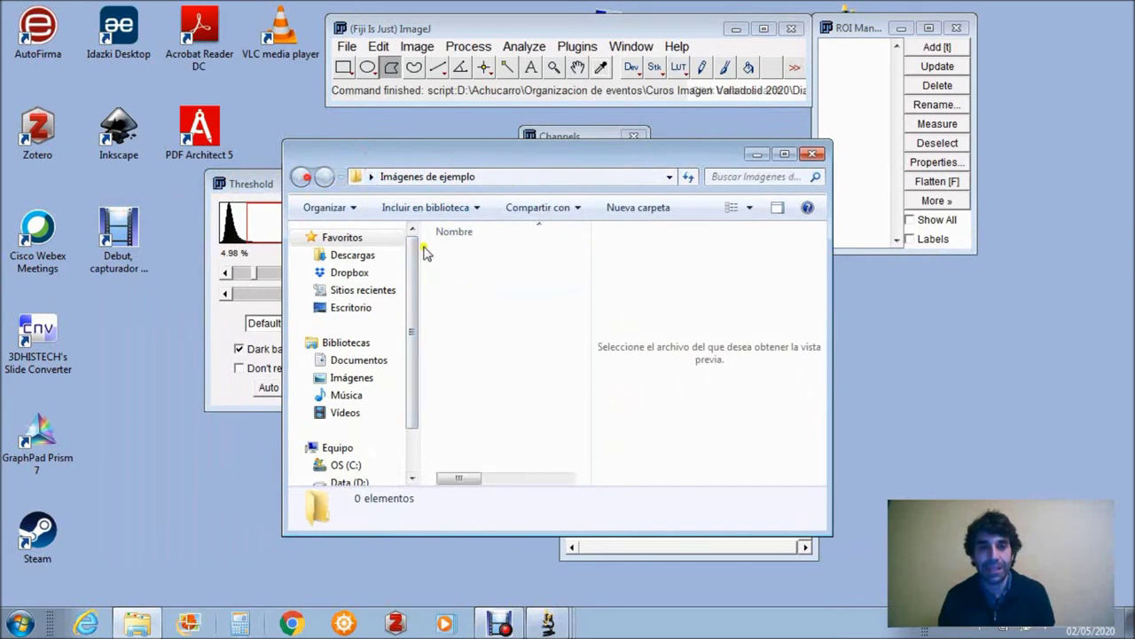
double_click(469, 274)
left_click(300, 176)
double_click(466, 293)
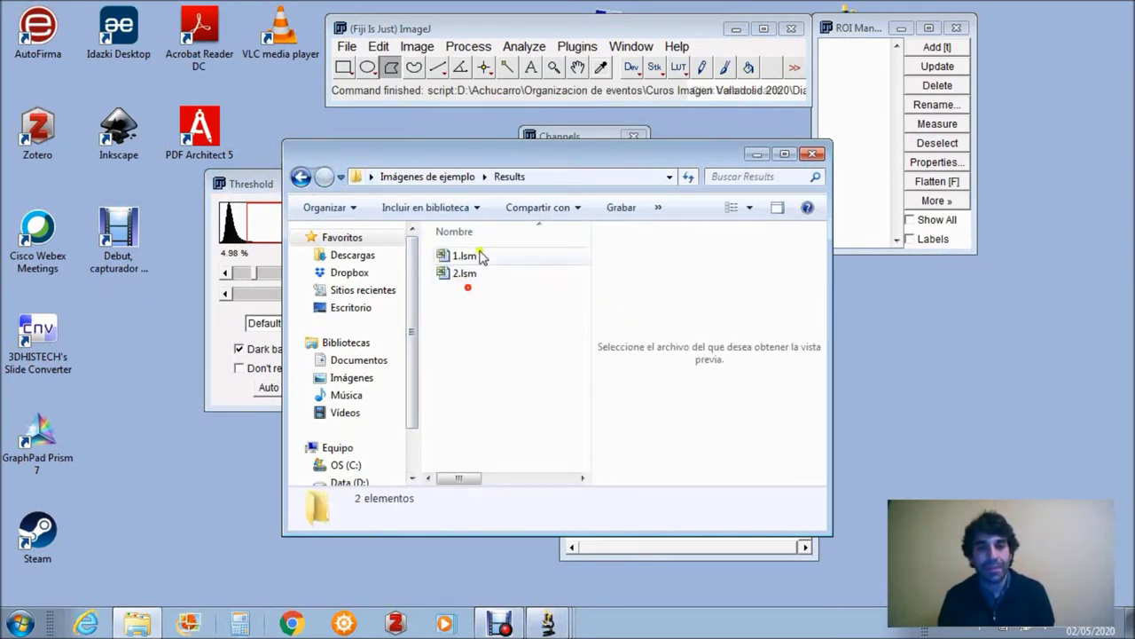
left_click(301, 177)
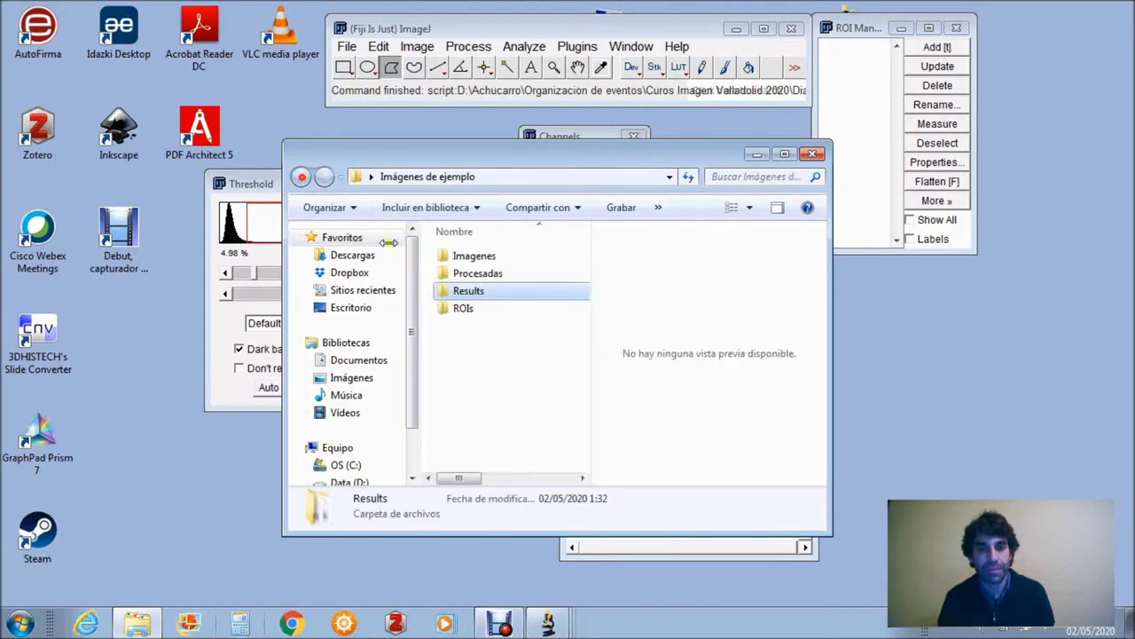
left_click(460, 309)
double_click(460, 311)
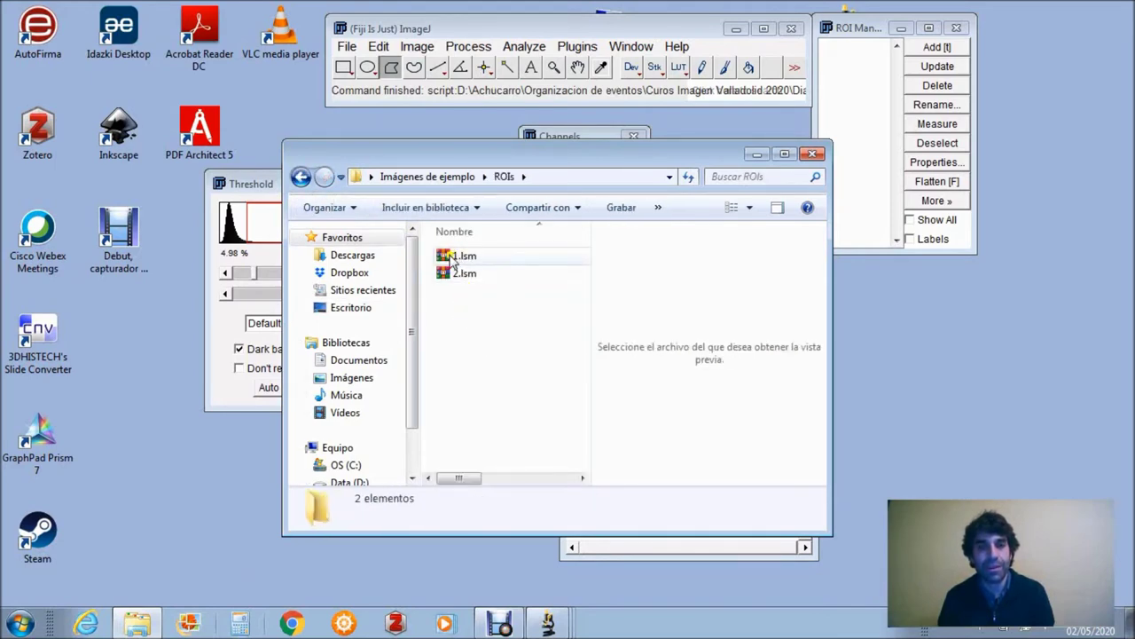
Open the processed image 2.lsm from the Procesadas folder in Fiji
left_click_drag(478, 158, 696, 175)
left_click(519, 193)
left_click(686, 293)
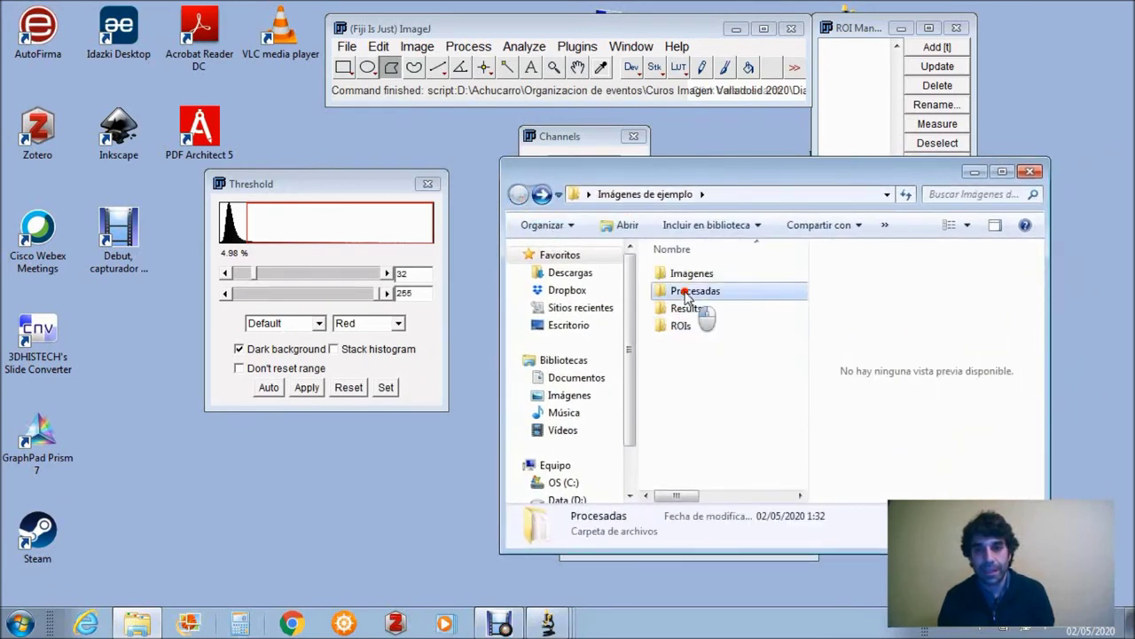
double_click(686, 293)
left_click_drag(686, 293, 379, 71)
Load the saved ROI file 2.lsm from the ROIs folder into Fiji and show its polygon on the image
left_click(519, 194)
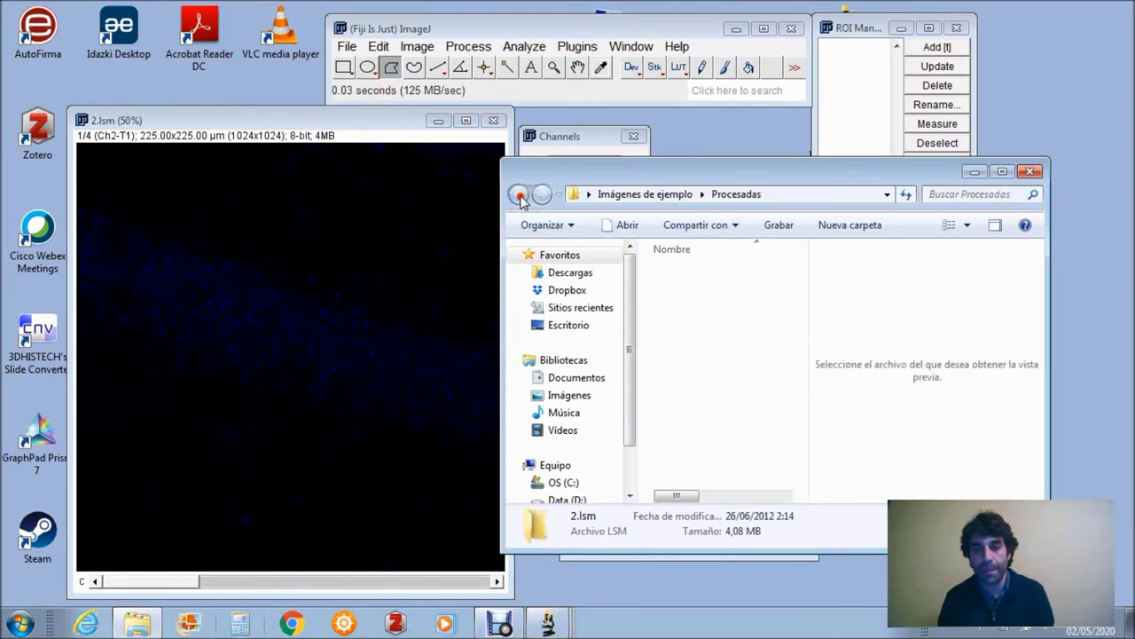
double_click(666, 324)
left_click_drag(672, 293, 523, 85)
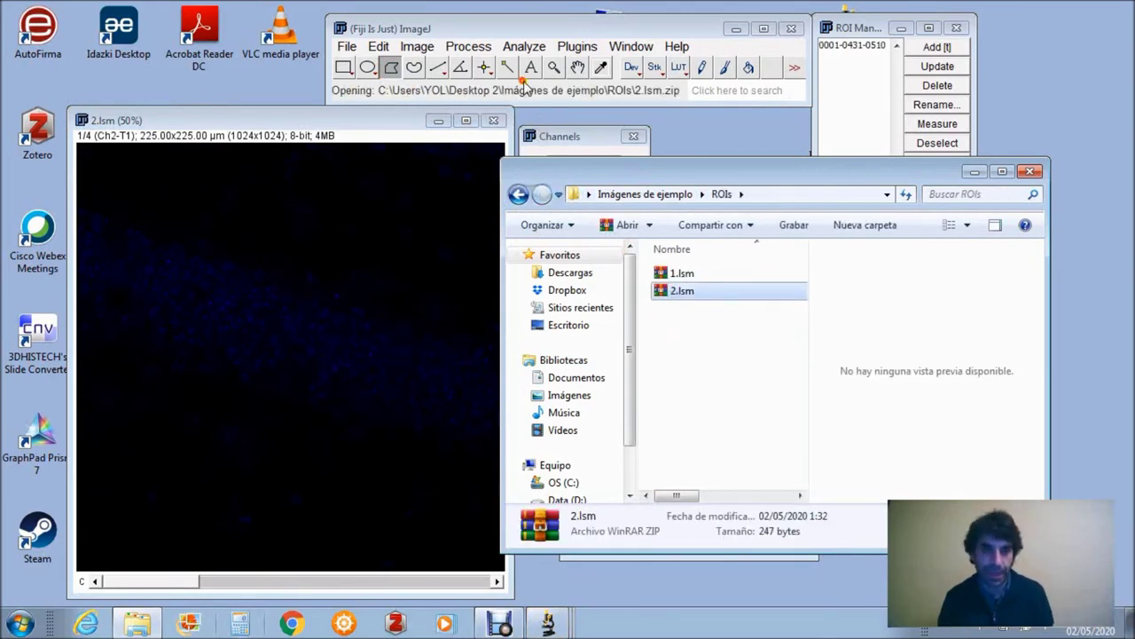
left_click(853, 45)
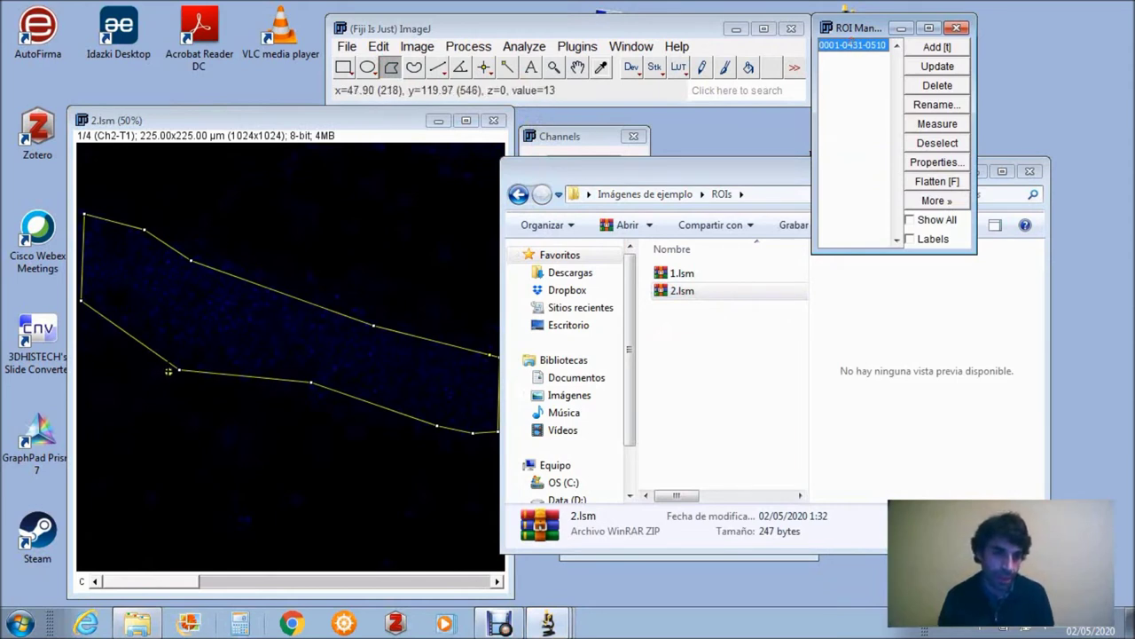
Move one lower vertex of the polygon slightly upward, and close 2.lsm and the ROI Manager
left_click_drag(179, 370, 176, 350)
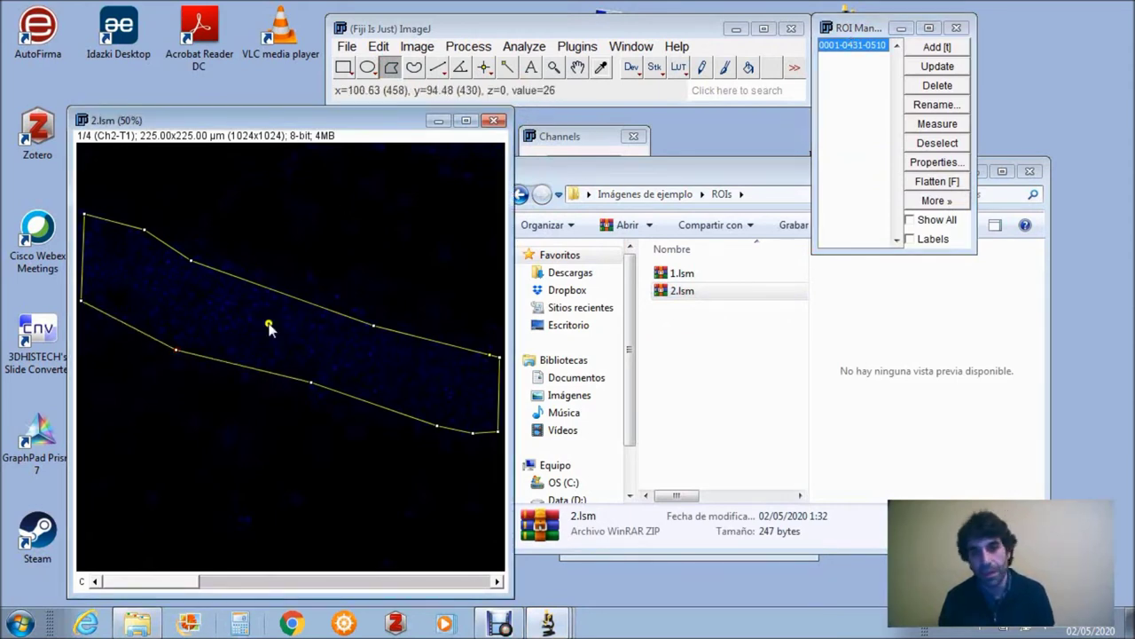
left_click(494, 120)
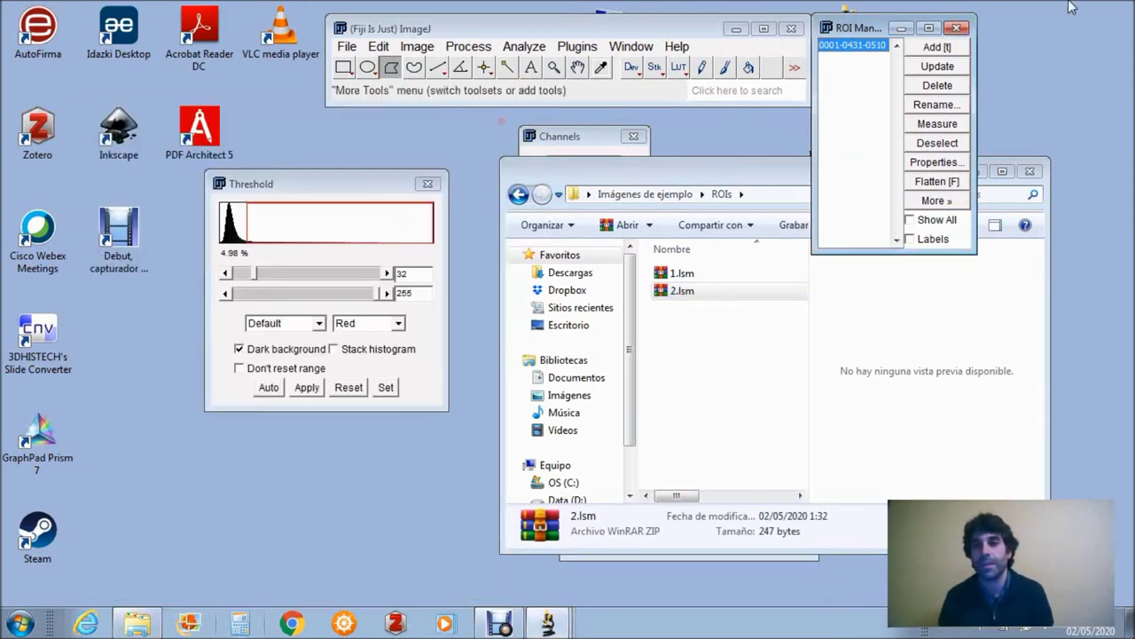
left_click(958, 29)
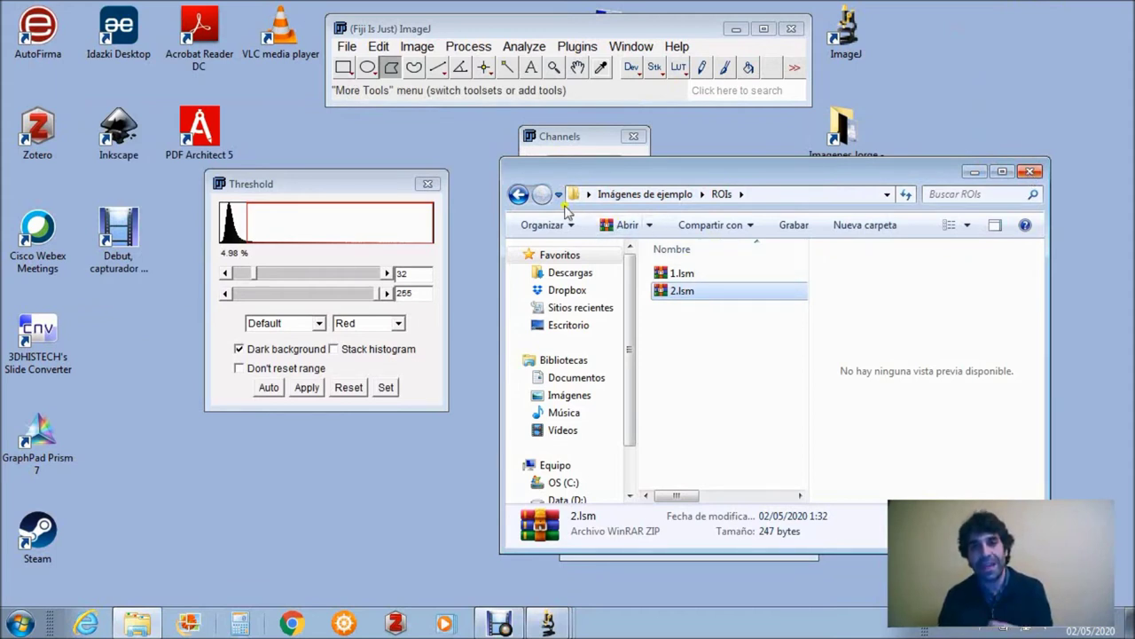
Open the result tables 1.lsm and 2.lsm from the Results folder in Fiji to view %Area, closing each one
left_click(519, 194)
double_click(681, 309)
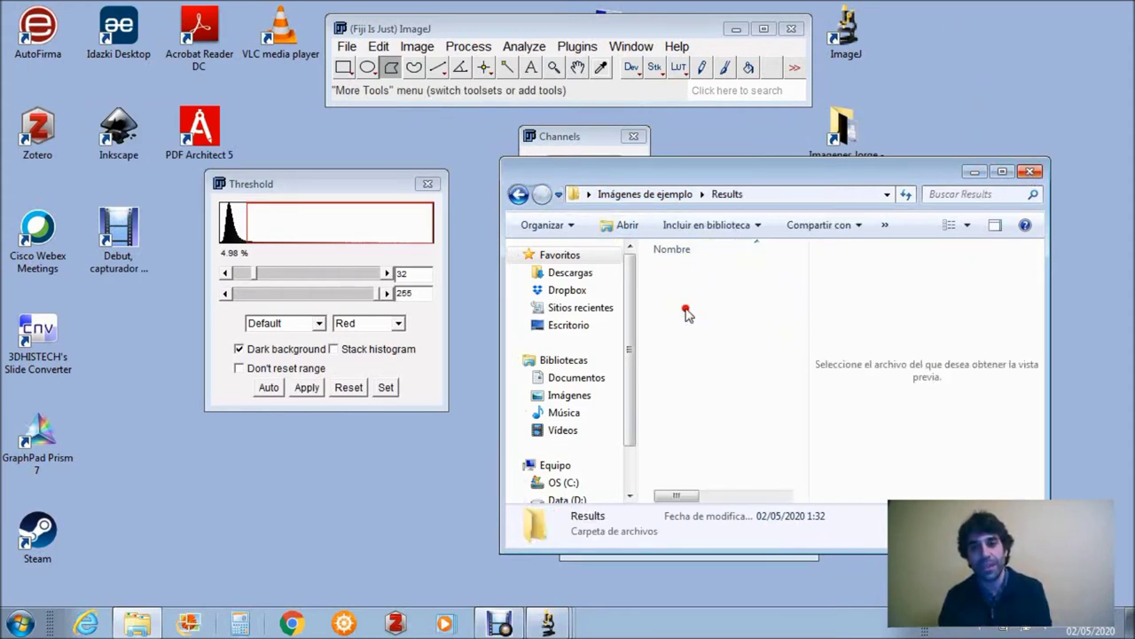
left_click_drag(679, 273, 479, 89)
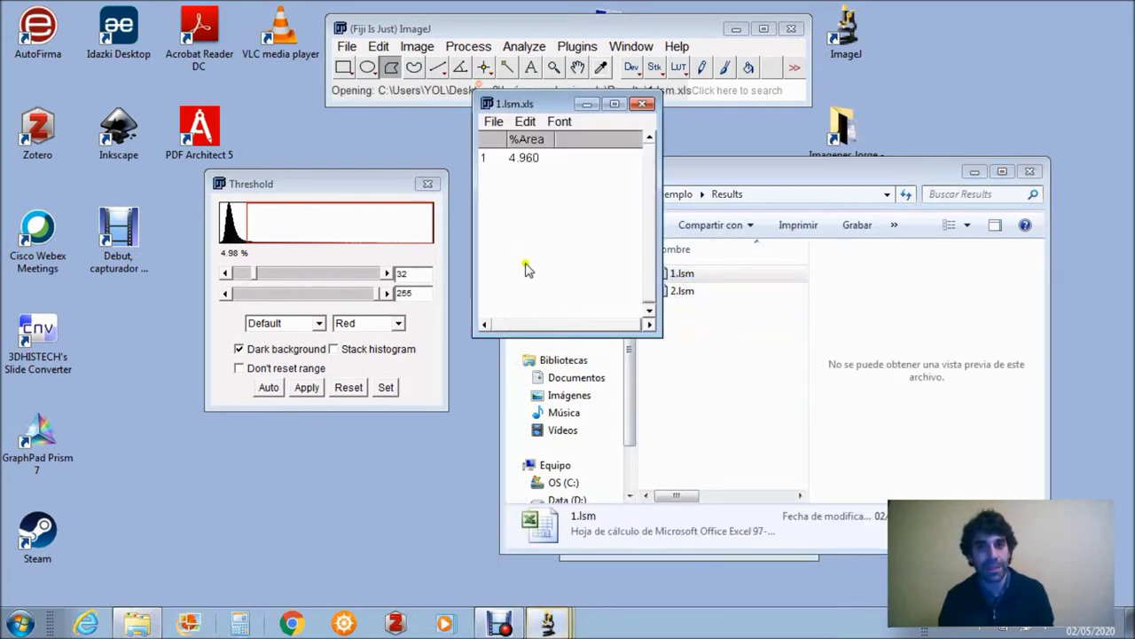
left_click(647, 104)
left_click_drag(682, 291, 484, 88)
left_click(642, 103)
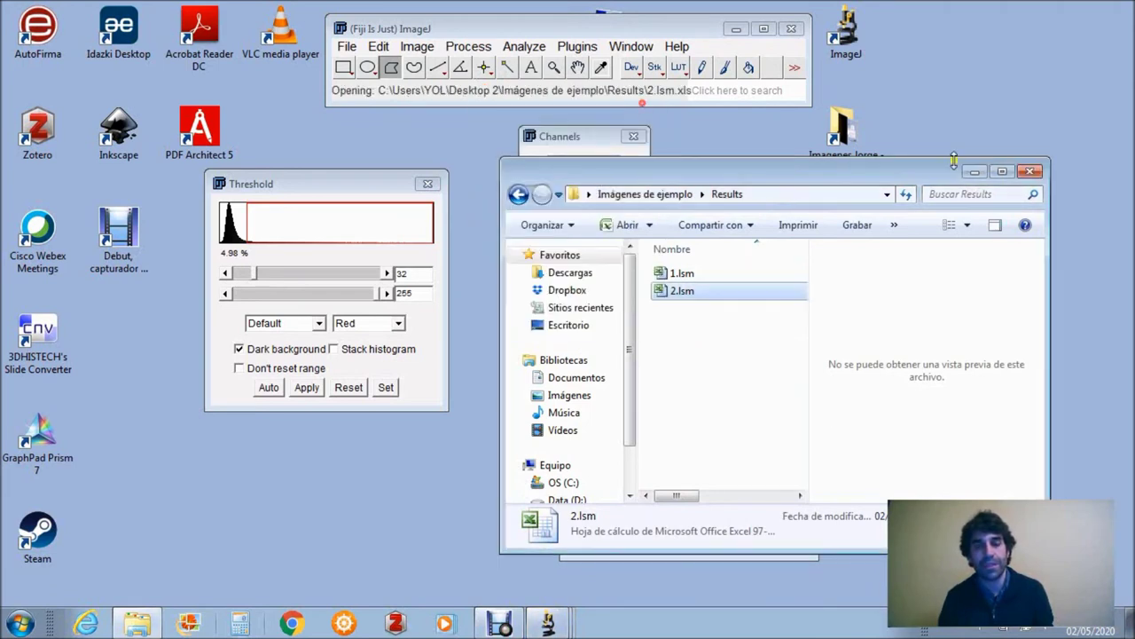
Rearrange the open windows, review the macro's messages in the Log window, and close the Log
left_click(999, 173)
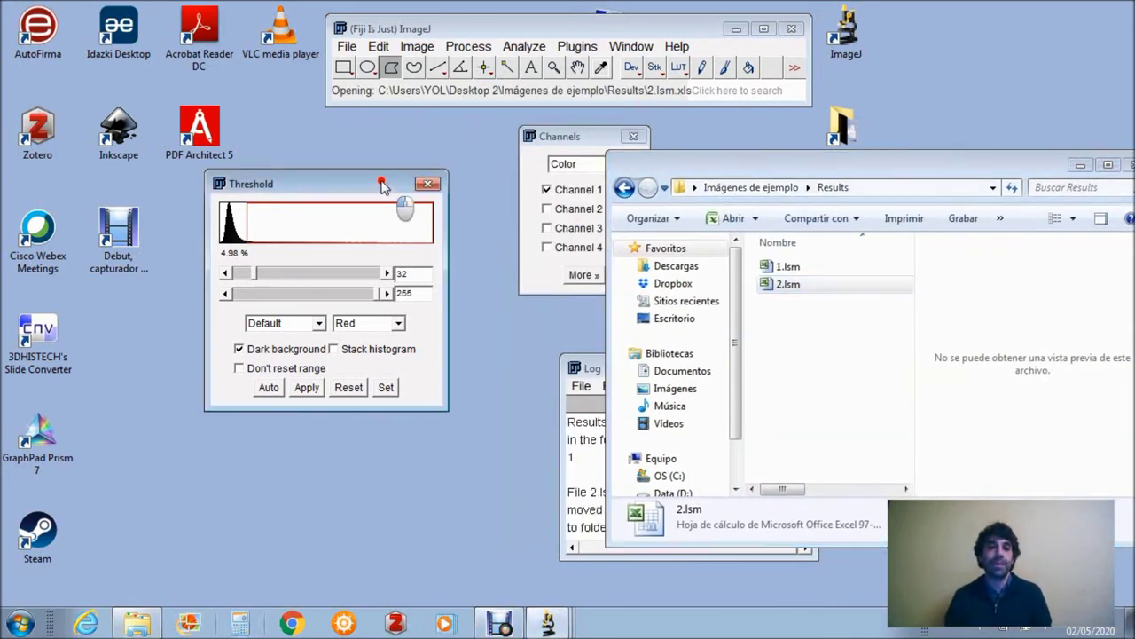
left_click_drag(388, 187, 361, 175)
left_click_drag(570, 146, 531, 139)
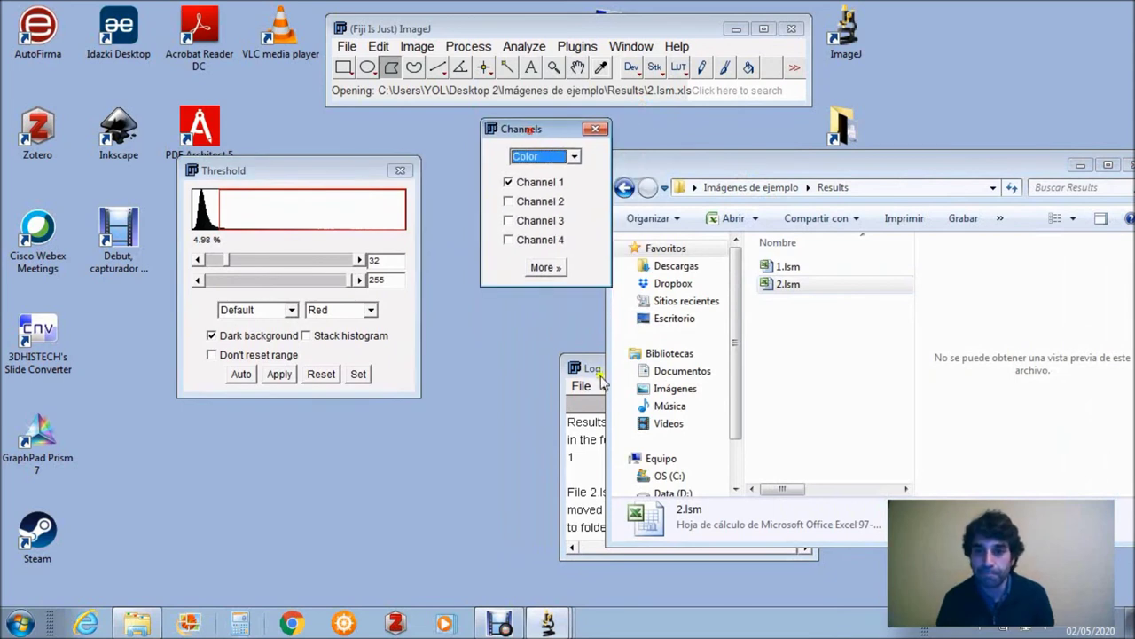
left_click(601, 368)
left_click_drag(601, 368, 500, 358)
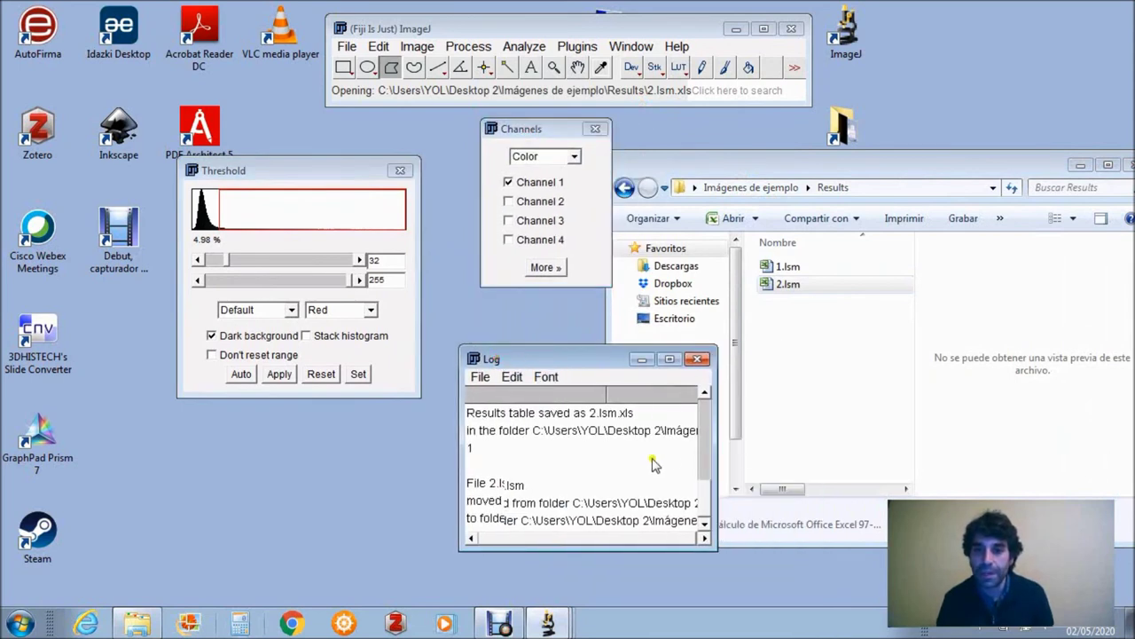
left_click_drag(701, 468, 700, 400)
left_click(698, 358)
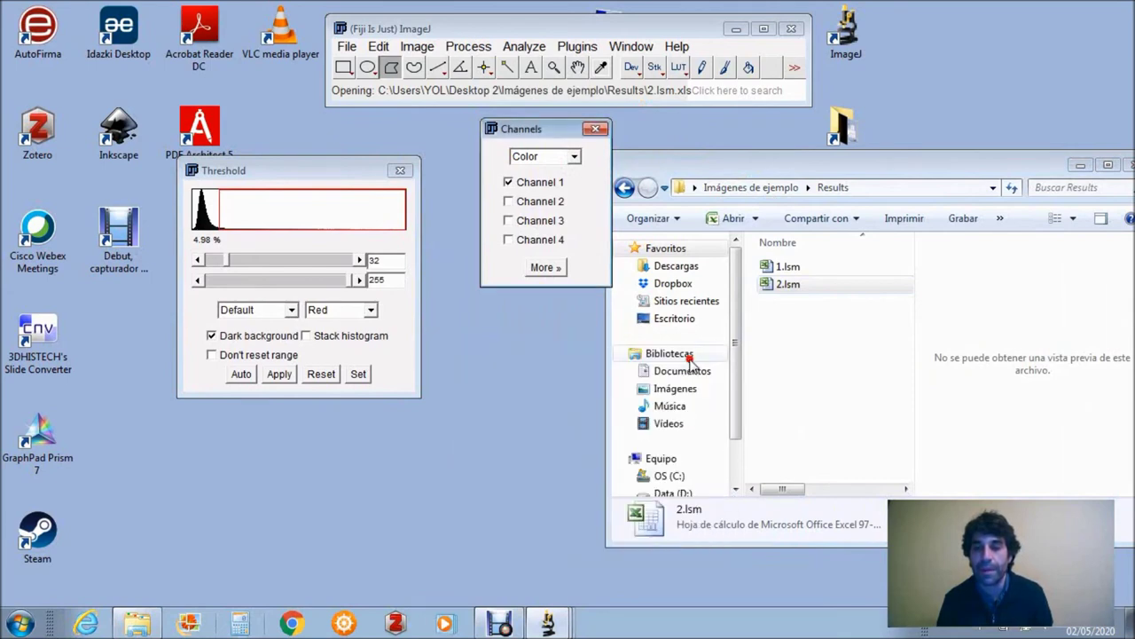
Go back to the Imágenes de ejemplo folder, and close the folder window, Channels and Threshold
left_click(825, 164)
left_click_drag(825, 164, 582, 205)
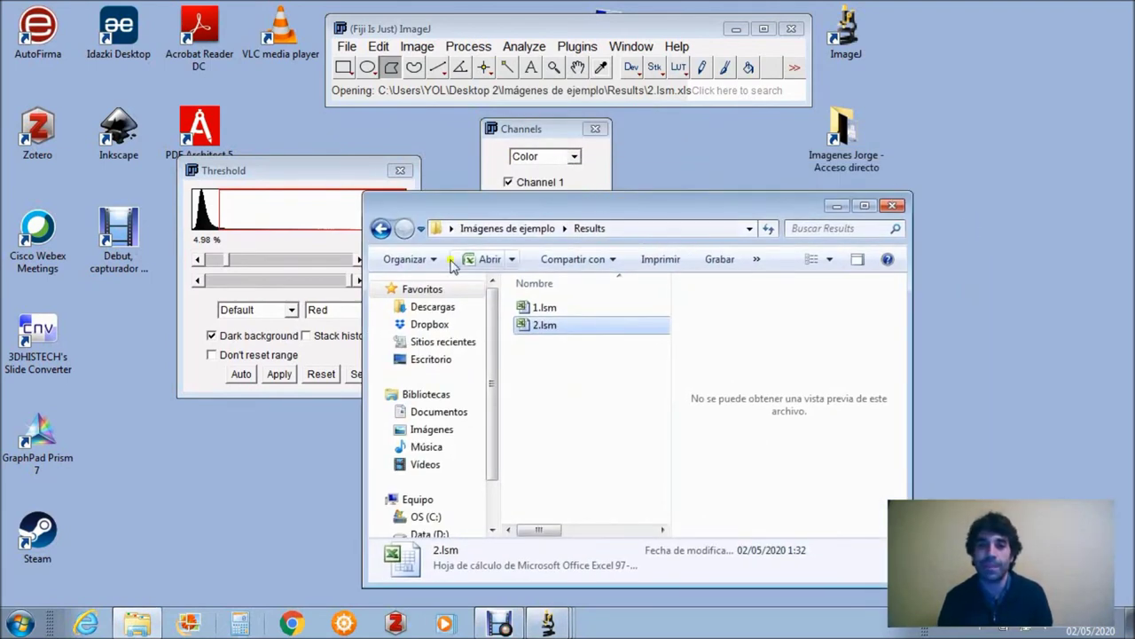
left_click(381, 230)
left_click_drag(494, 193, 575, 186)
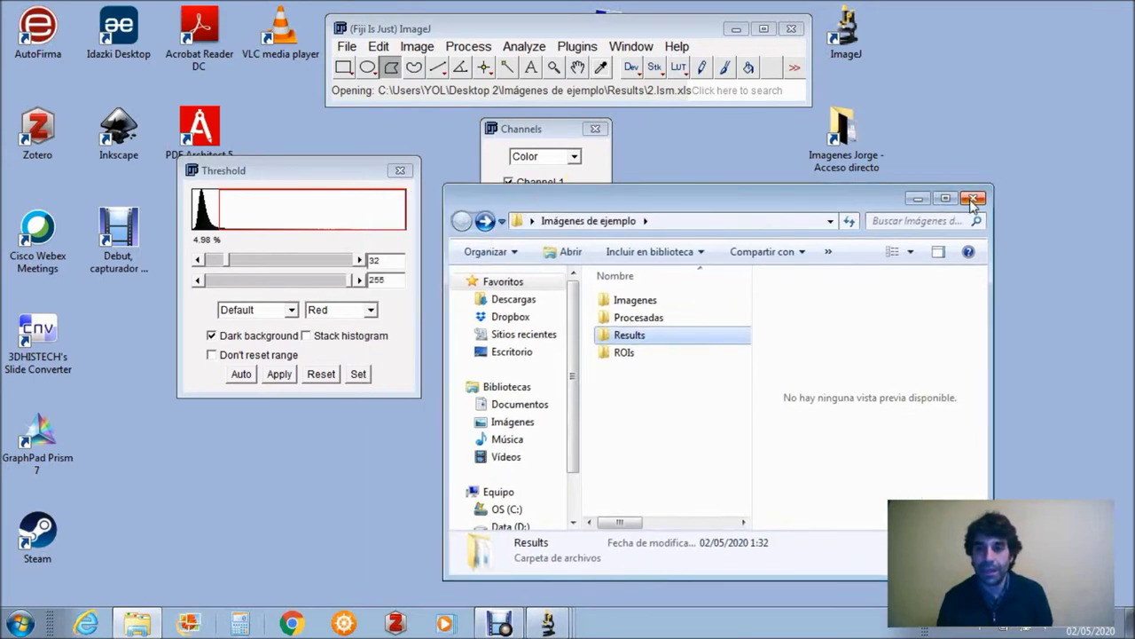
left_click(973, 198)
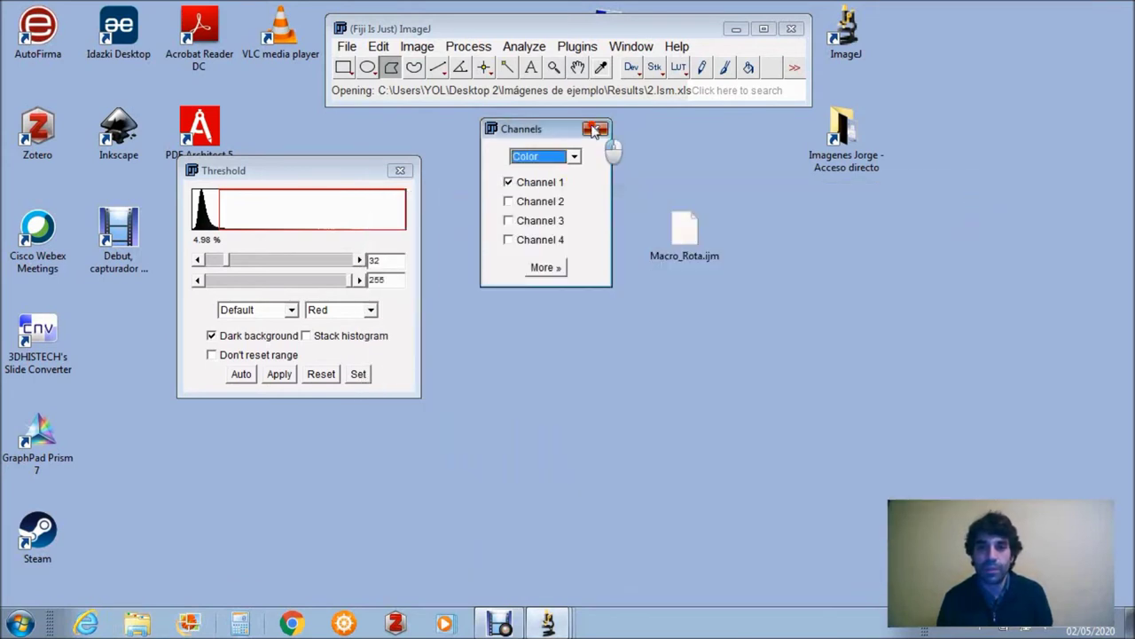
left_click(596, 129)
left_click(401, 170)
Open Macro_Rota.ijm from the desktop in Fiji's script editor and maximize the editor window
left_click_drag(676, 224, 538, 87)
left_click_drag(541, 120, 477, 178)
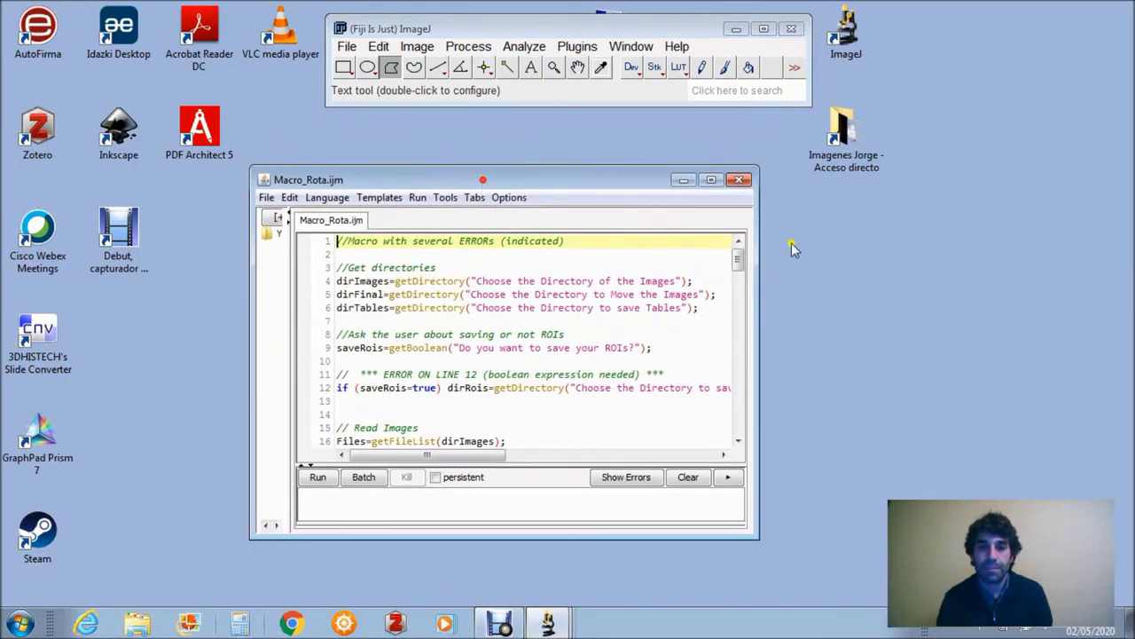
left_click(710, 181)
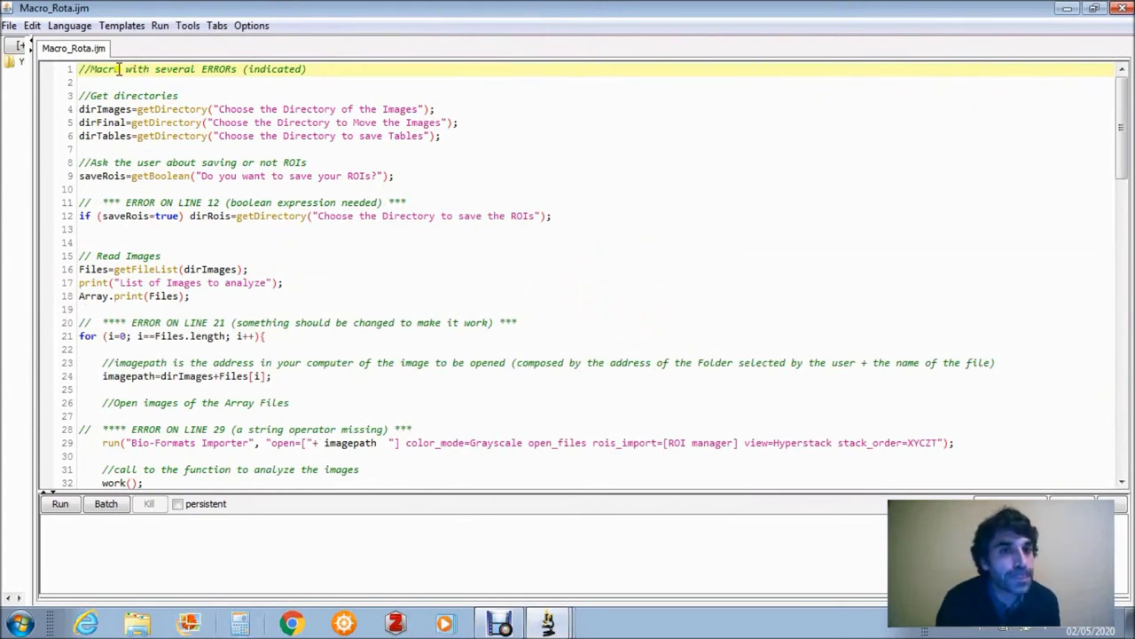
Examine the header comment of Macro_Rota.ijm and the comment describing the boolean expression error on line 12
left_click_drag(79, 69, 308, 57)
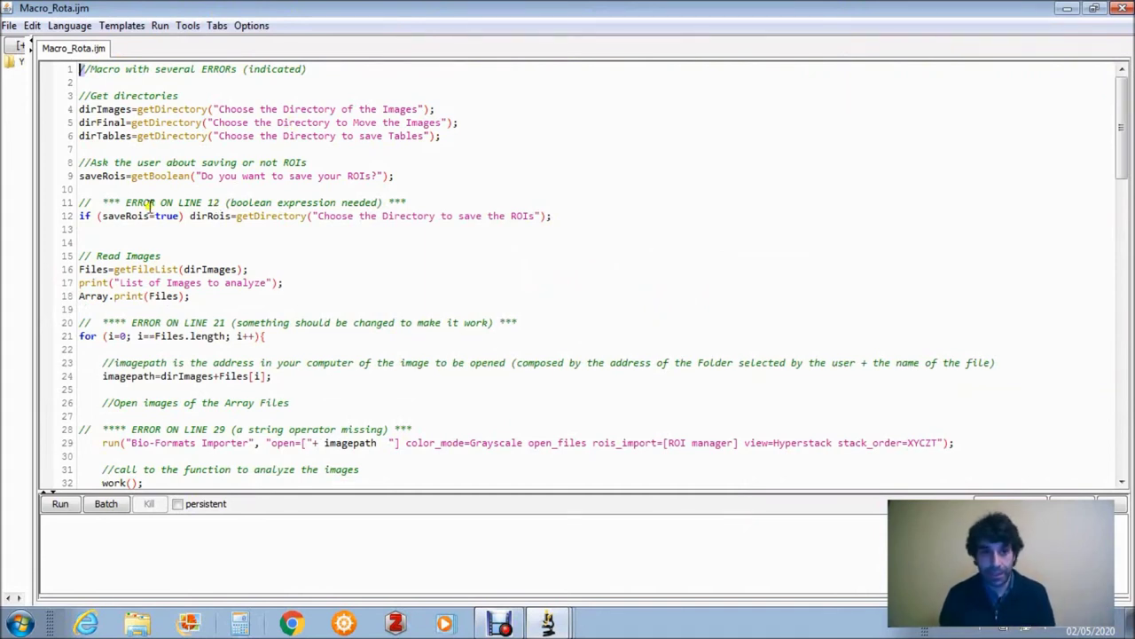
left_click_drag(79, 202, 407, 203)
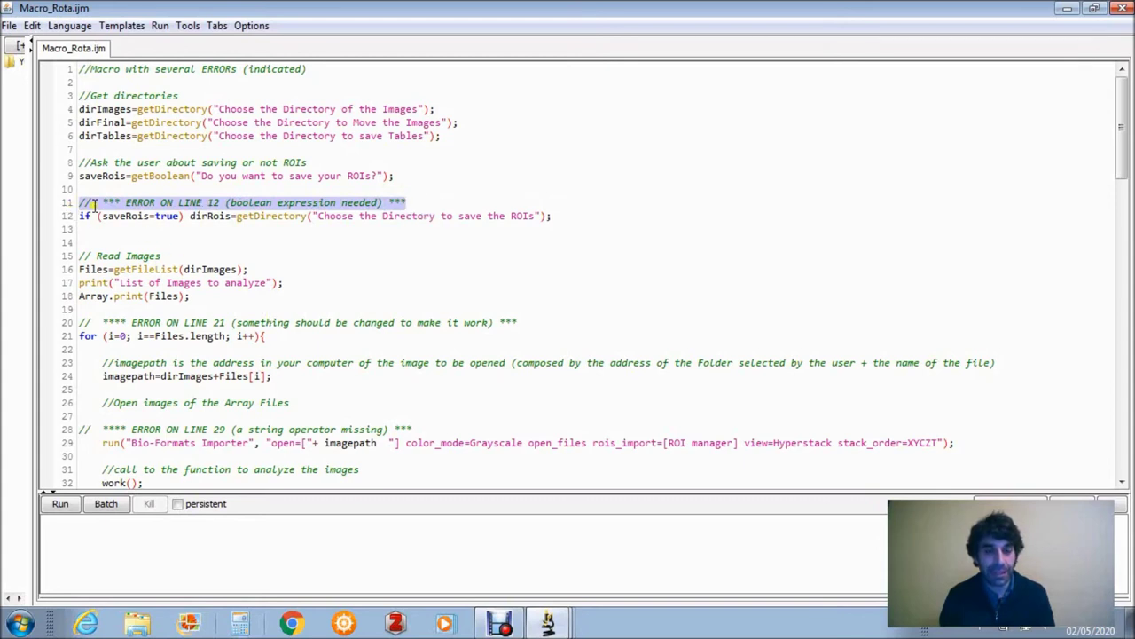
left_click_drag(125, 202, 220, 200)
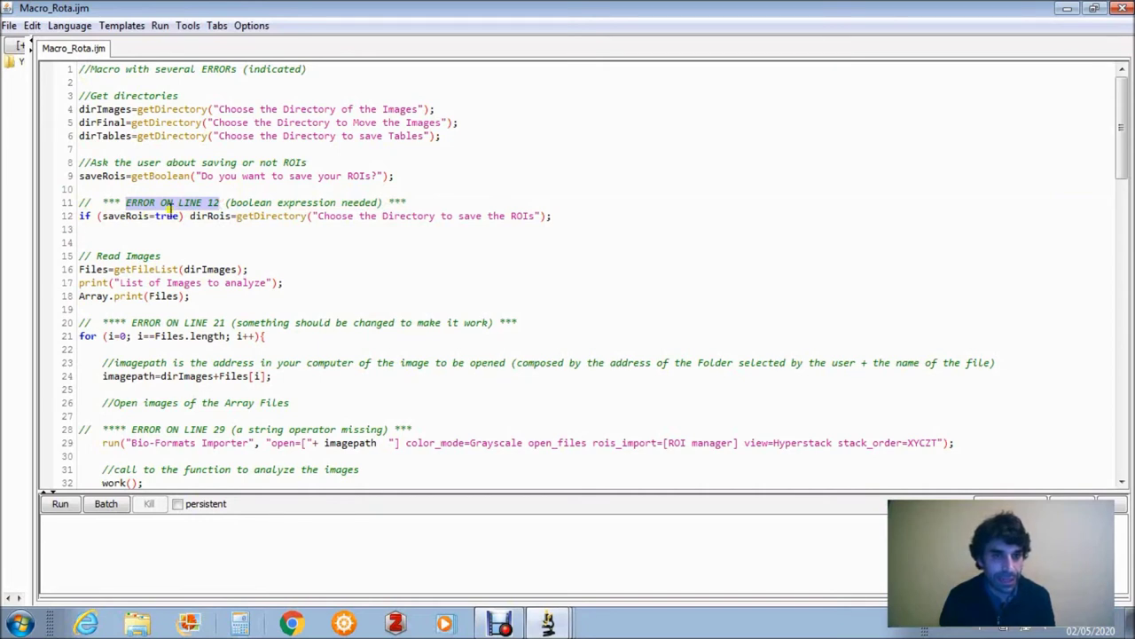
left_click_drag(229, 203, 380, 202)
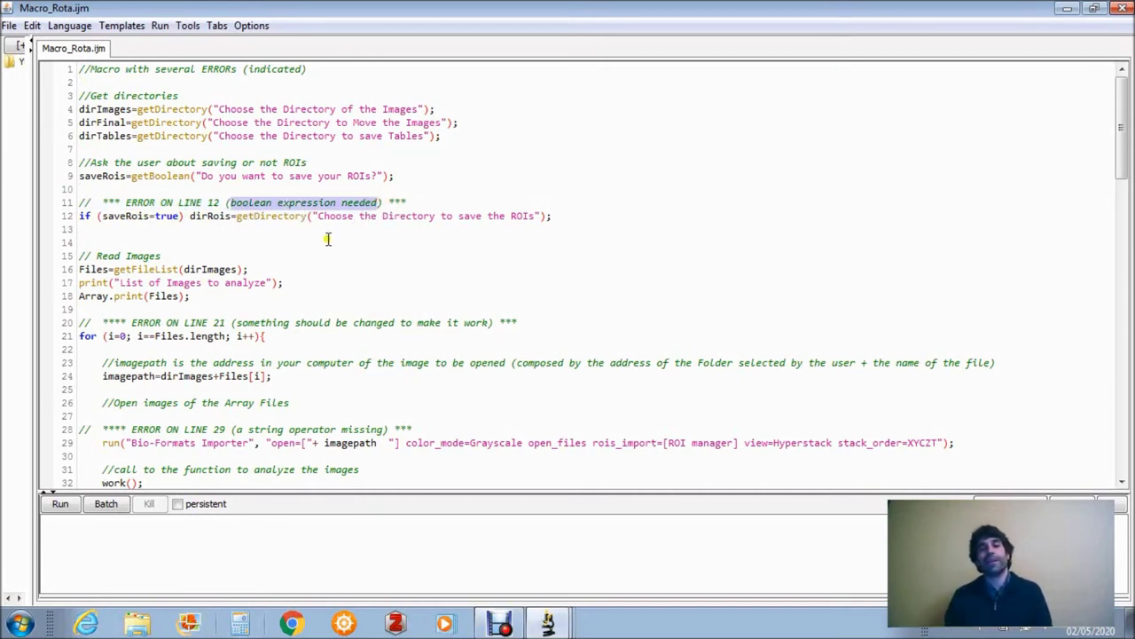
Examine the comments marking the errors on line 21, on line 29 and in the else expression of Macro_Rota.ijm
scroll(299, 223, "down", 1)
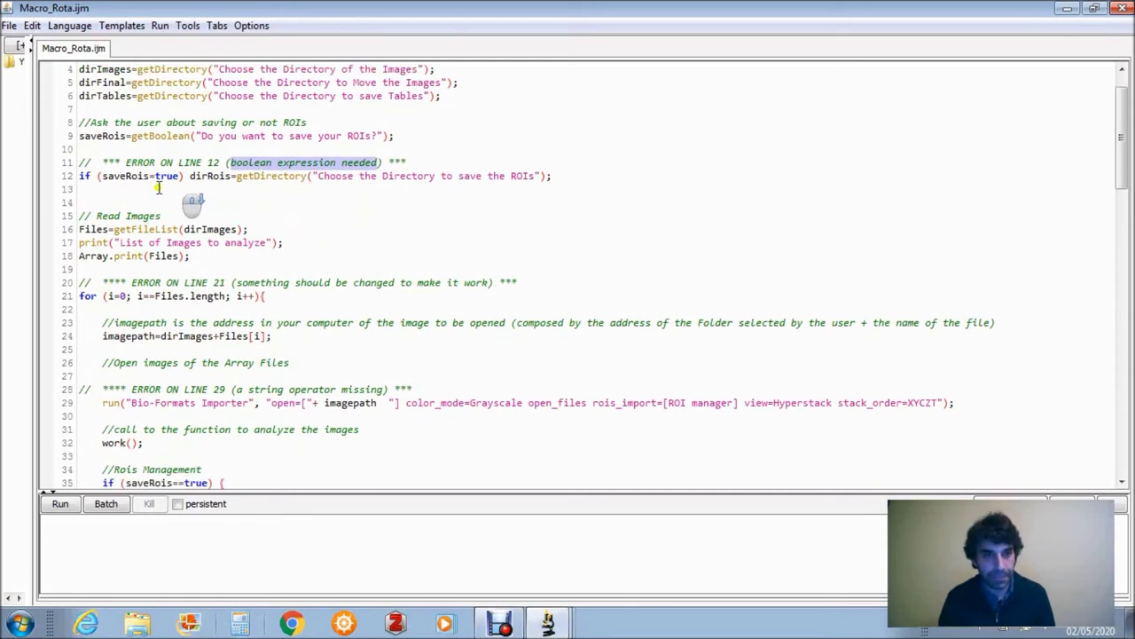
scroll(164, 231, "down", 1)
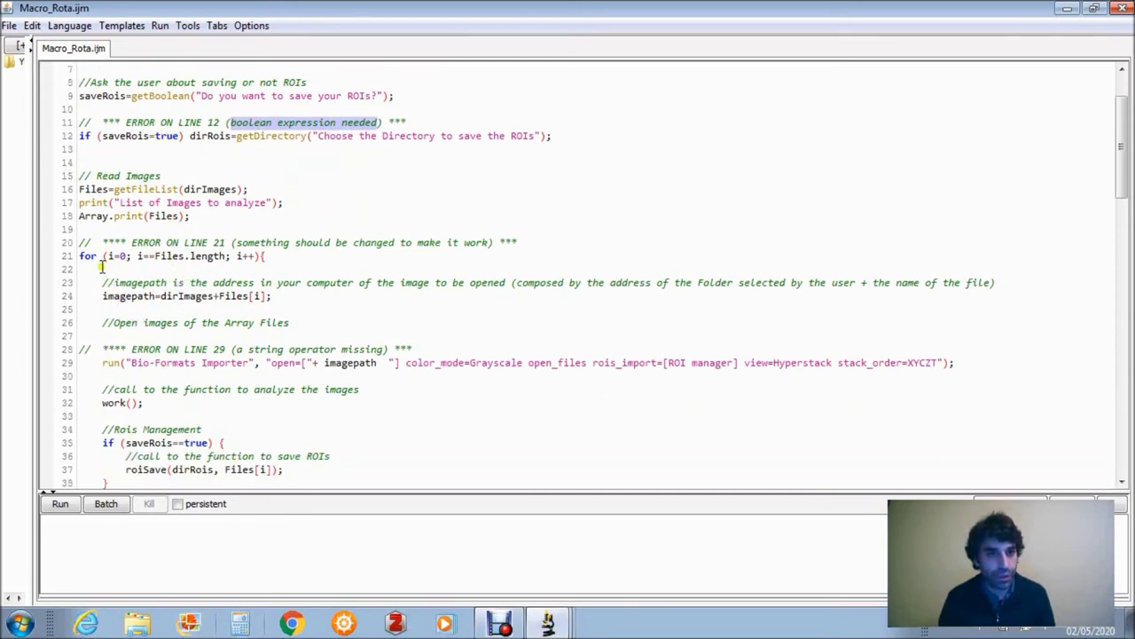
left_click_drag(102, 242, 462, 252)
scroll(446, 261, "down", 1)
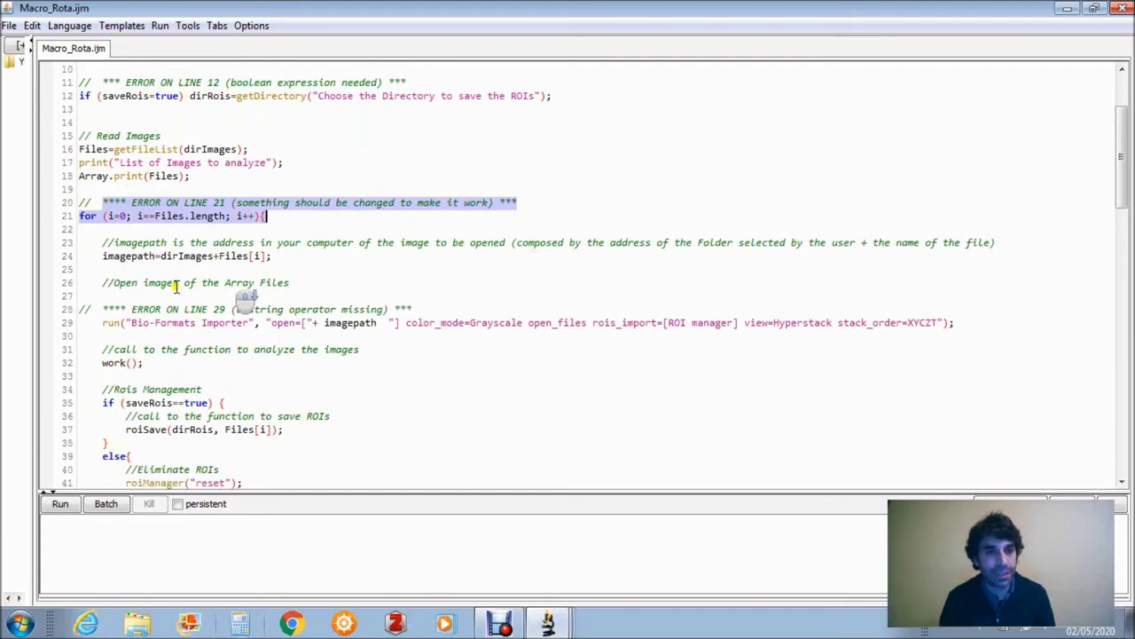
left_click(89, 302)
triple_click(413, 307)
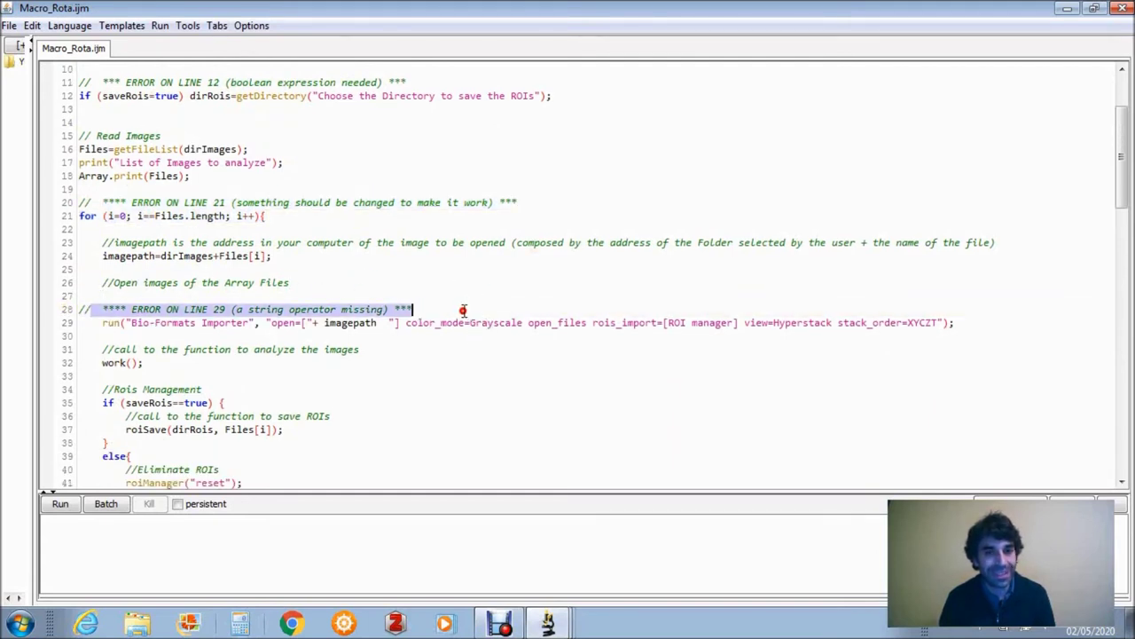
scroll(413, 311, "down", 4)
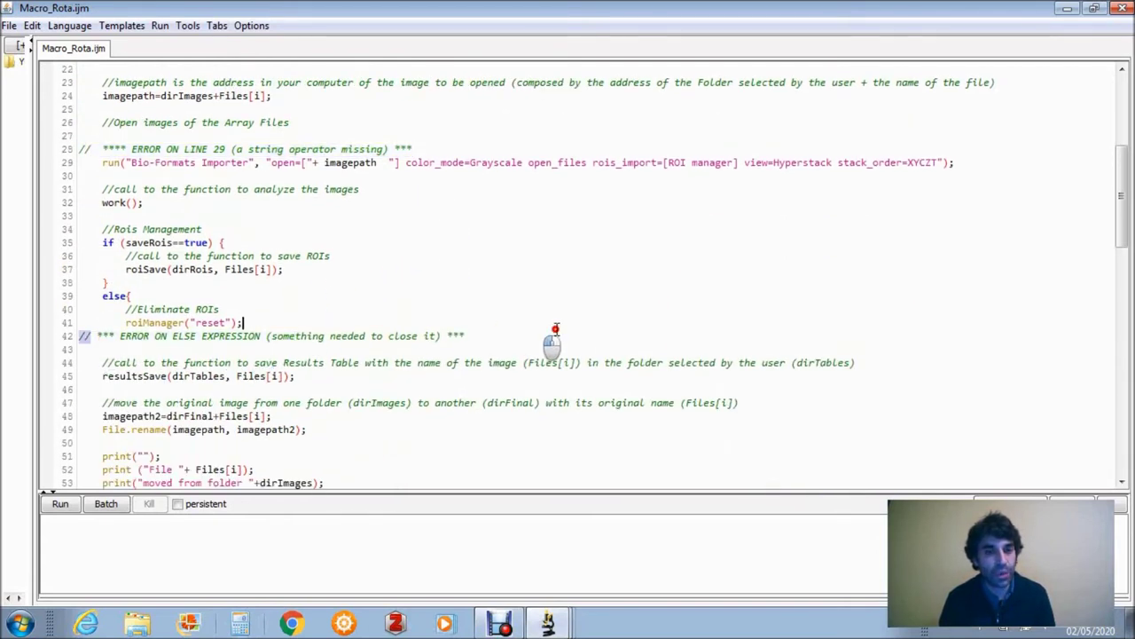
triple_click(490, 341)
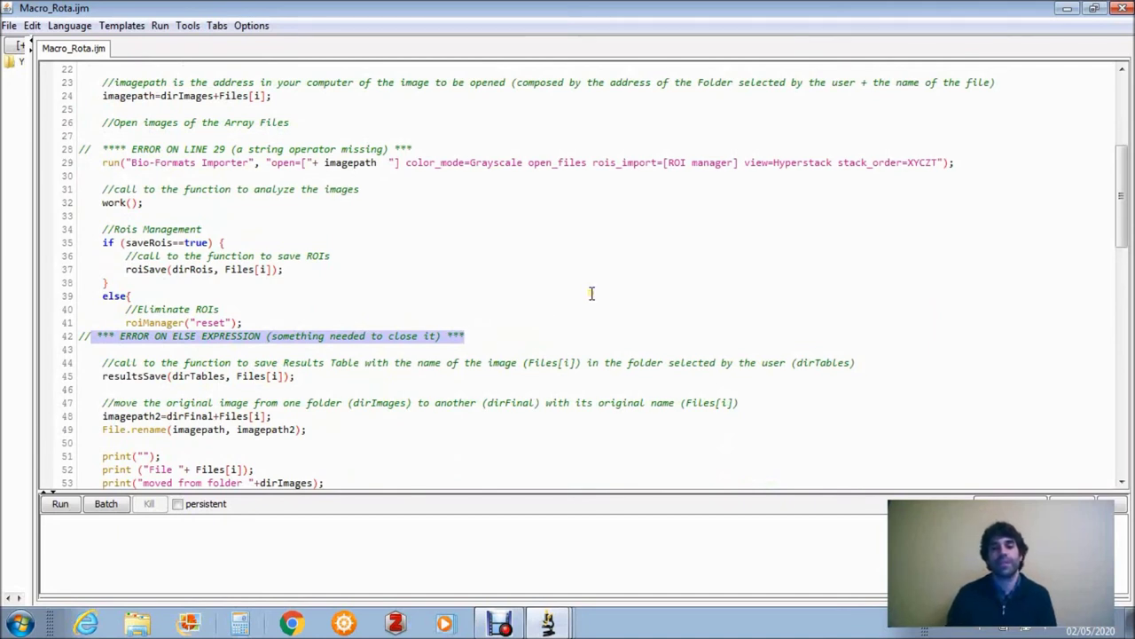
scroll(422, 320, "down", 1)
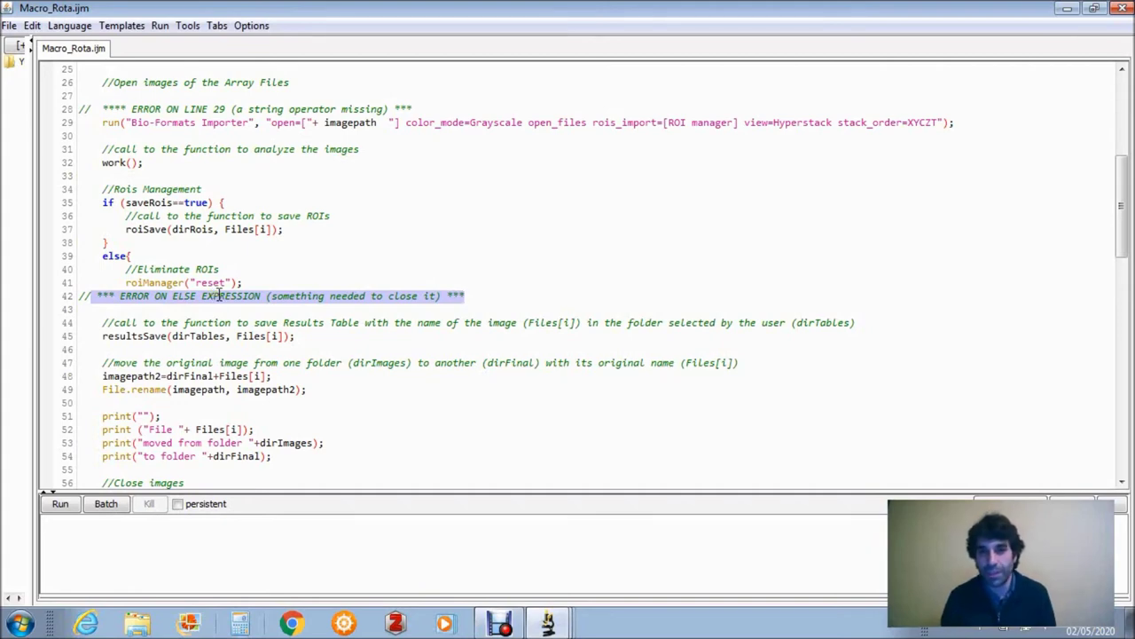
Run Macro_Rota.ijm and pick the Imagenes folder inside Imágenes de ejemplo as the directory of the images
scroll(233, 306, "up", 8)
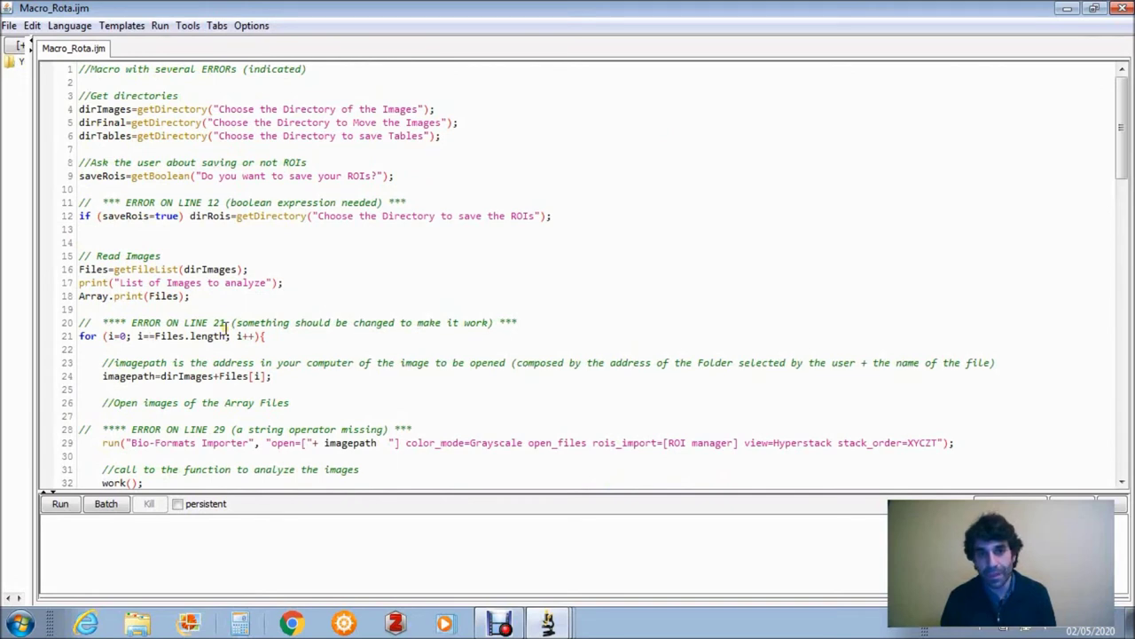
left_click(60, 504)
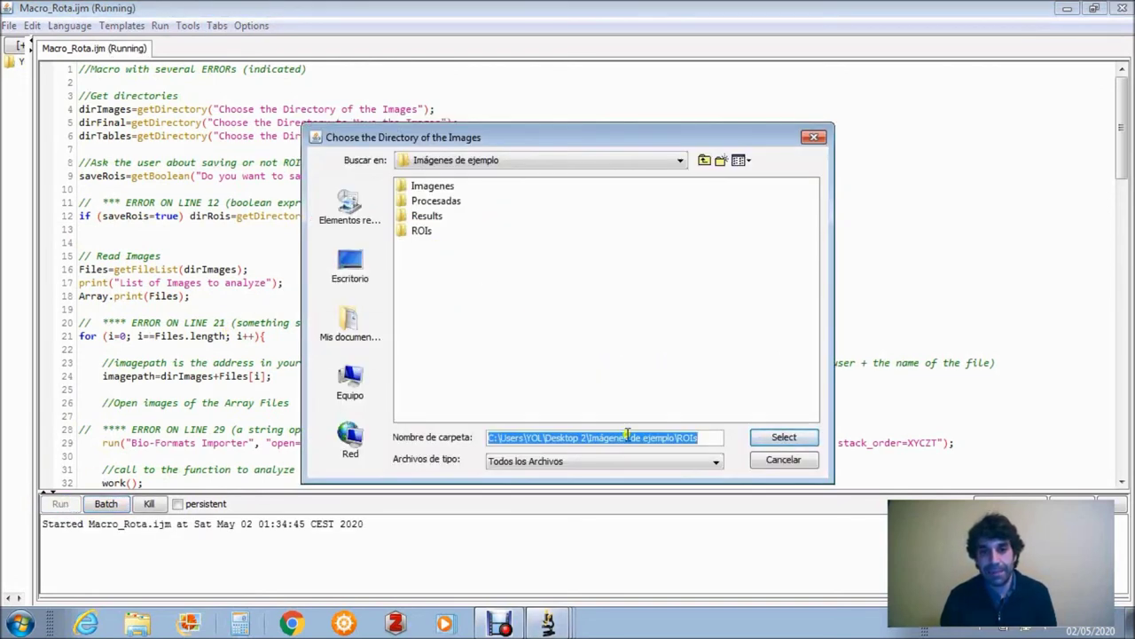
left_click(429, 187)
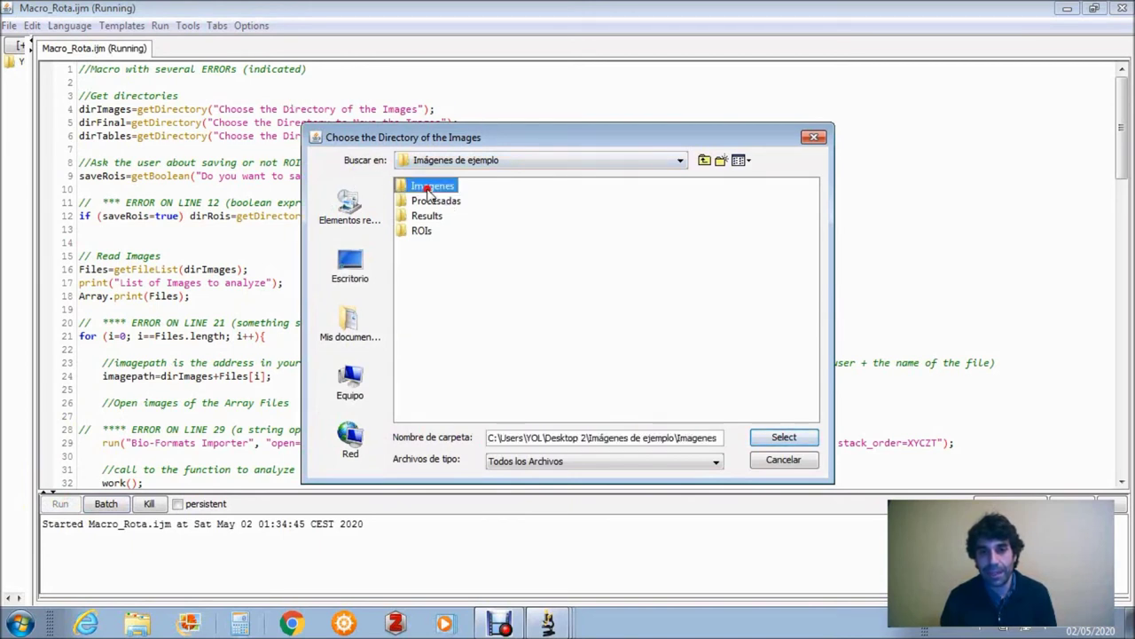